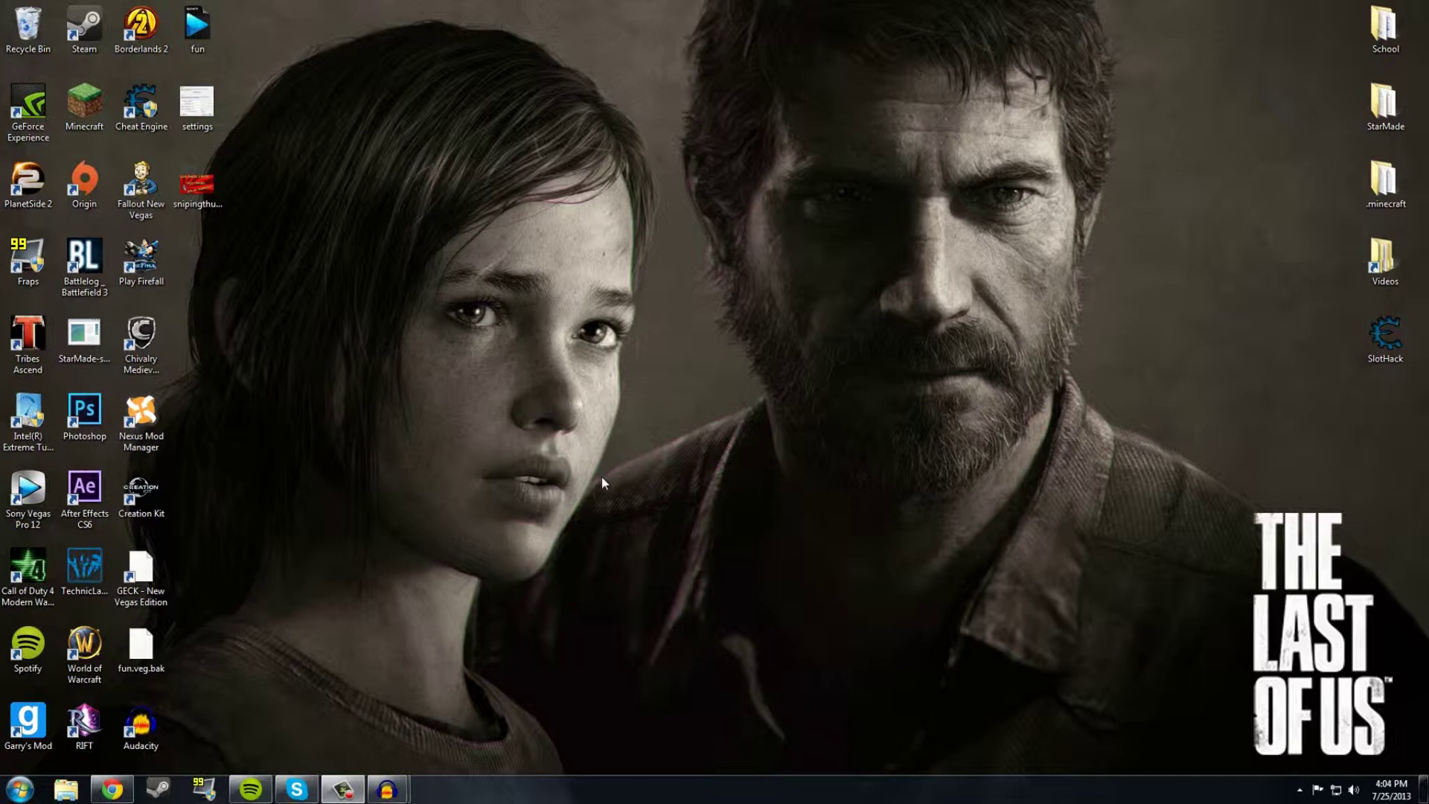
Step: Reposition the Audacity window on the desktop so the recorded stereo track is in view
drag(594, 478, 771, 394)
drag(592, 486, 753, 434)
drag(594, 482, 766, 398)
Step: Maximize the Audacity window and play the roughly 13.7-second recording, then stop playback
click(503, 709)
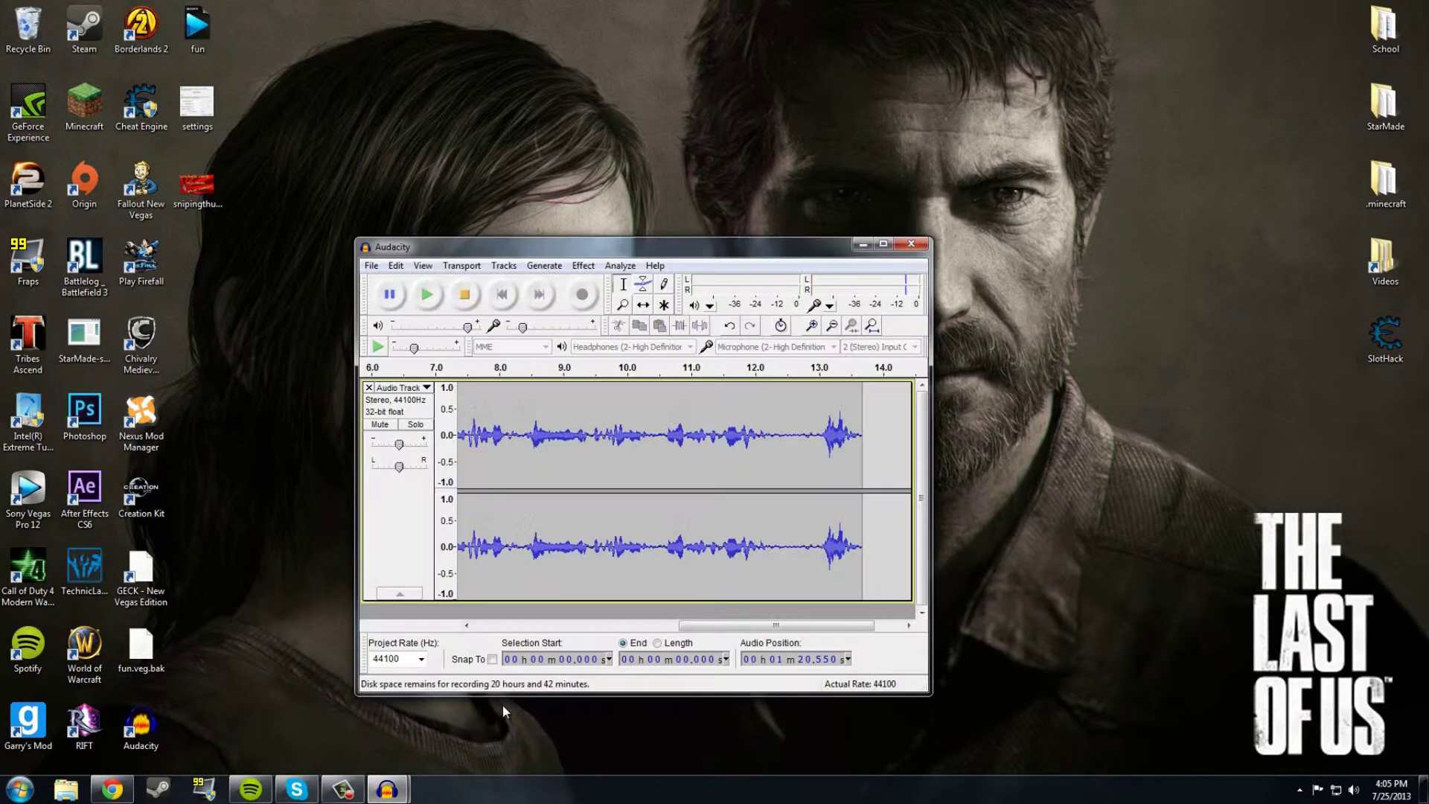
click(876, 248)
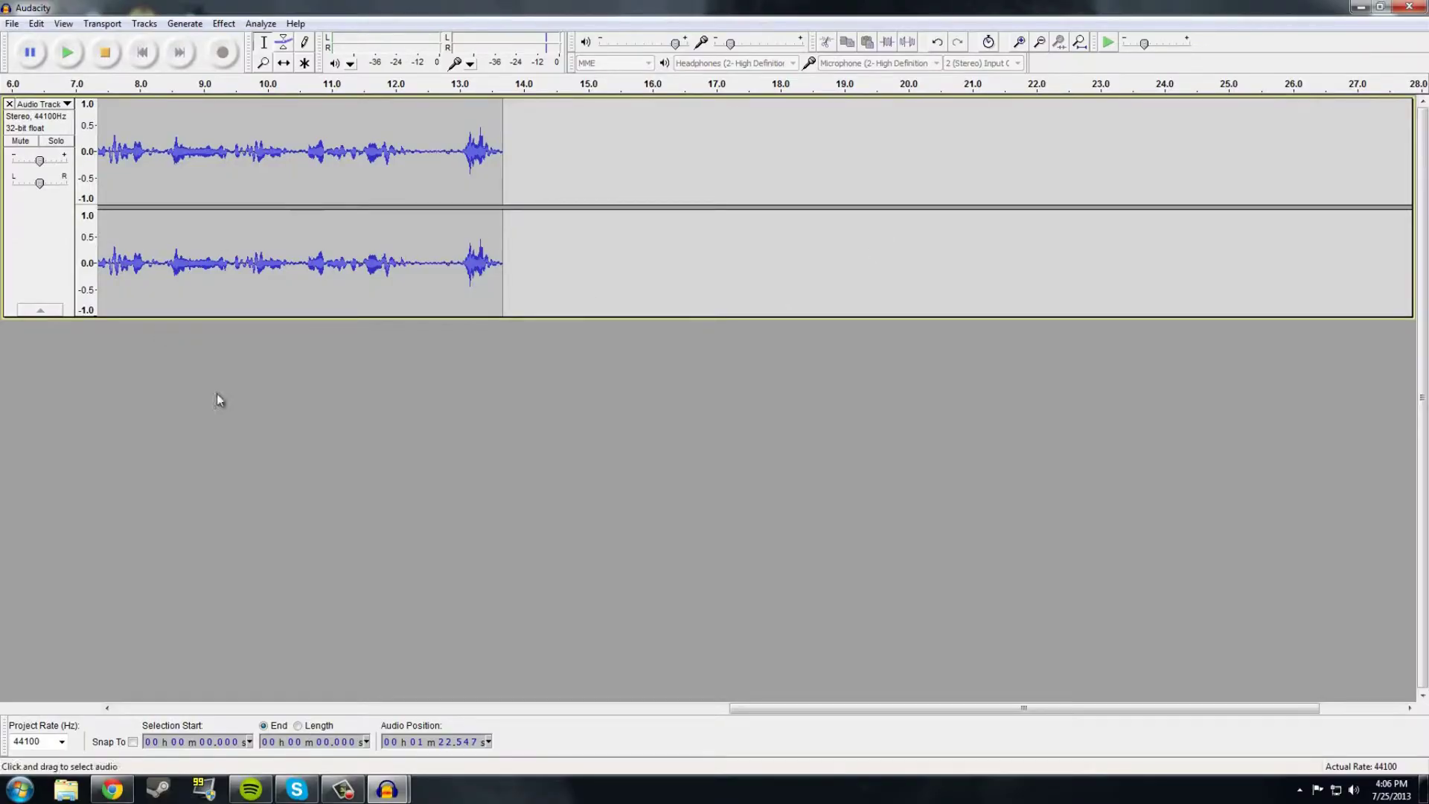
click(69, 54)
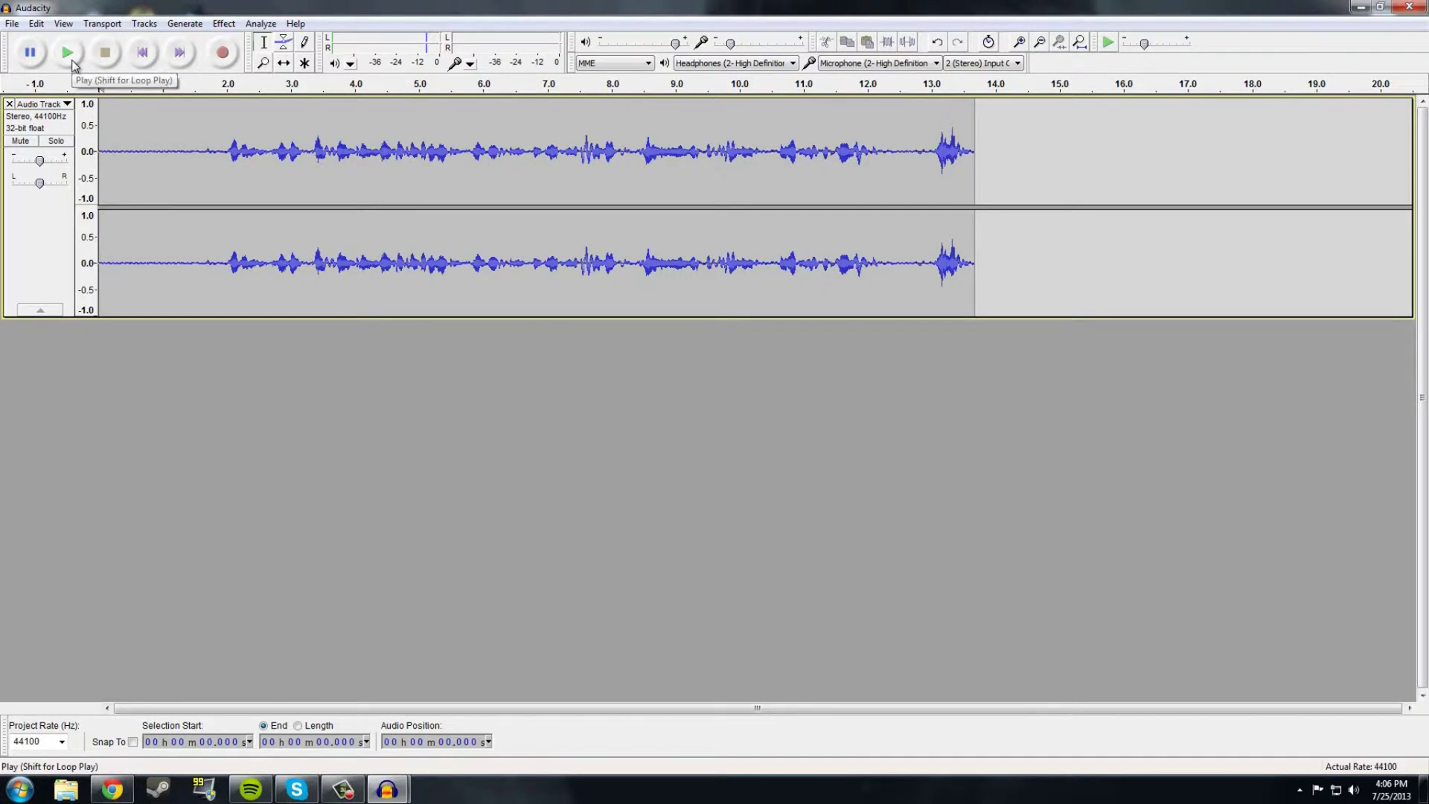
click(71, 59)
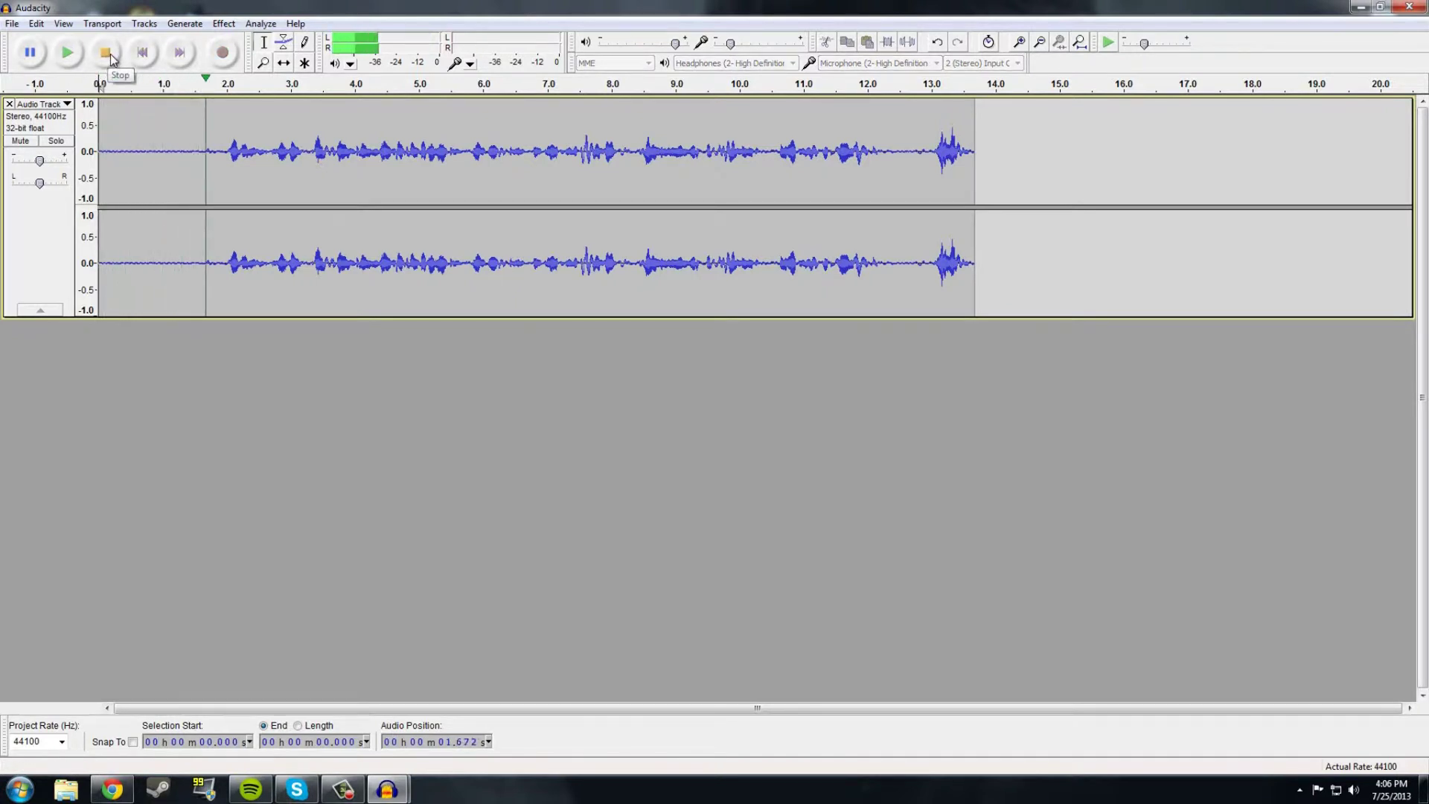
click(110, 53)
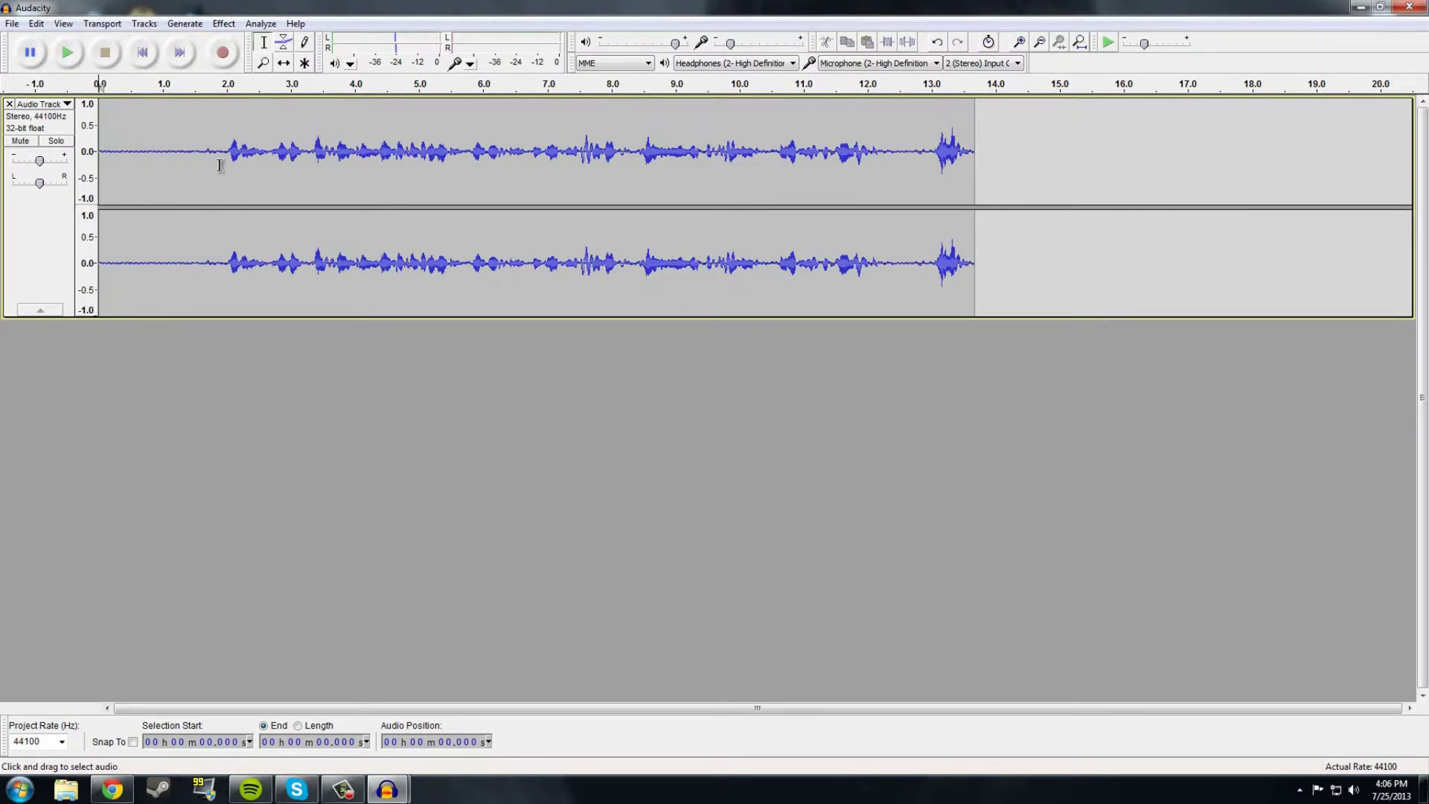
Step: Select the silent 0–1.533 s opening and store it as the Noise Removal noise profile
click(196, 154)
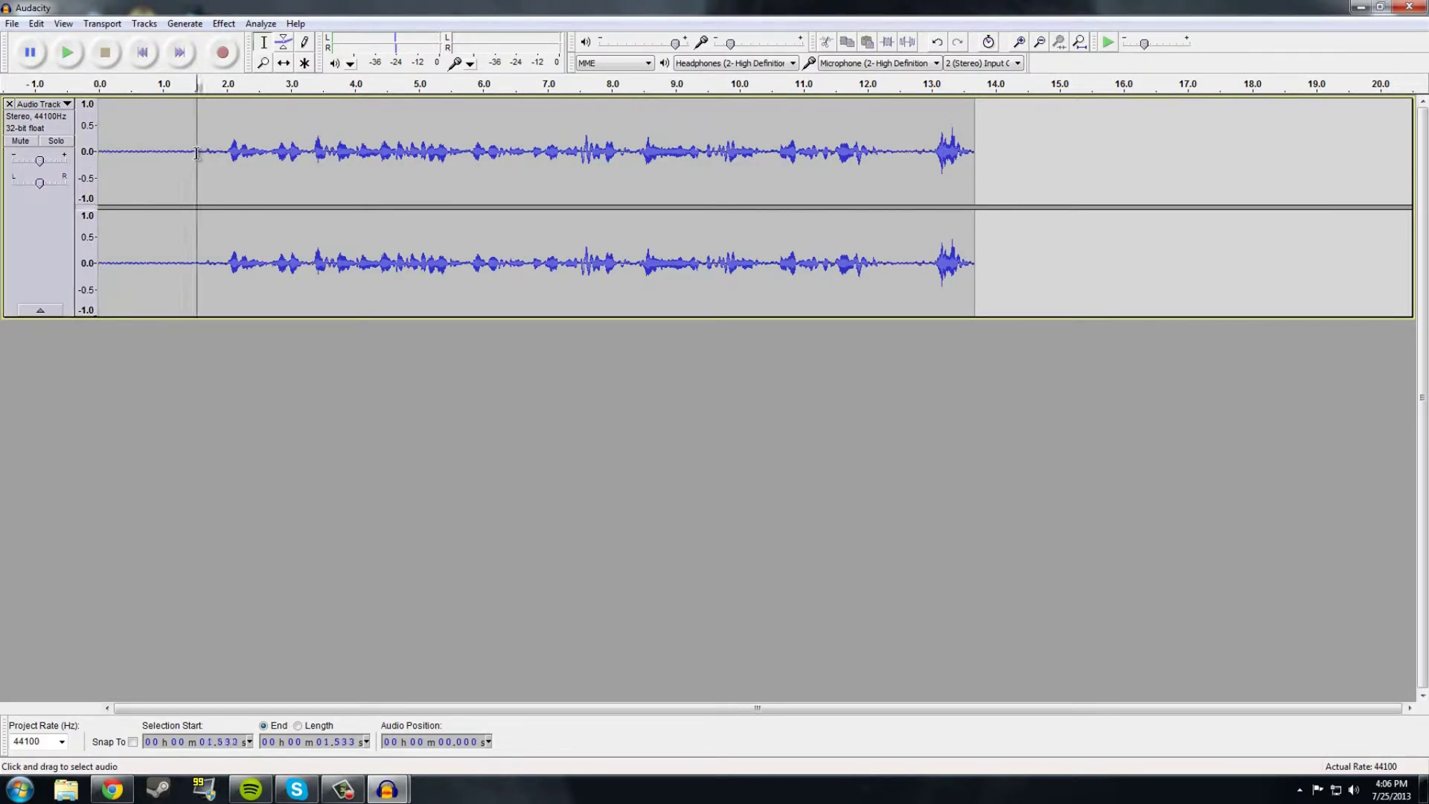
drag(197, 154, 95, 157)
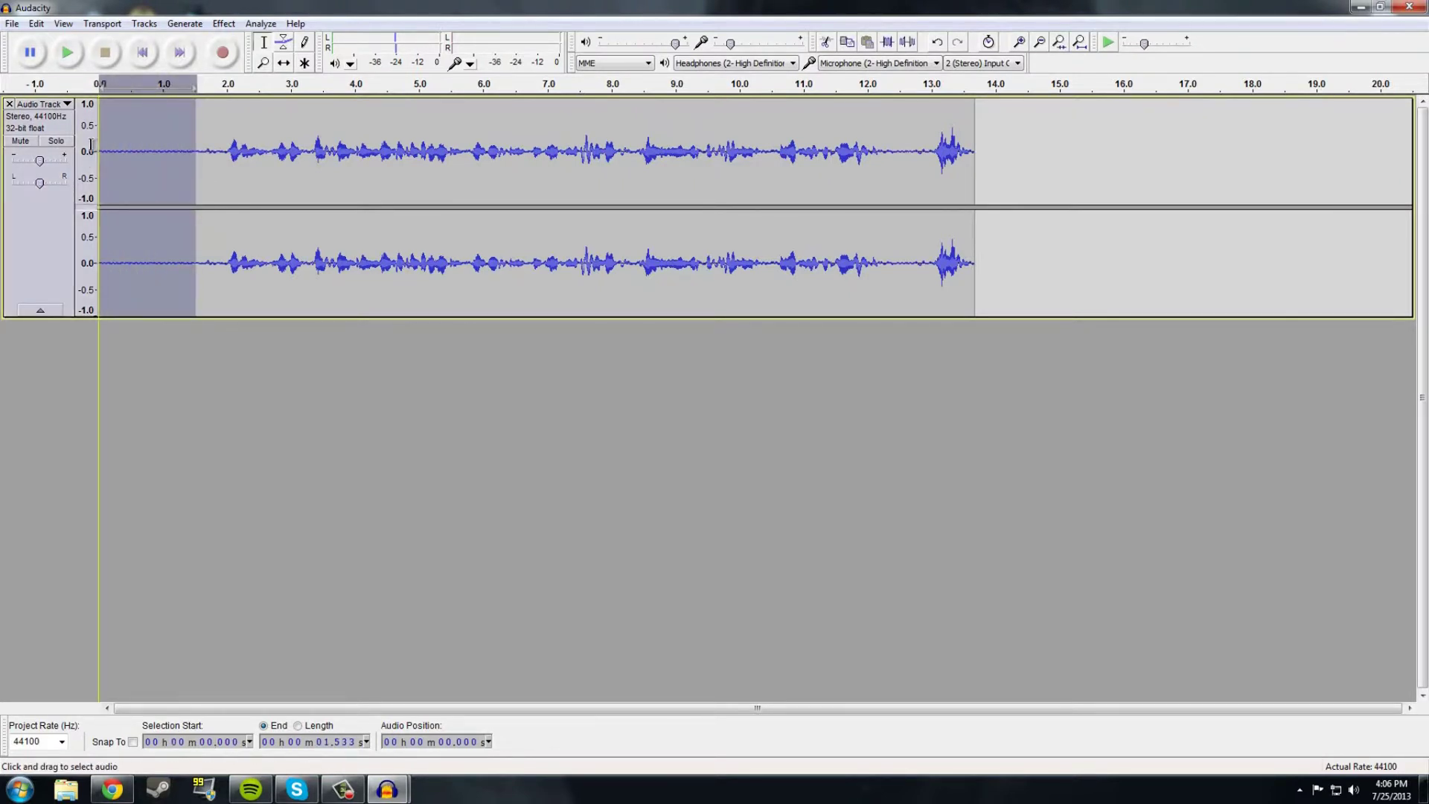
click(213, 24)
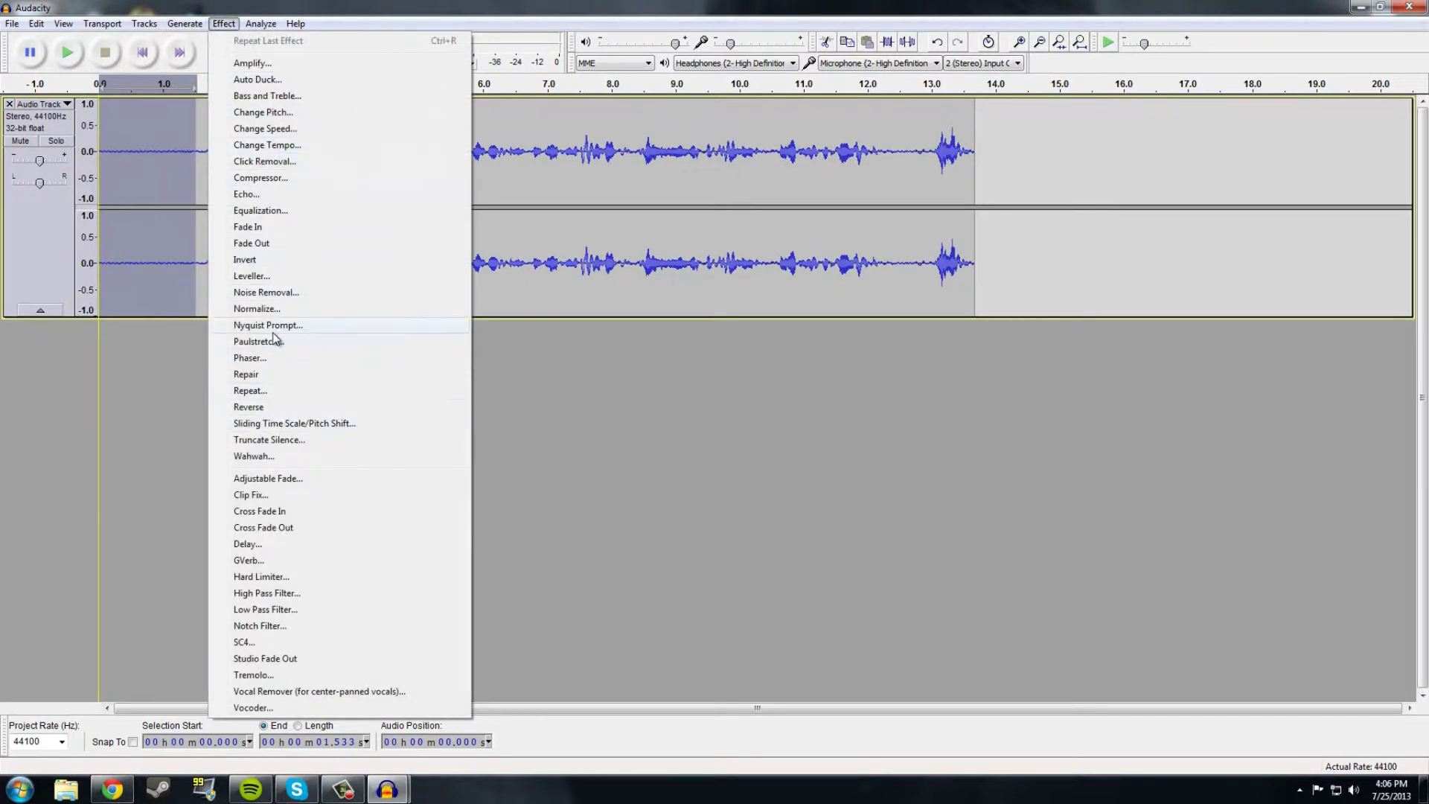
click(276, 293)
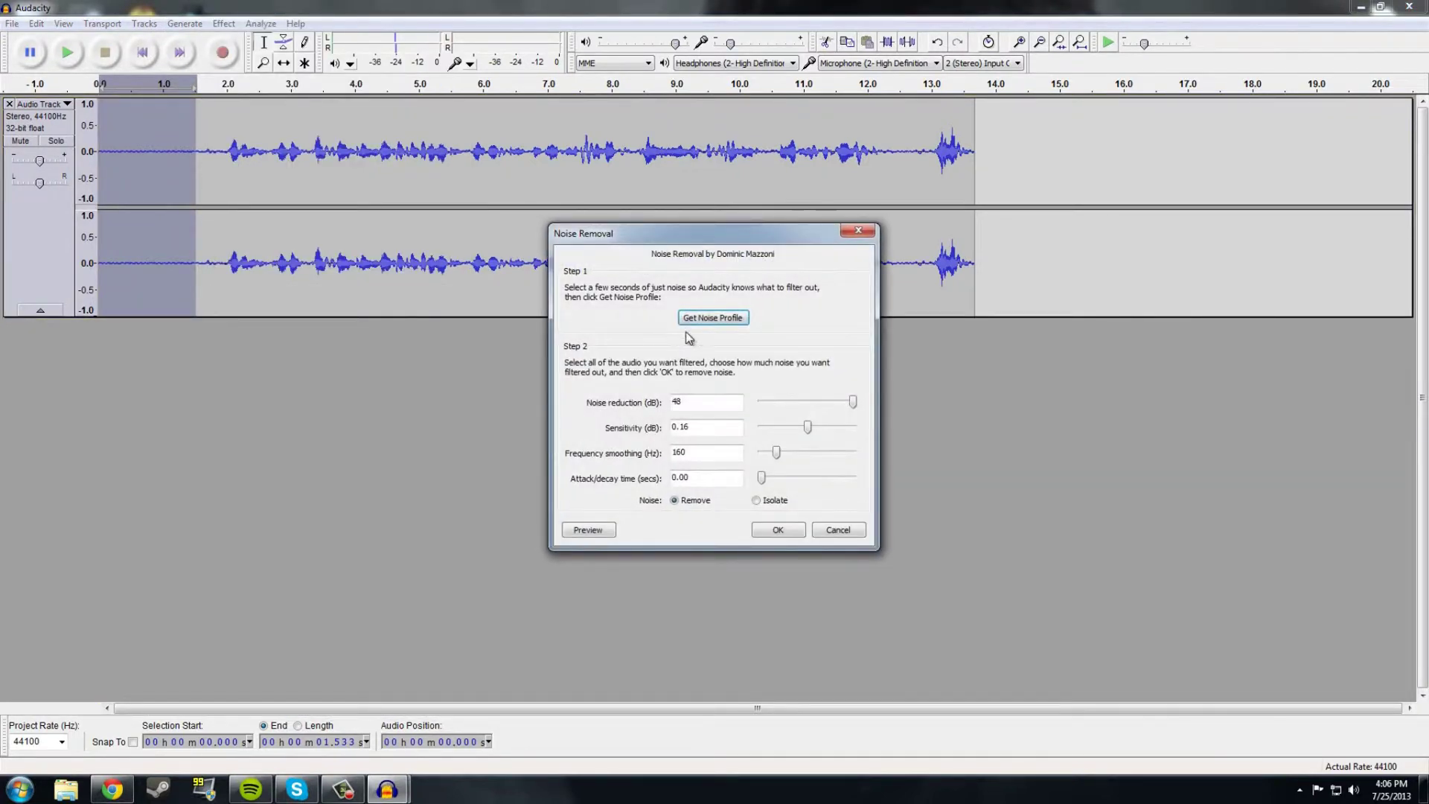
click(697, 320)
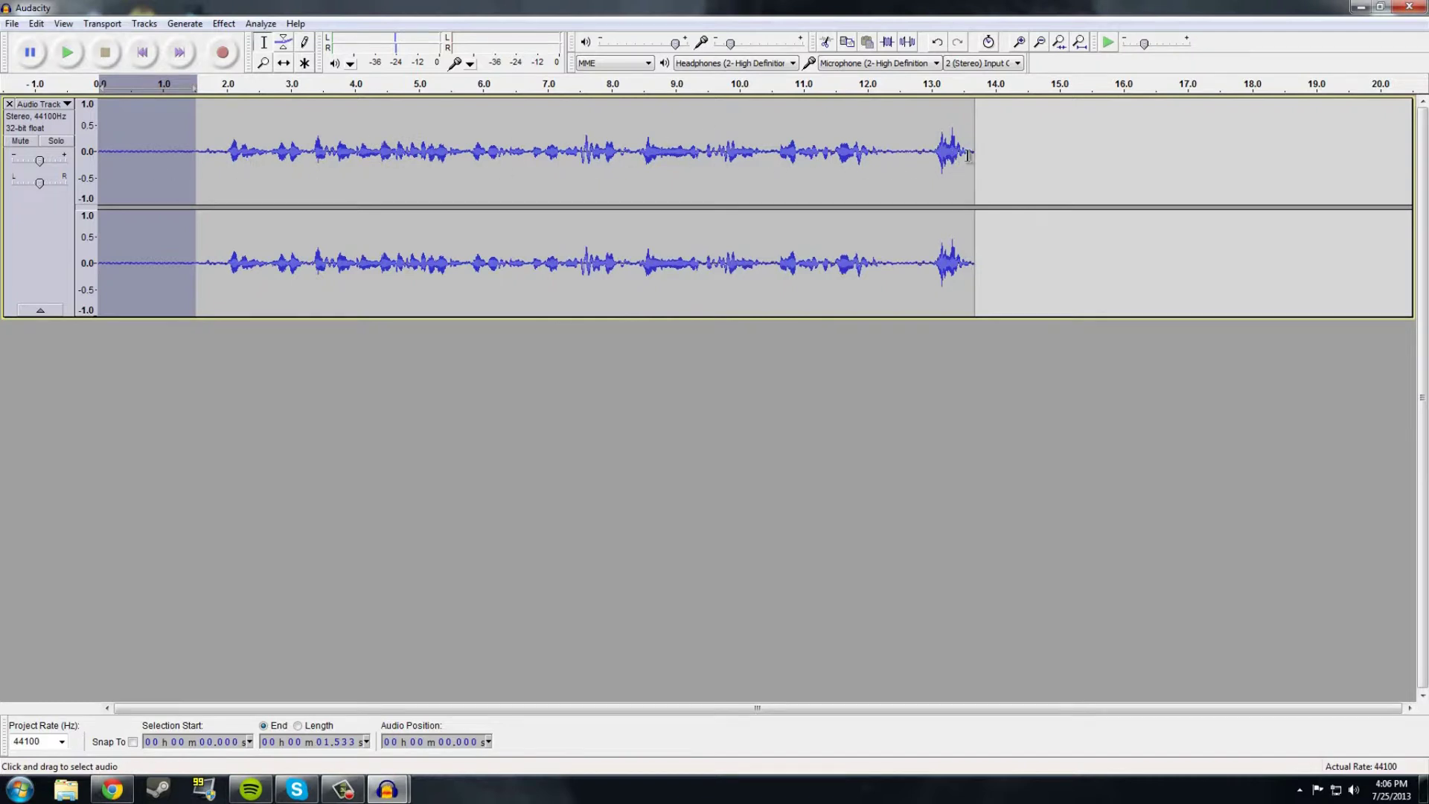
Step: Select the whole track, preview Noise Removal, and apply it with 48 dB noise reduction
key(ctrl+a)
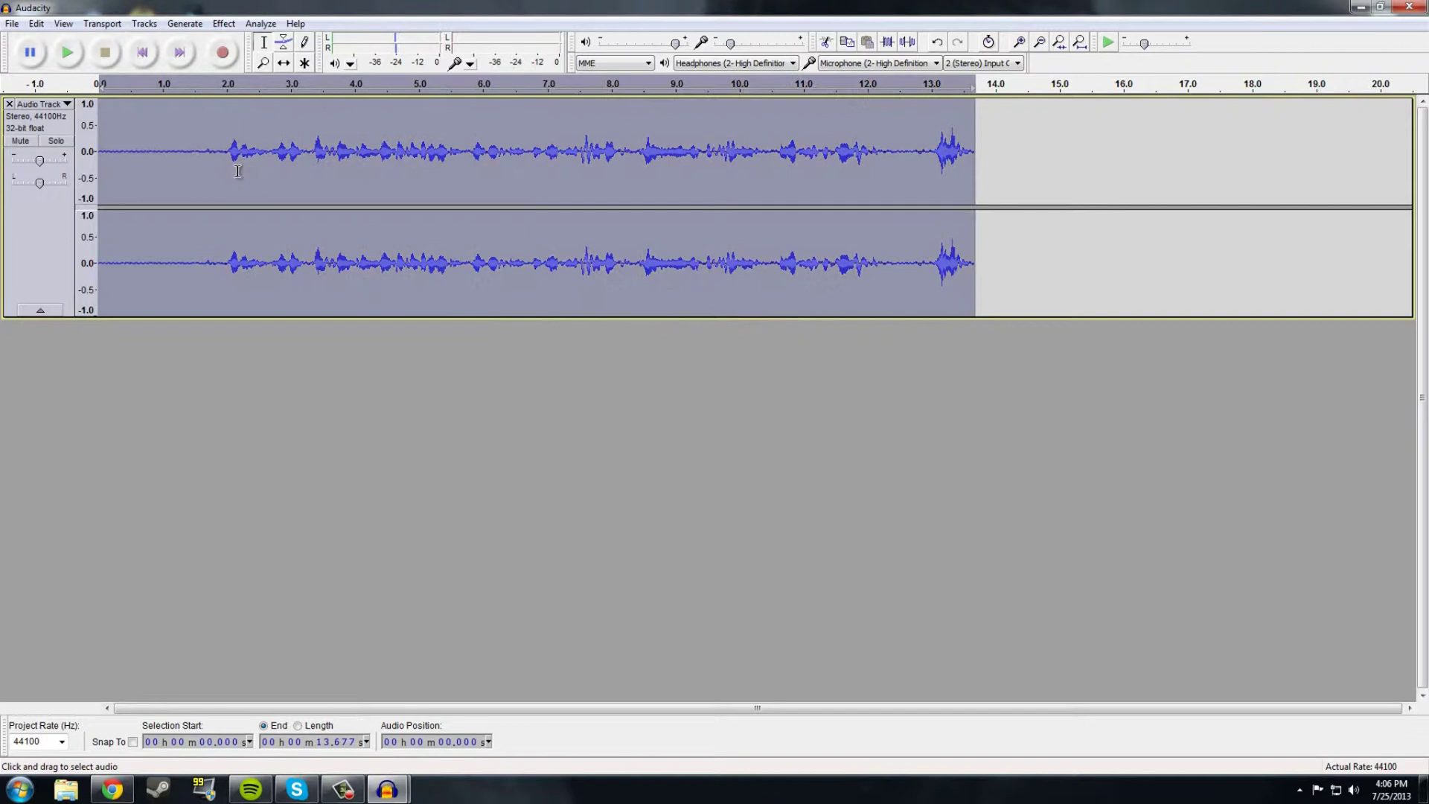
click(227, 28)
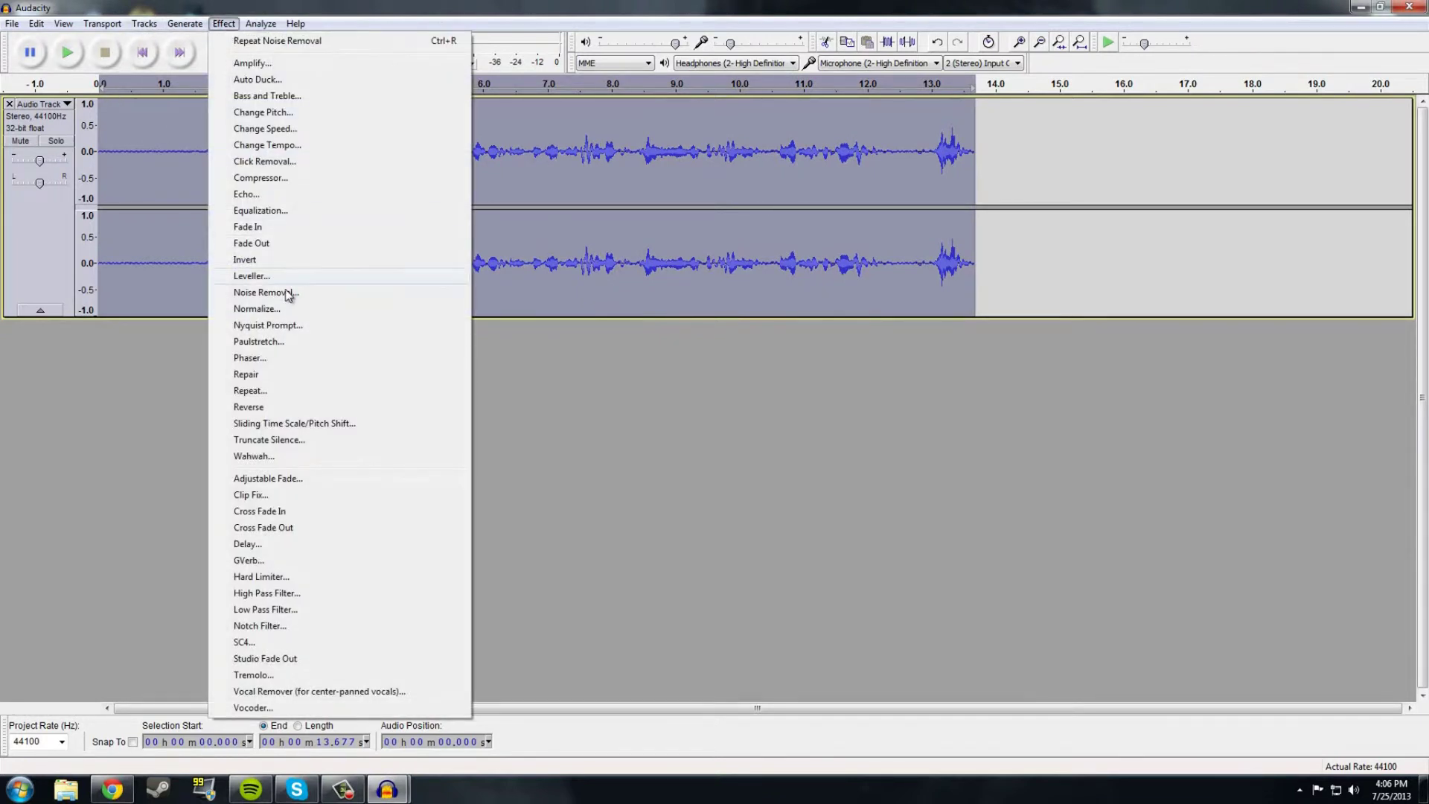
click(289, 292)
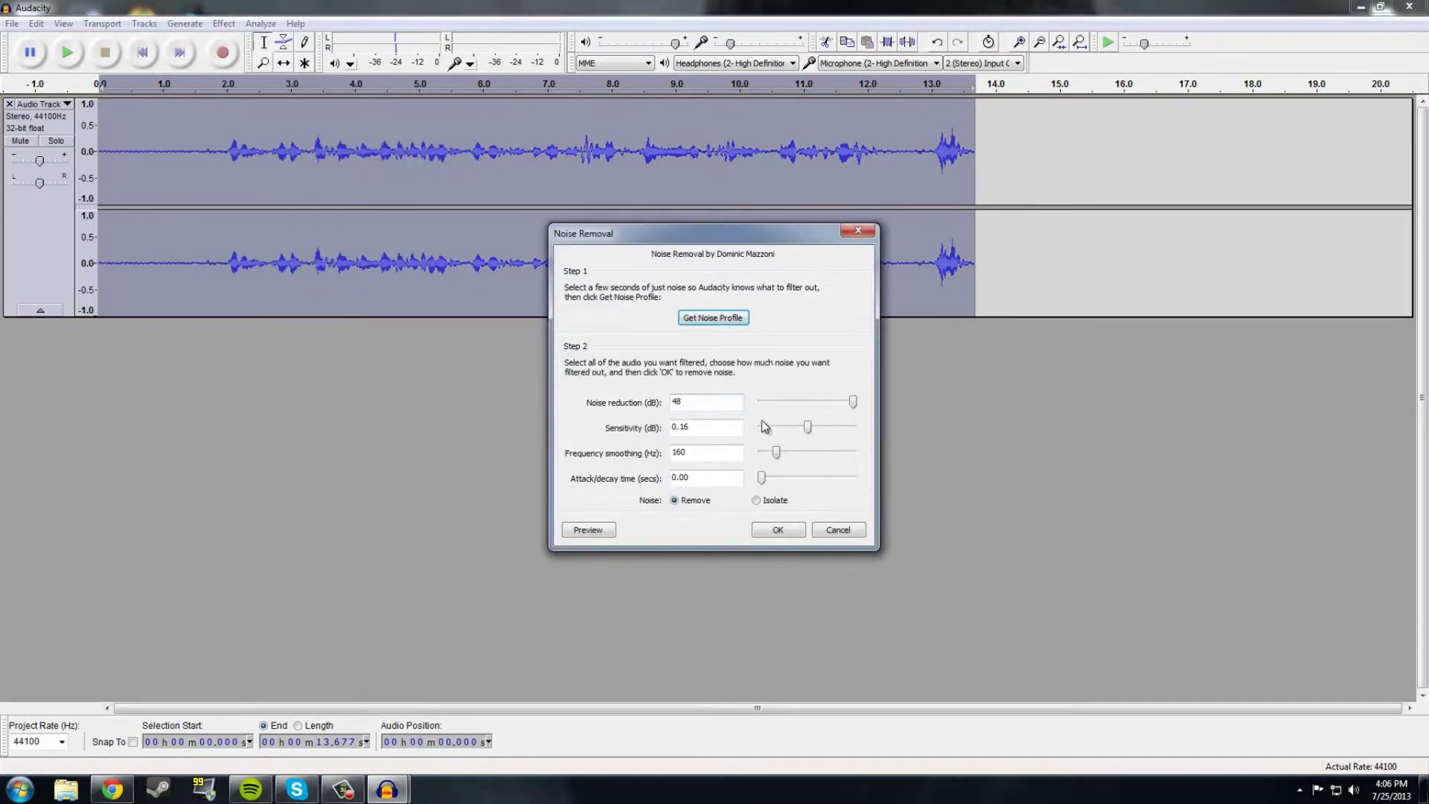
click(592, 533)
drag(853, 402, 785, 406)
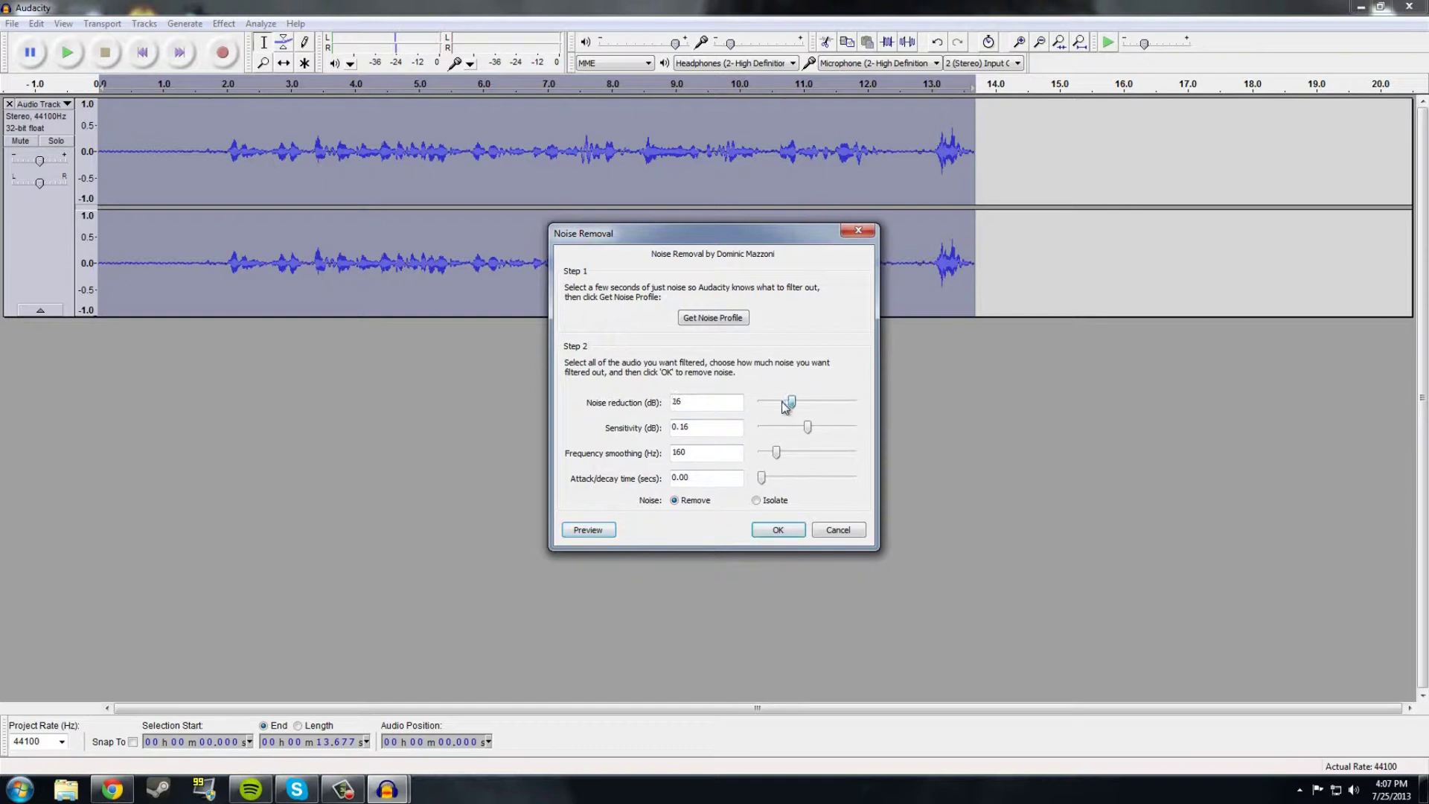
click(600, 530)
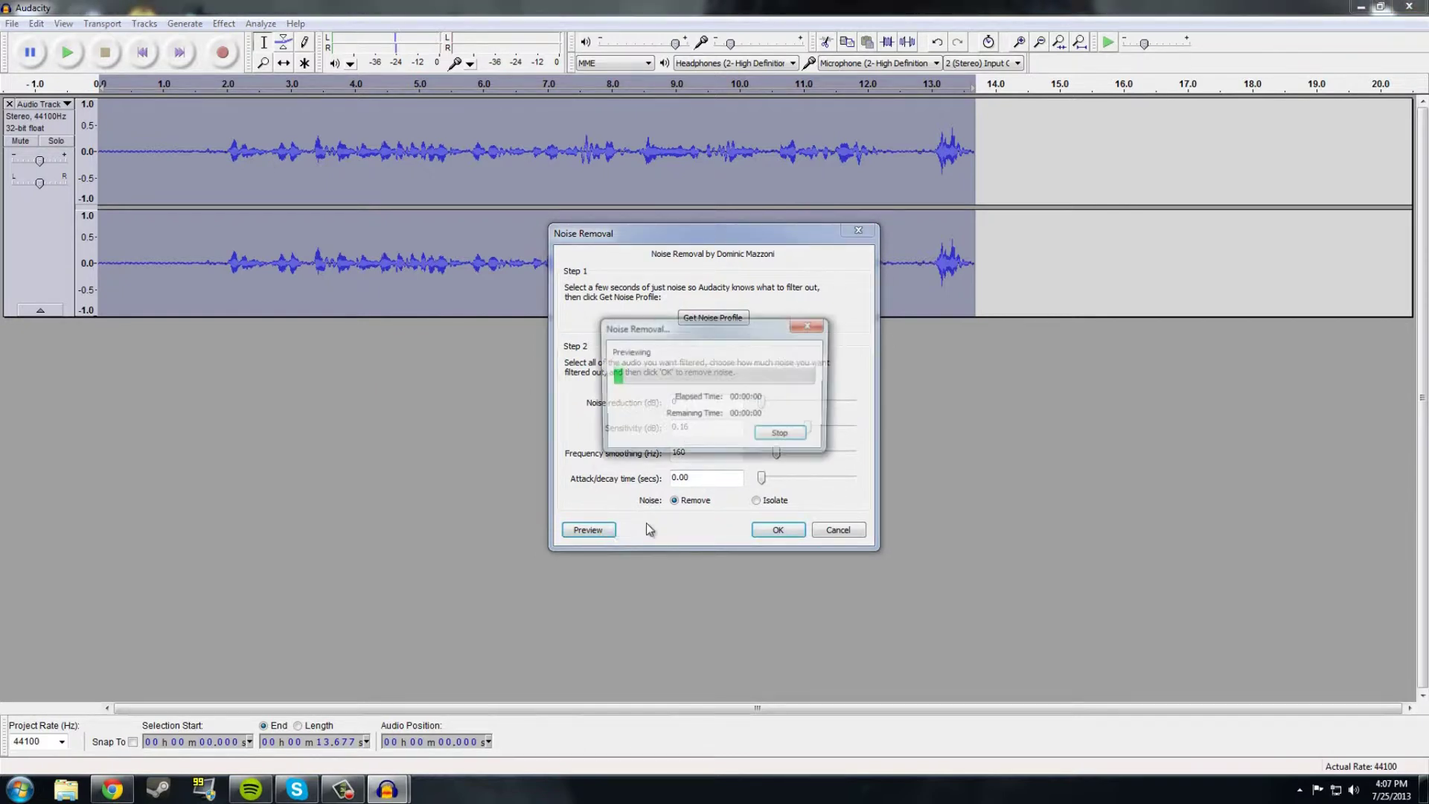
click(779, 432)
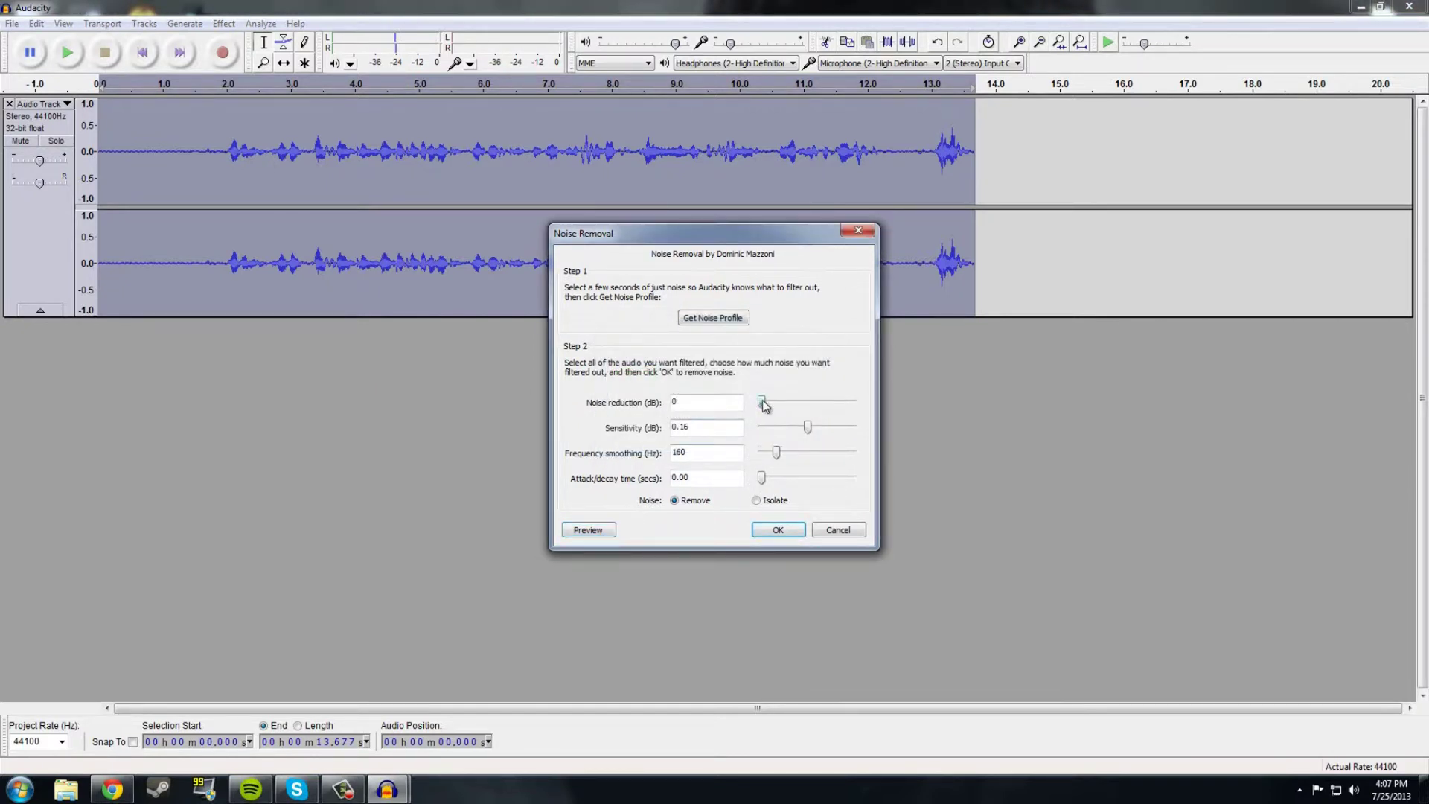
drag(762, 403, 998, 406)
click(778, 529)
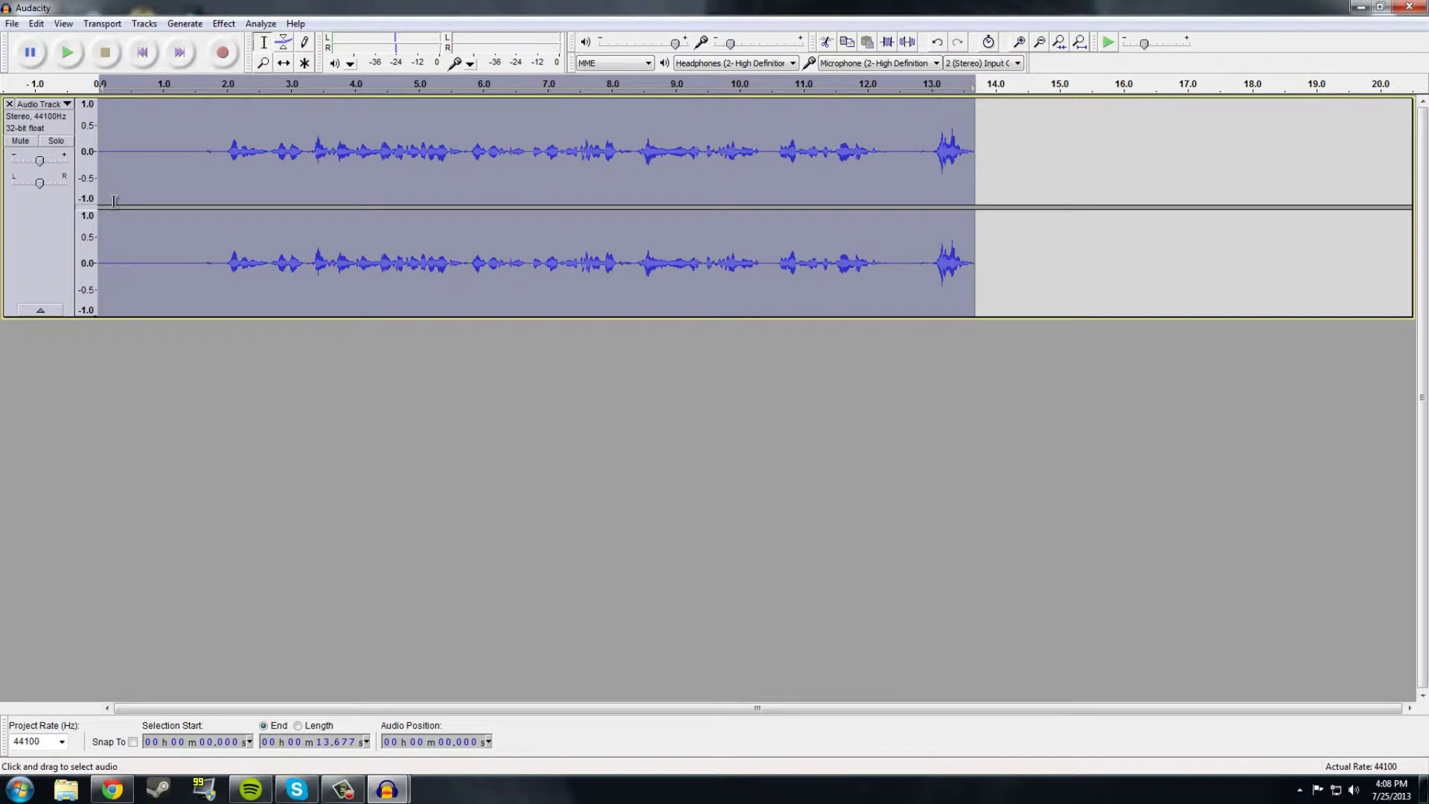
Step: Delete the leading silence up to about 1.6 s and play the trimmed audio at volume 1.0
key(space)
drag(199, 151, 27, 163)
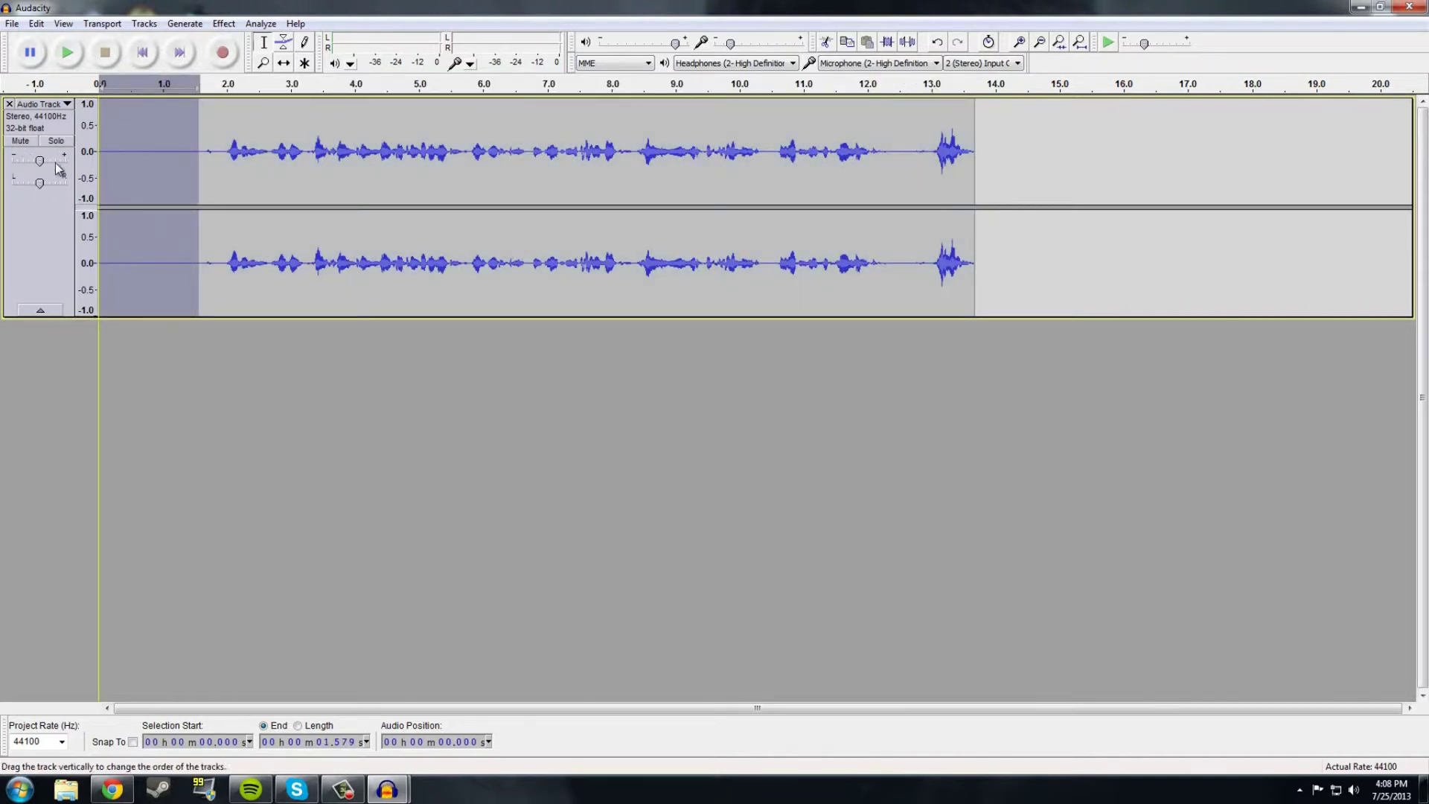
key(Delete)
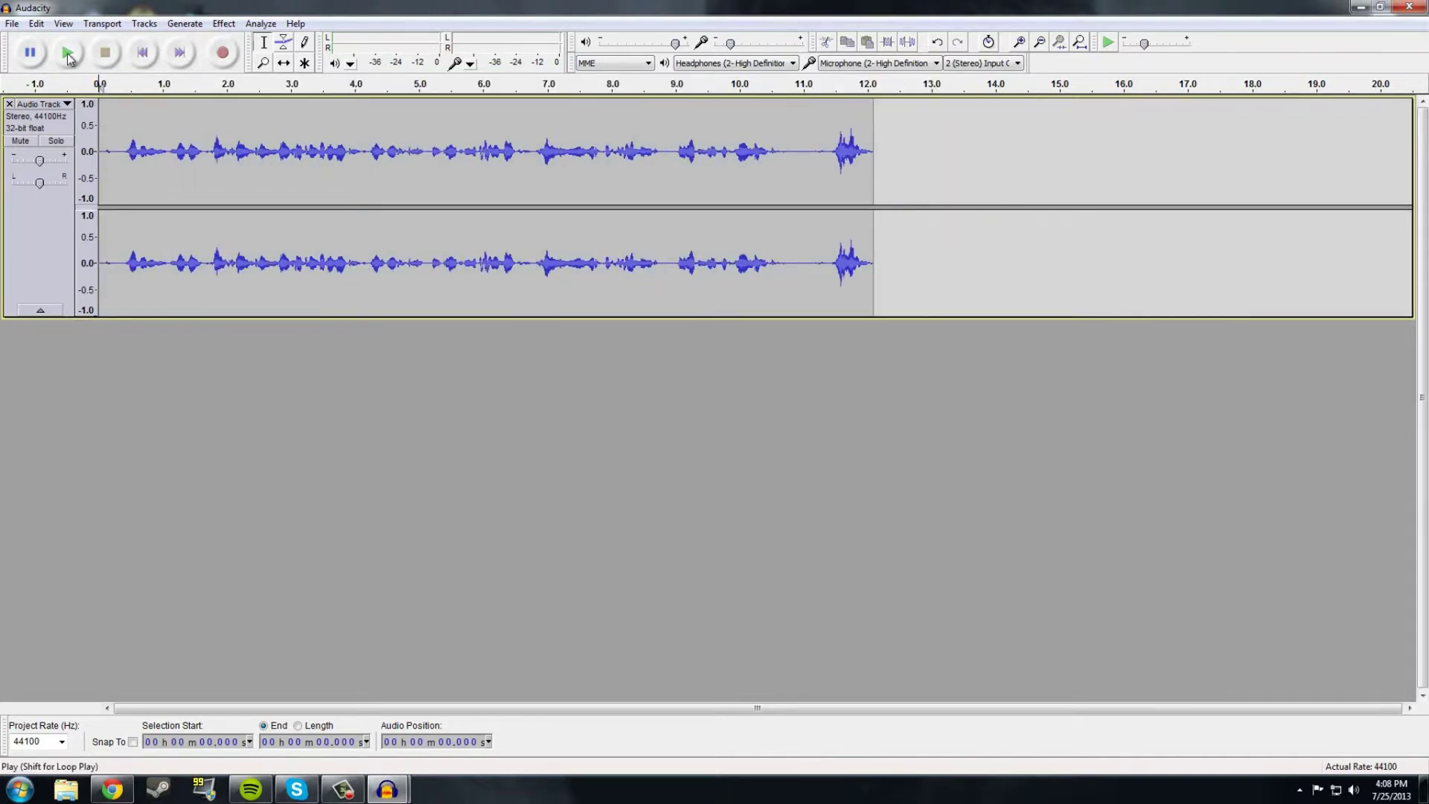
click(68, 54)
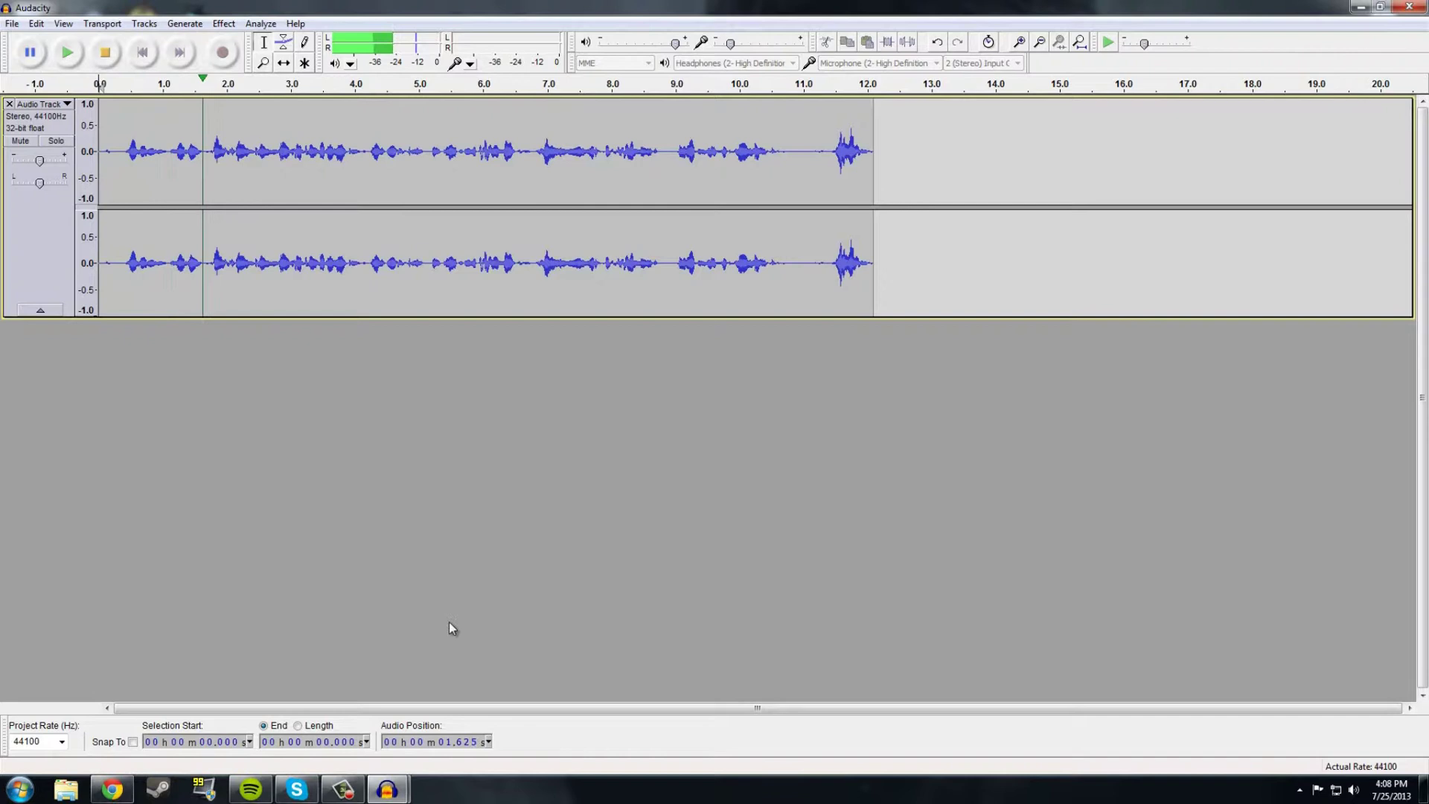
drag(675, 43, 678, 45)
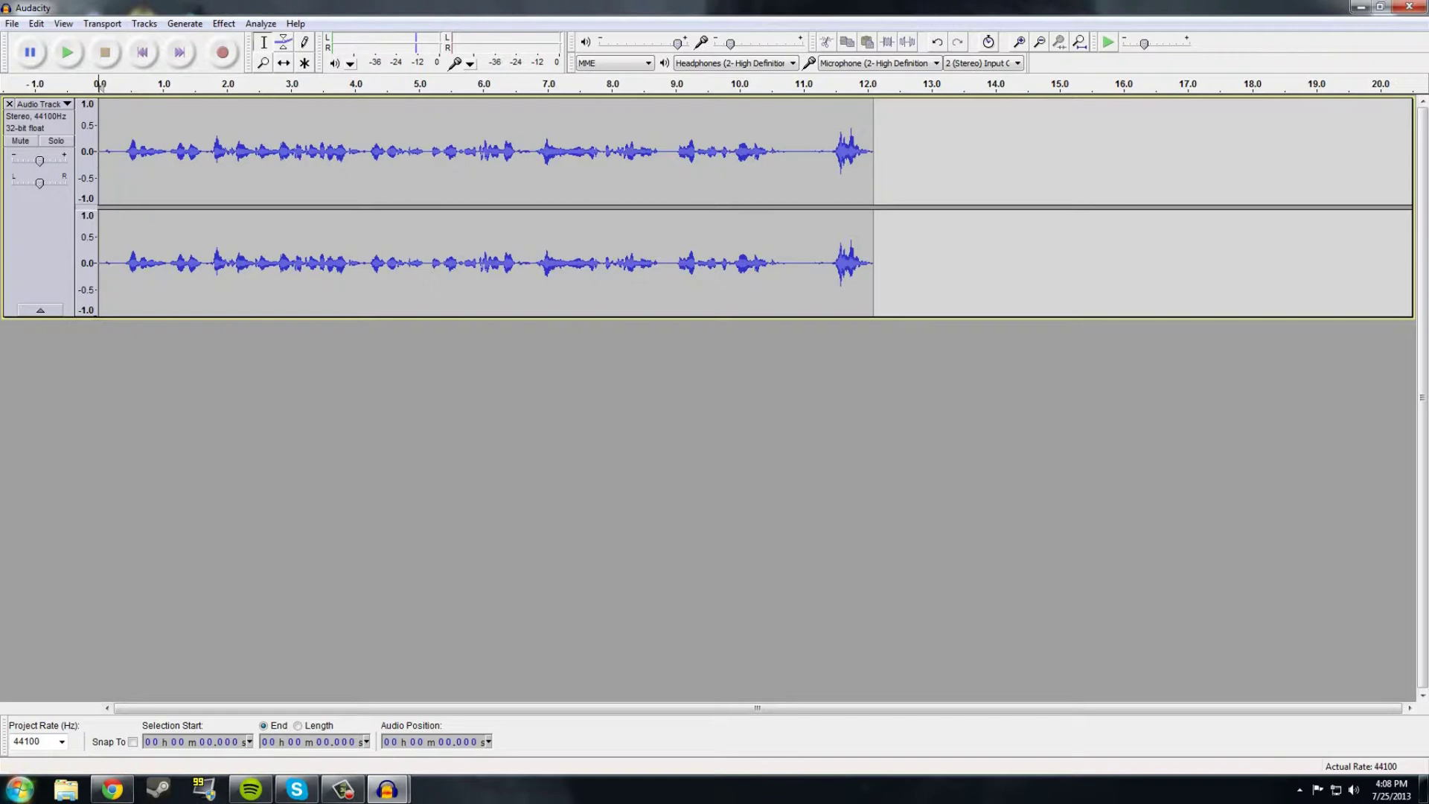
Step: Launch Vegas Pro by searching 'veg' in the Start menu
click(19, 789)
text(vegas)
key(Return)
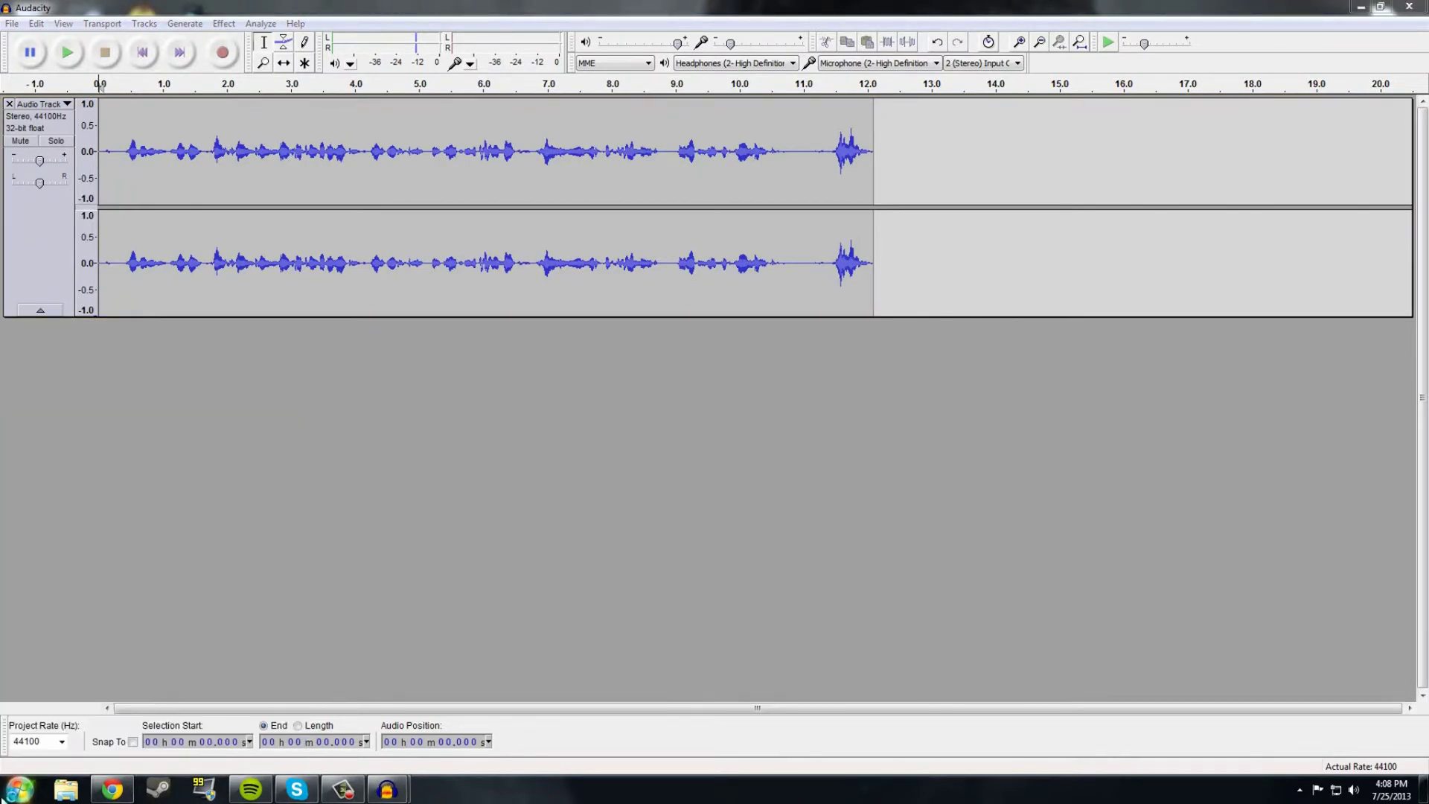
Step: Export the cleaned audio from Audacity as the youtubetut WAV file with blank metadata, then show the desktop
click(586, 6)
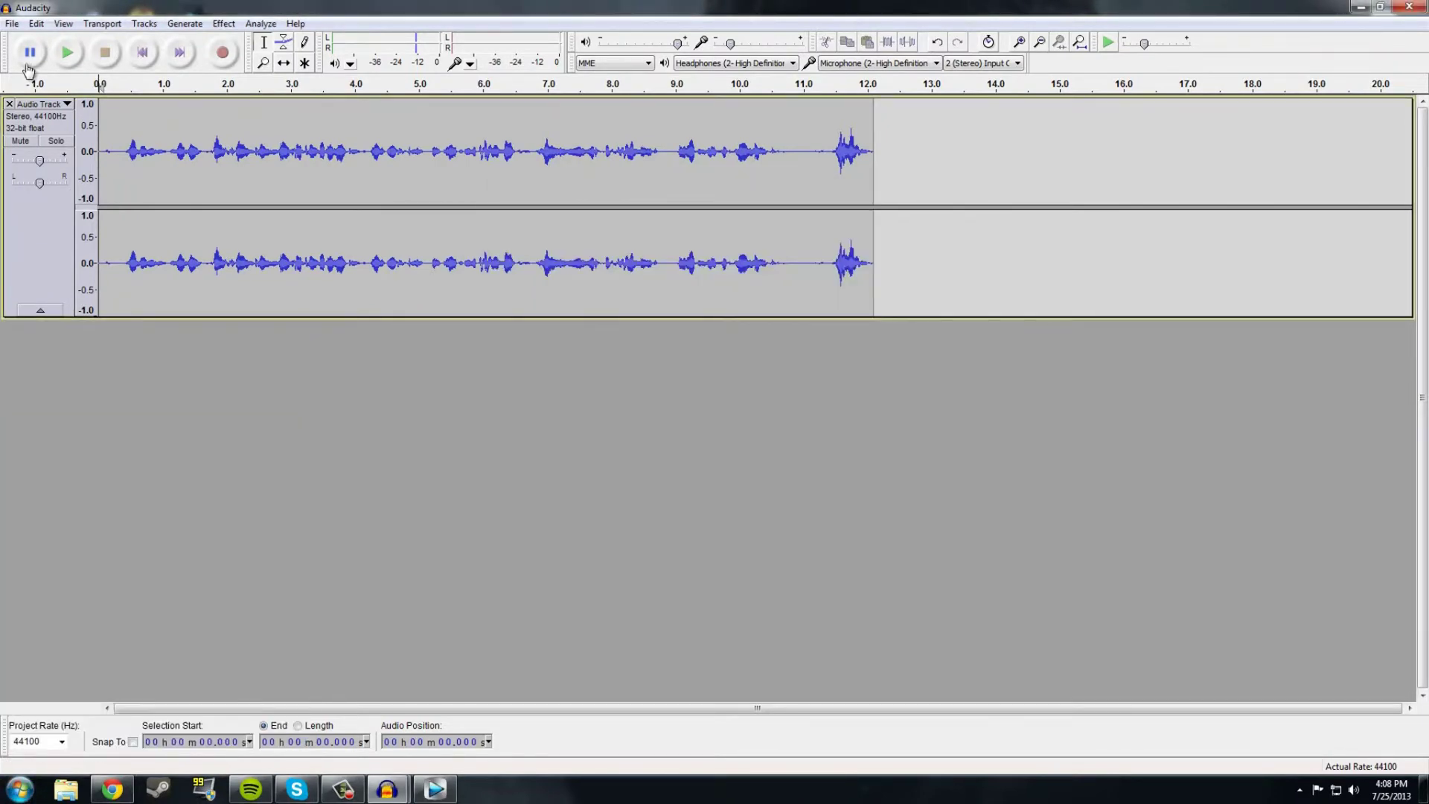
click(10, 23)
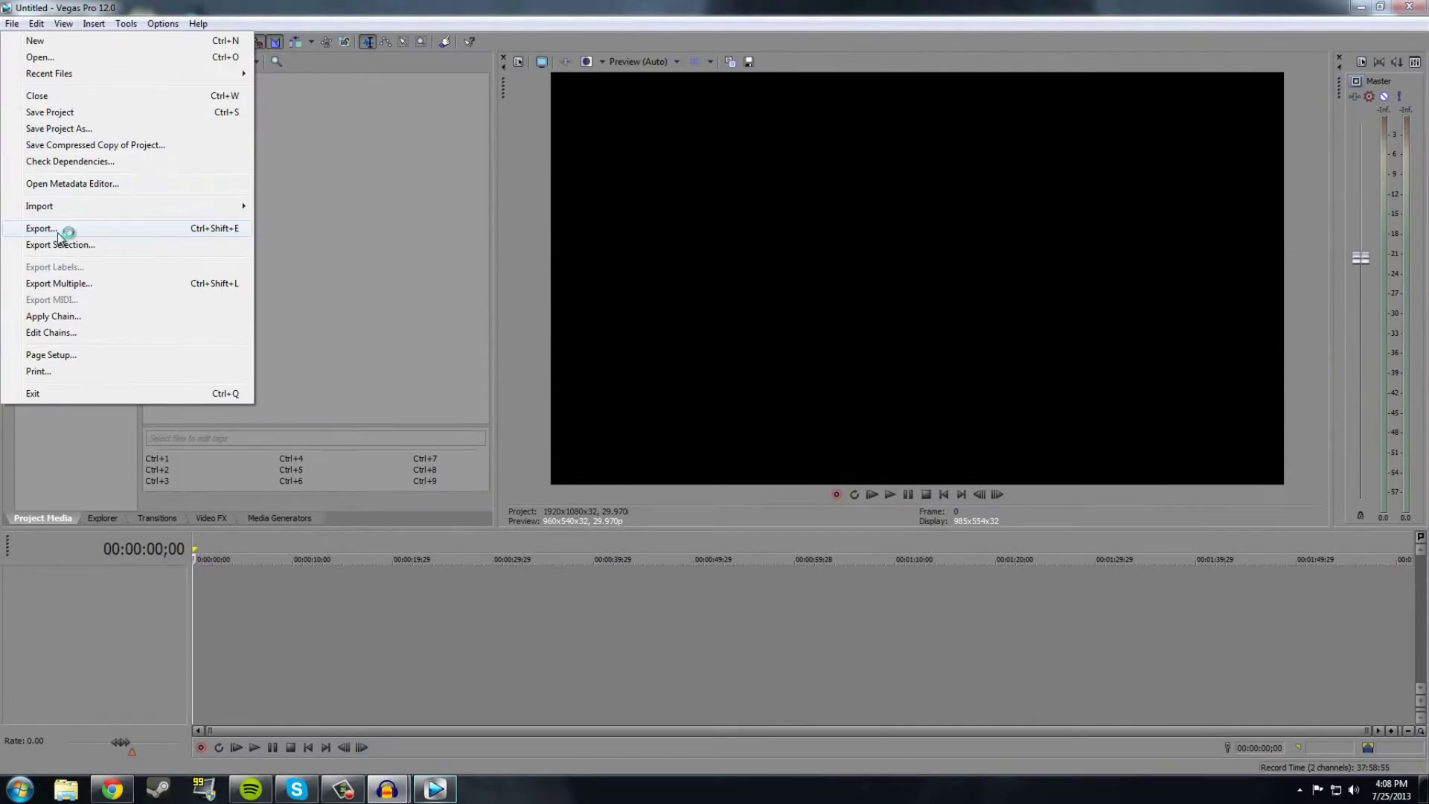
click(64, 228)
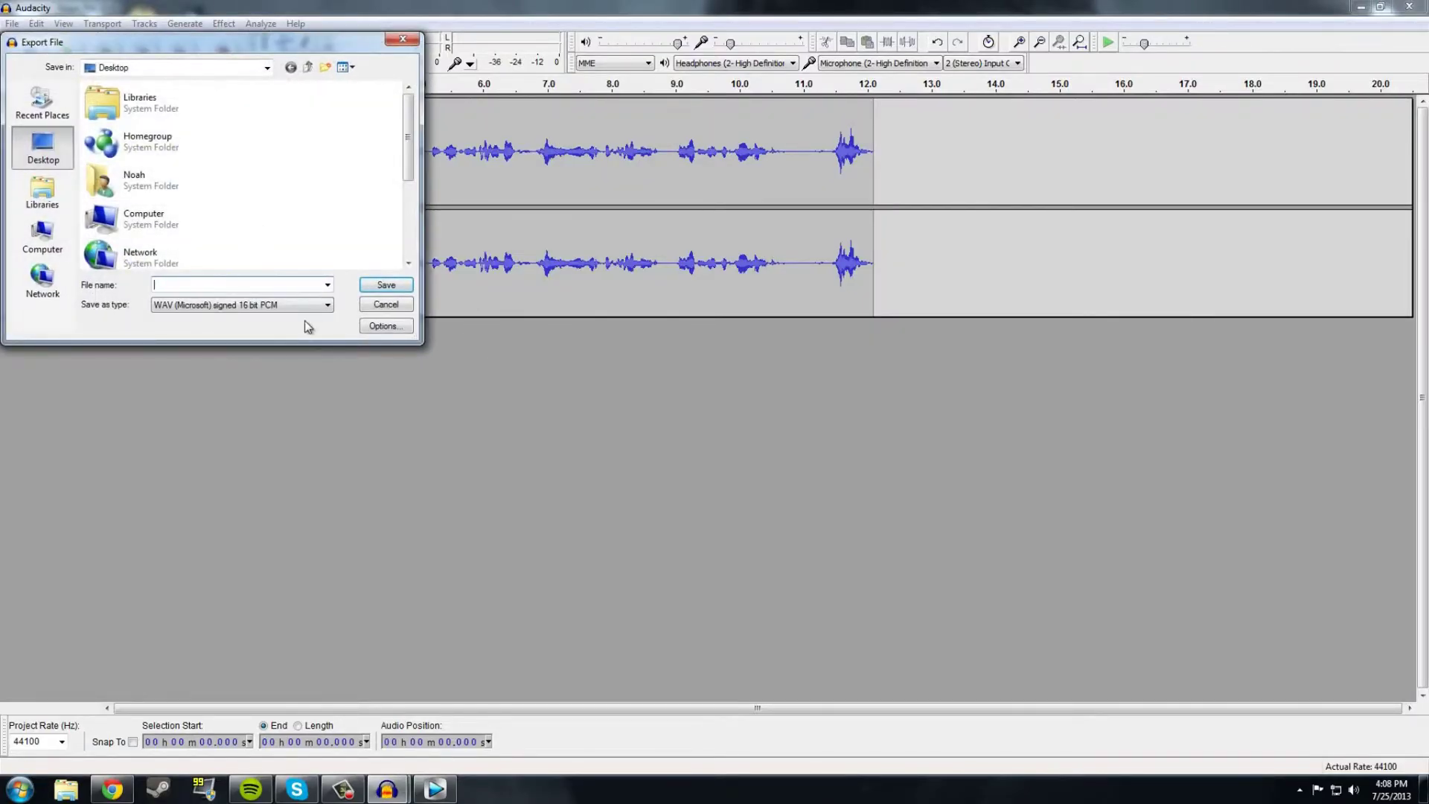
text(youtubetuto)
click(387, 286)
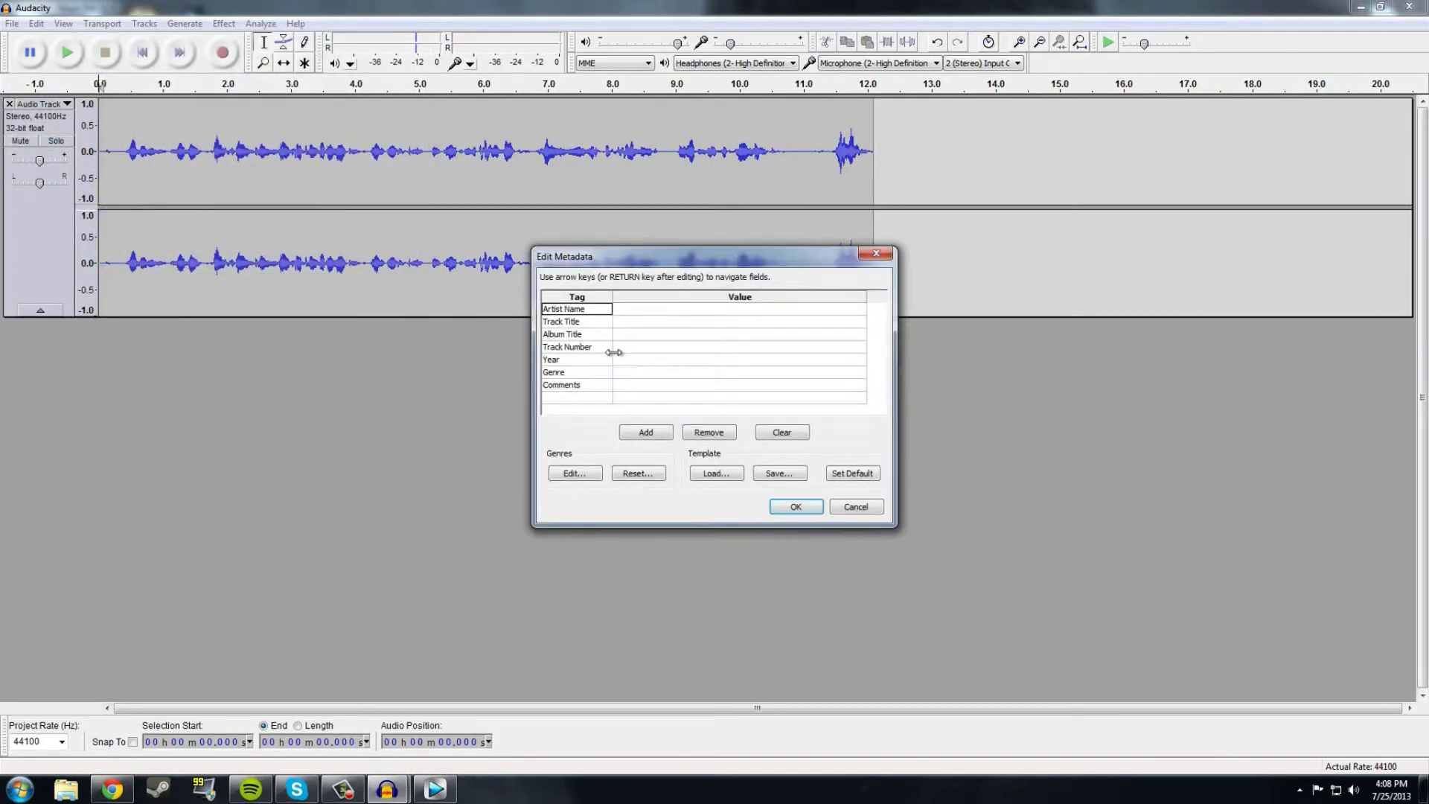
click(796, 507)
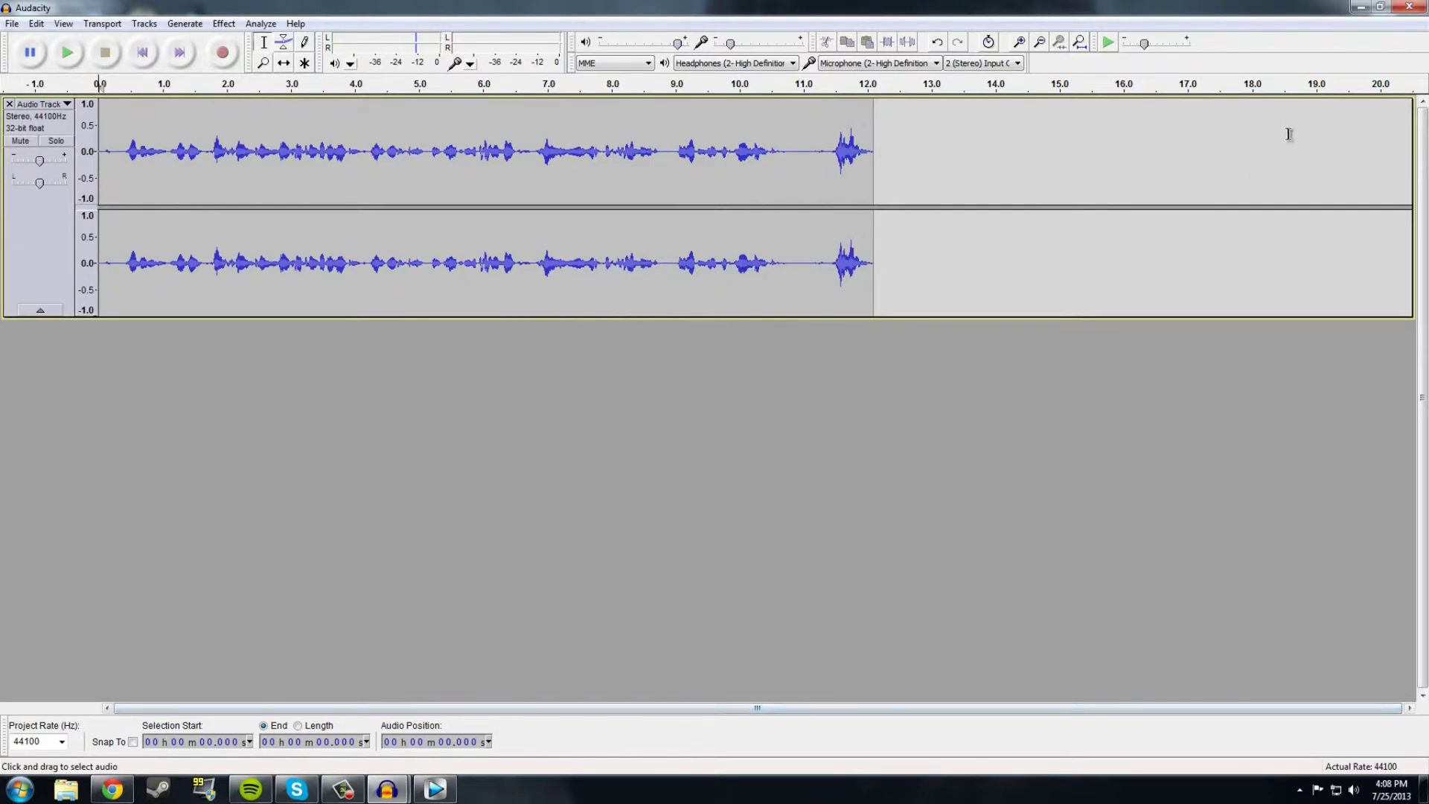
key(super+d)
Step: Play youtubetut.wav from the desktop to check it, then drag it to the Vegas Pro taskbar button
click(195, 282)
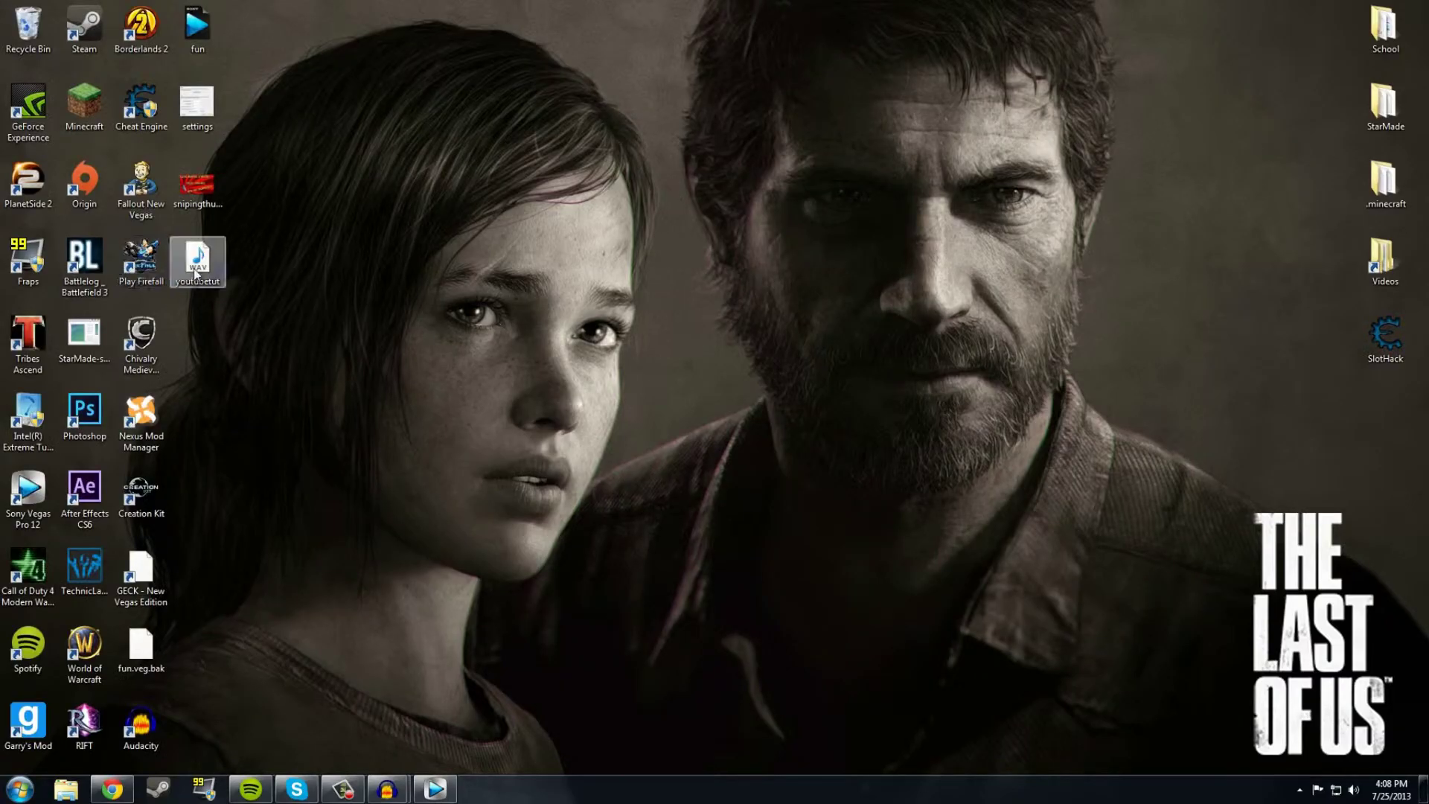
drag(196, 281, 534, 206)
double_click(536, 189)
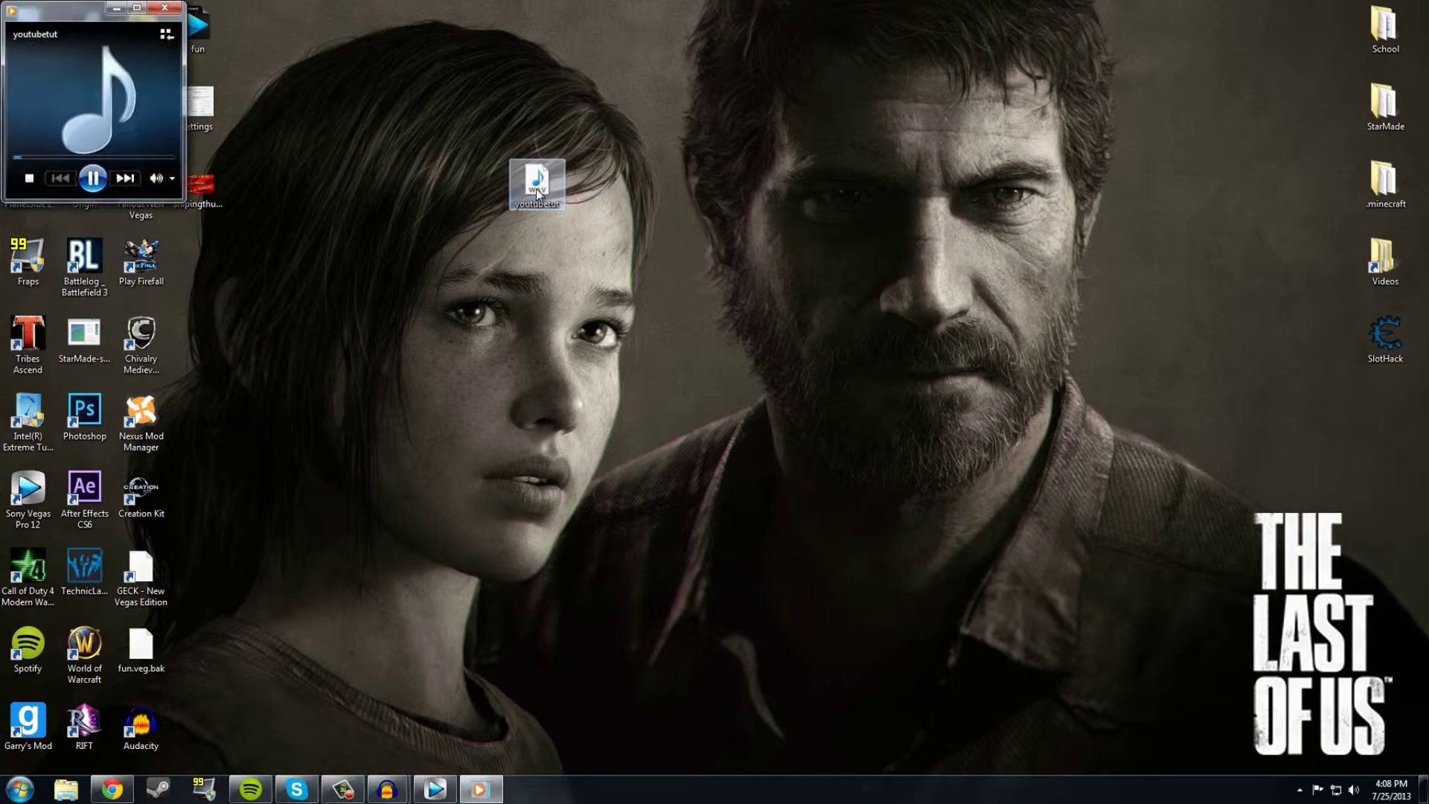
click(164, 9)
drag(546, 188, 404, 655)
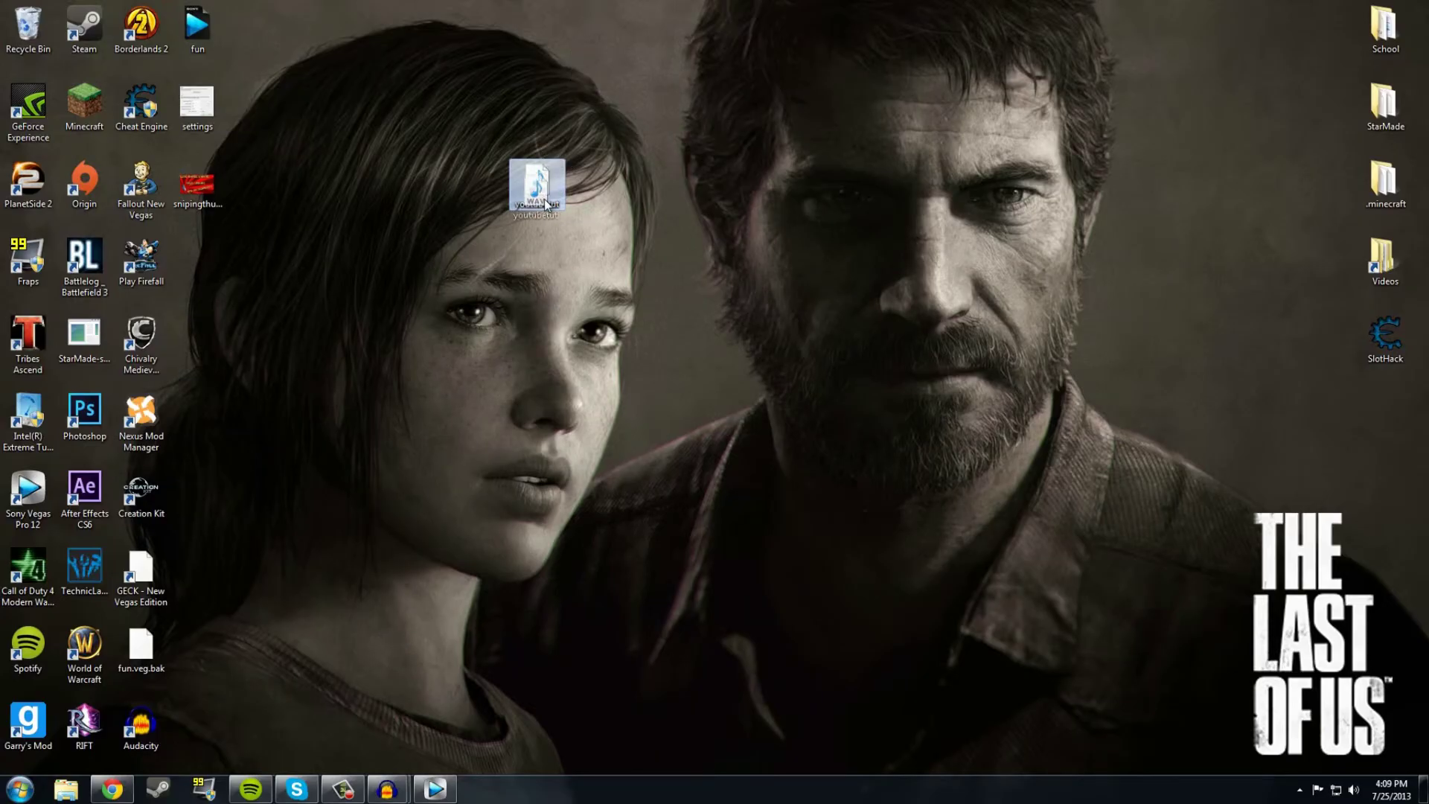
Step: Add the TribesAscend recording from D:\Fraps to the timeline, matching project settings to the clip
click(436, 789)
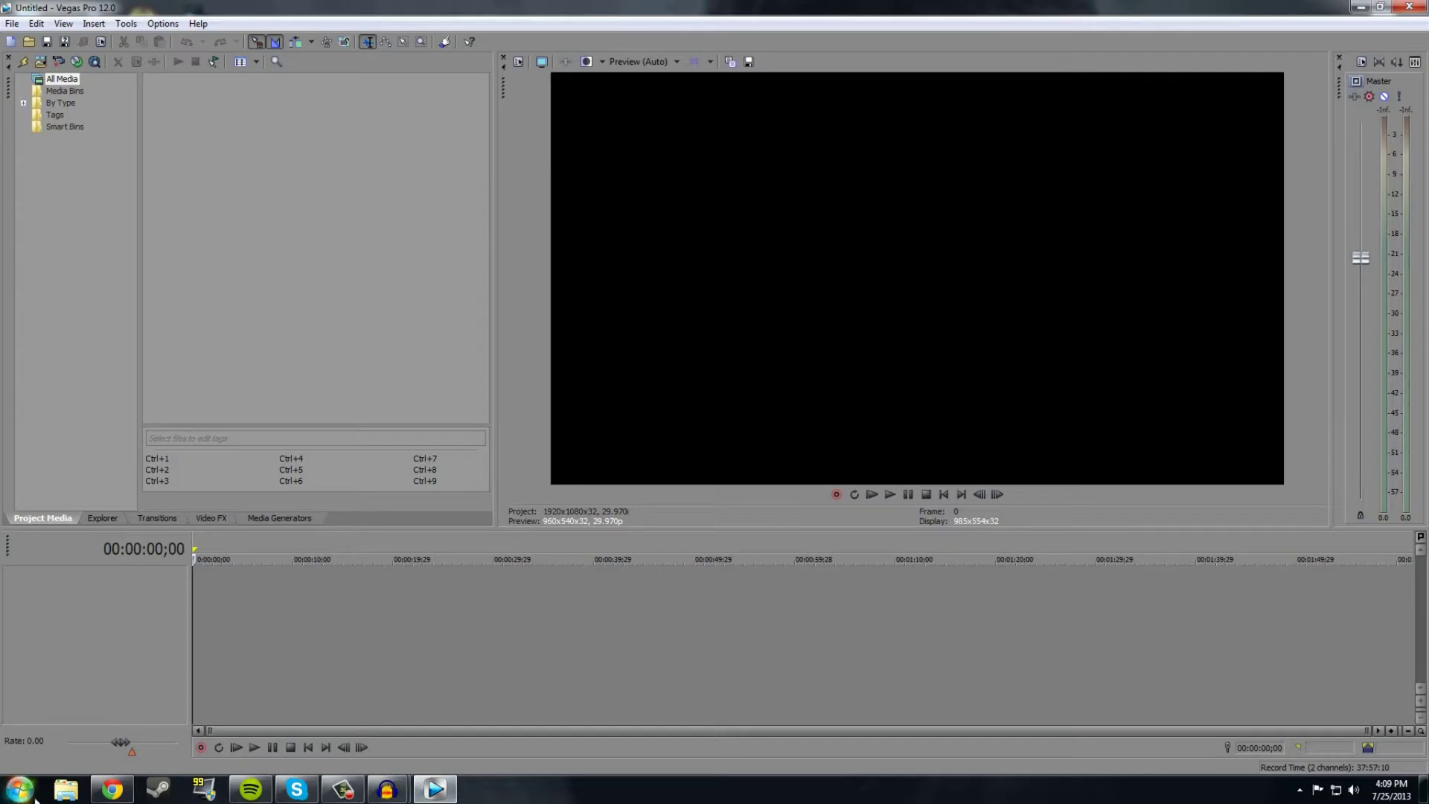
click(66, 789)
click(621, 411)
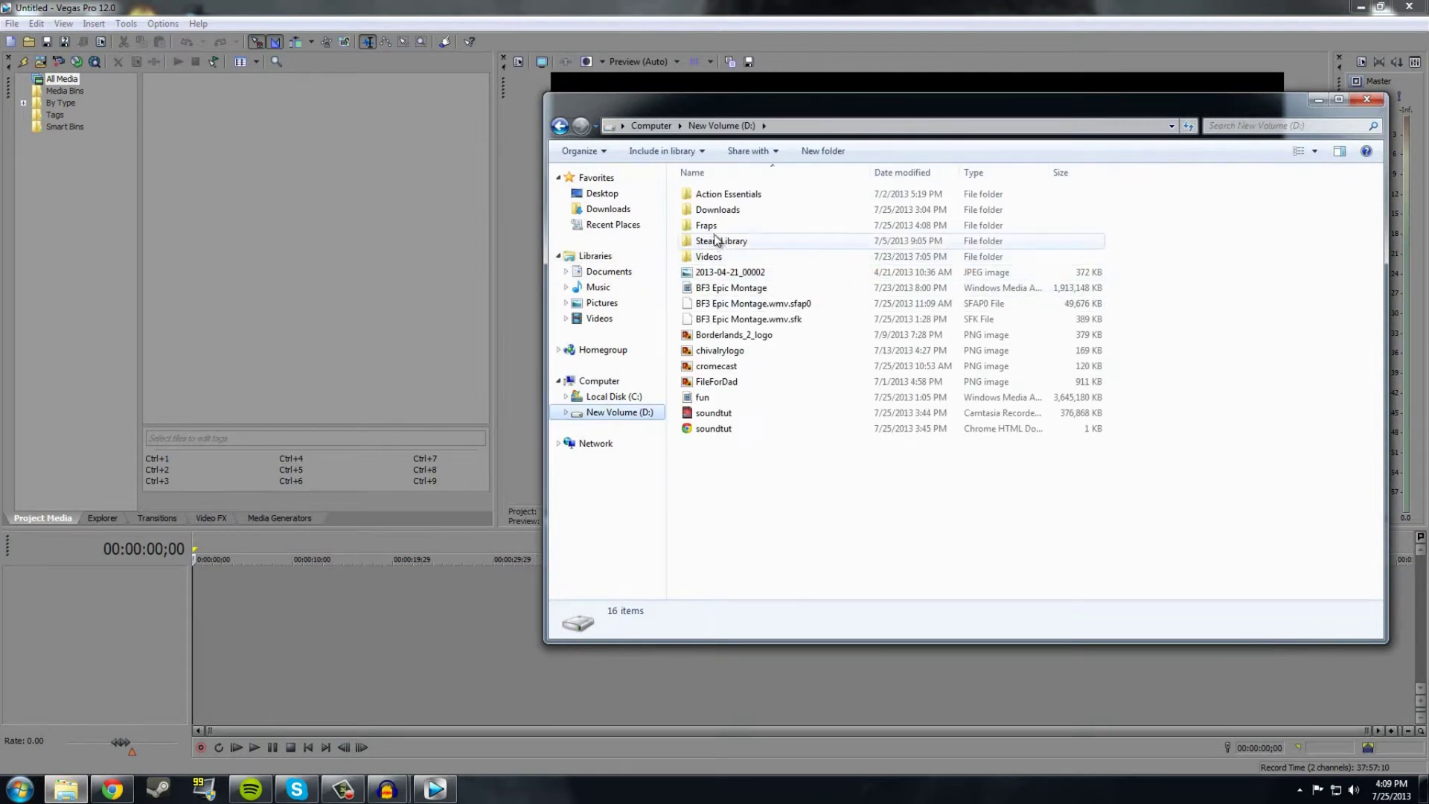
double_click(693, 239)
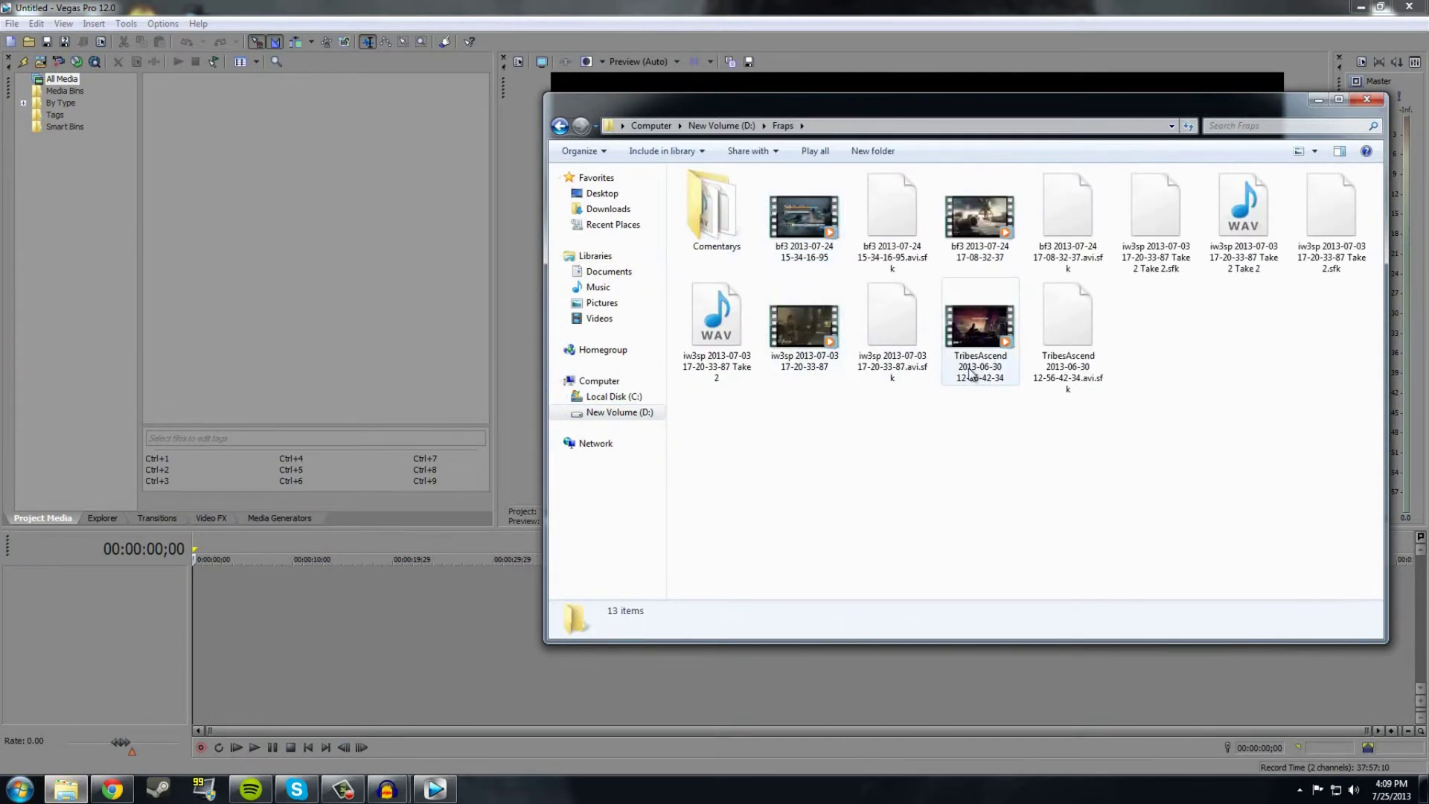
drag(972, 328, 332, 623)
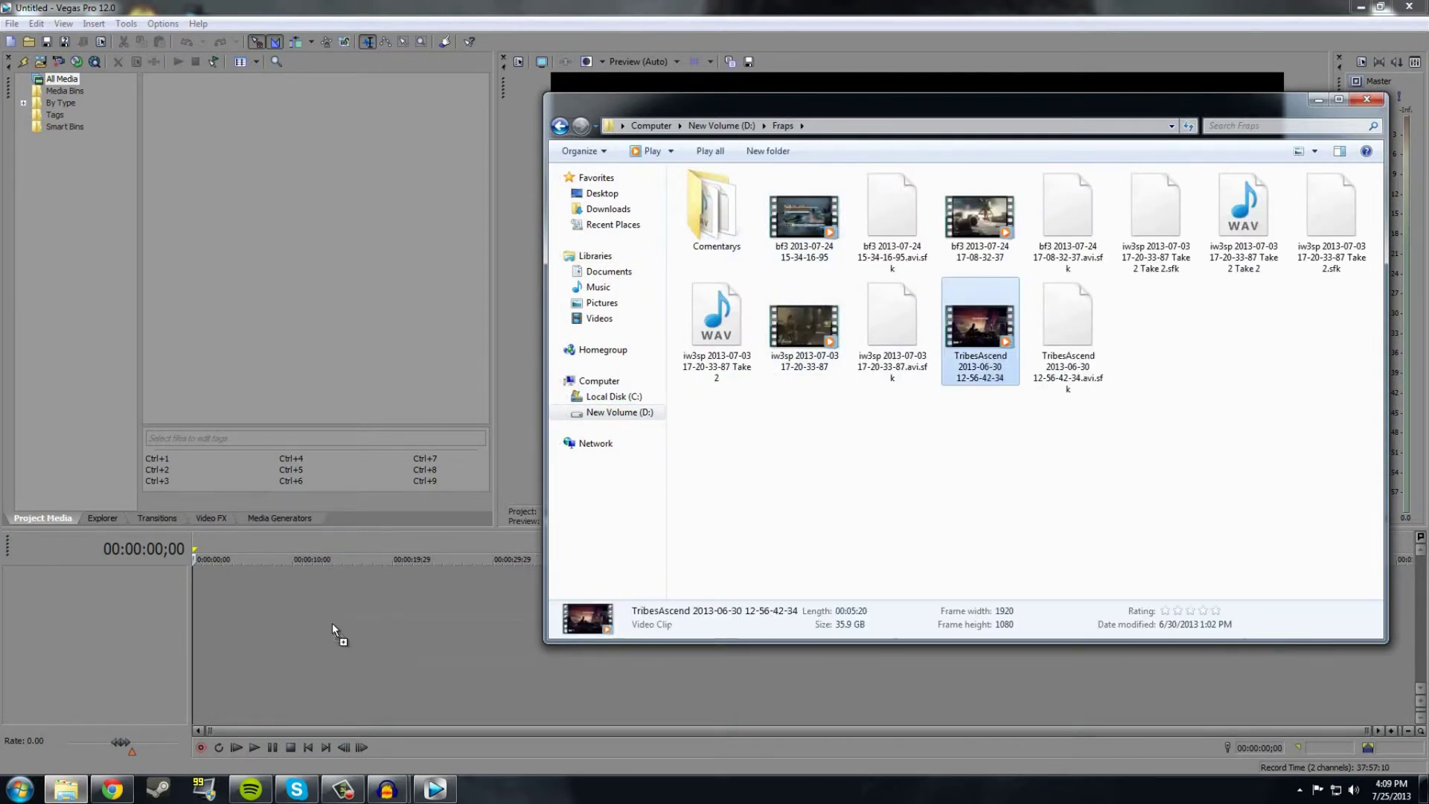
drag(204, 598, 204, 600)
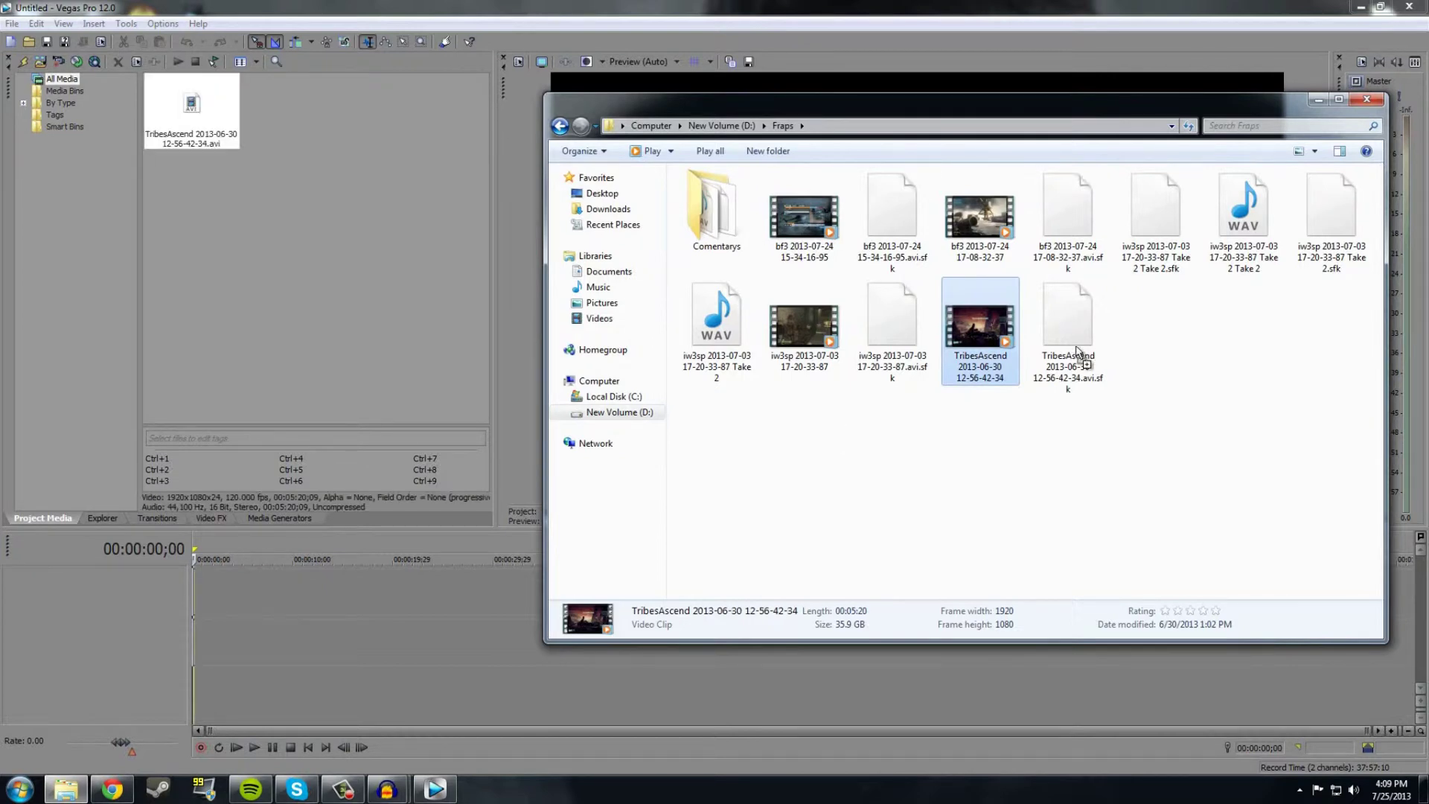
click(1368, 100)
click(796, 399)
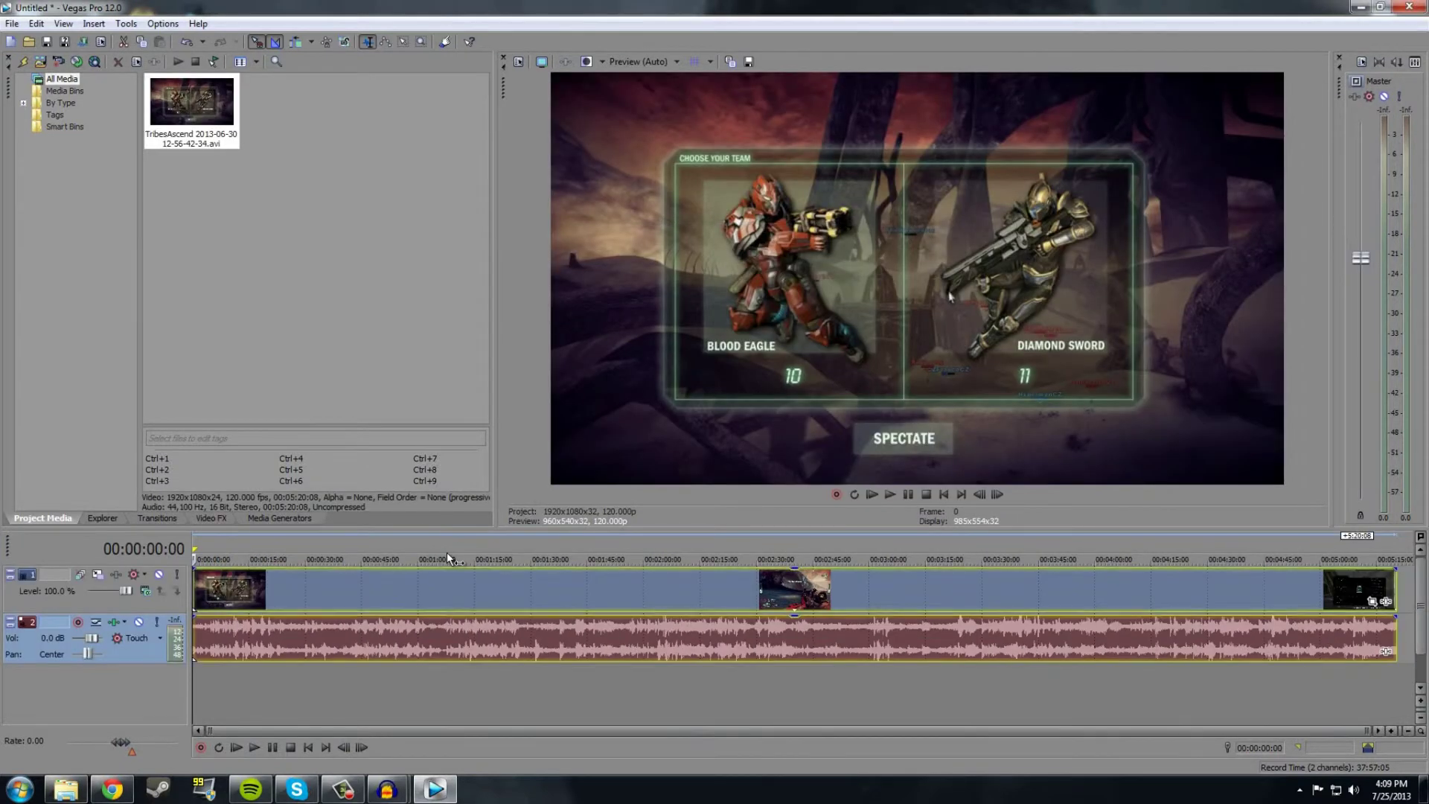
Step: Lower the gameplay audio track to -31.7 dB, check playback, and drag youtubetut.wav into Vegas
key(space)
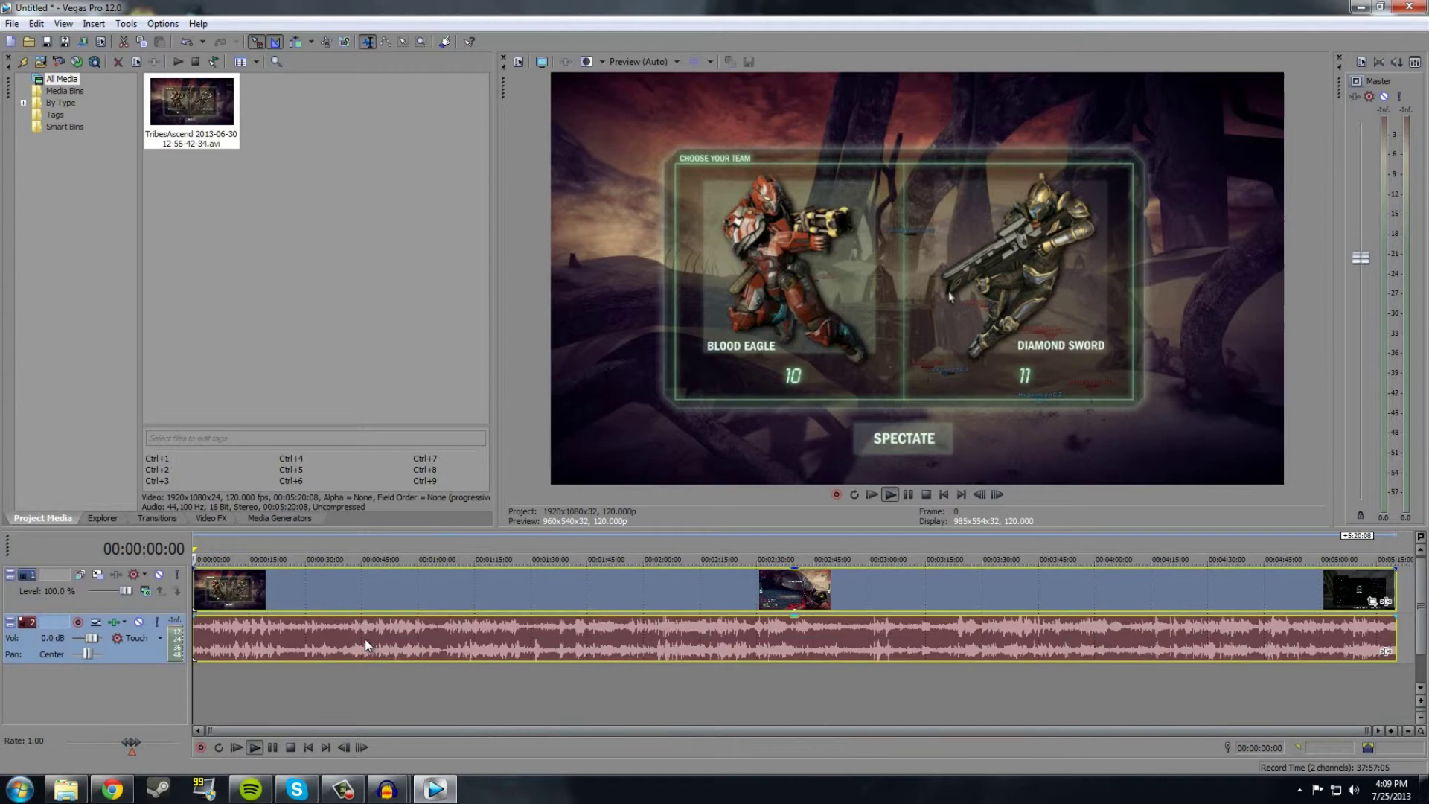
key(space)
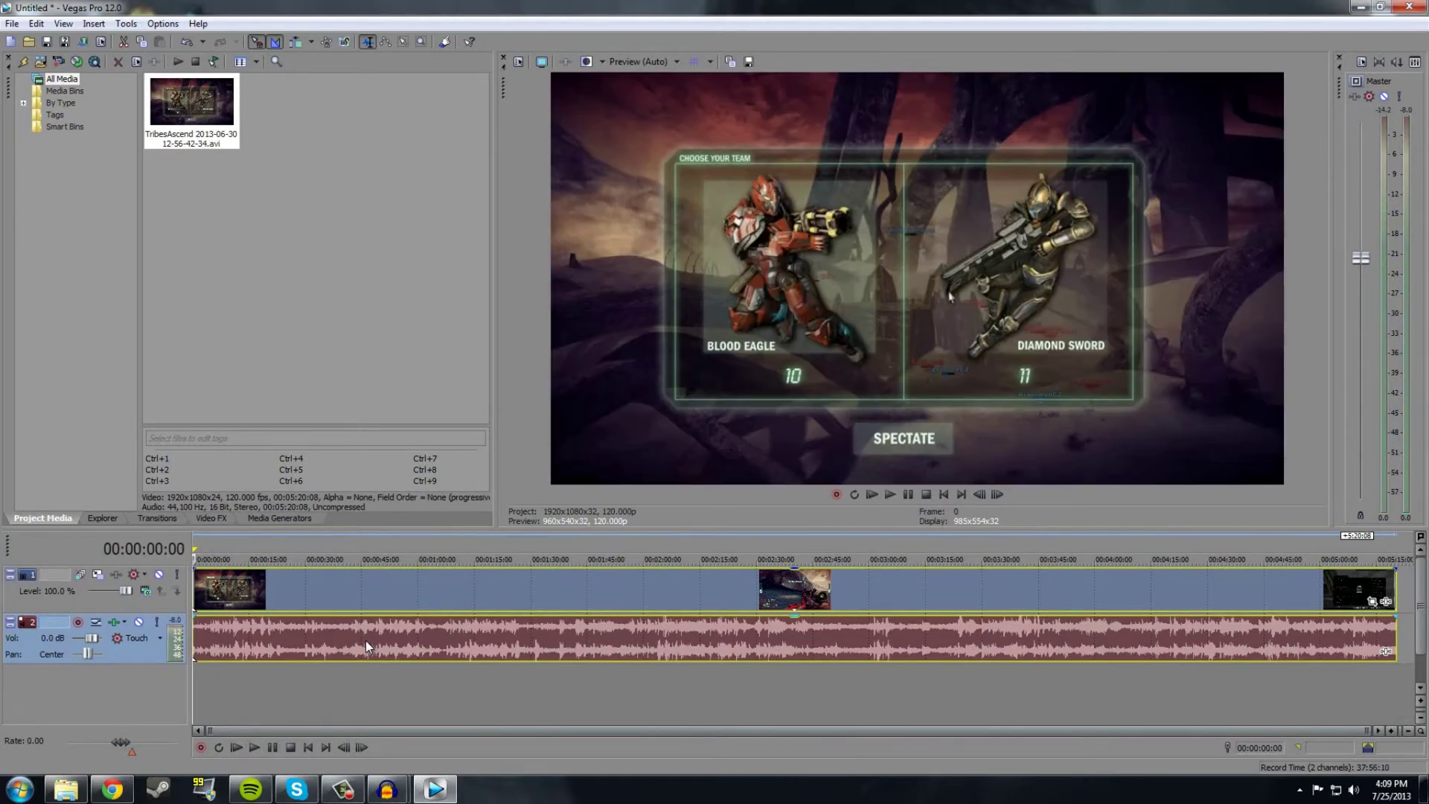
drag(92, 638, 81, 641)
key(space)
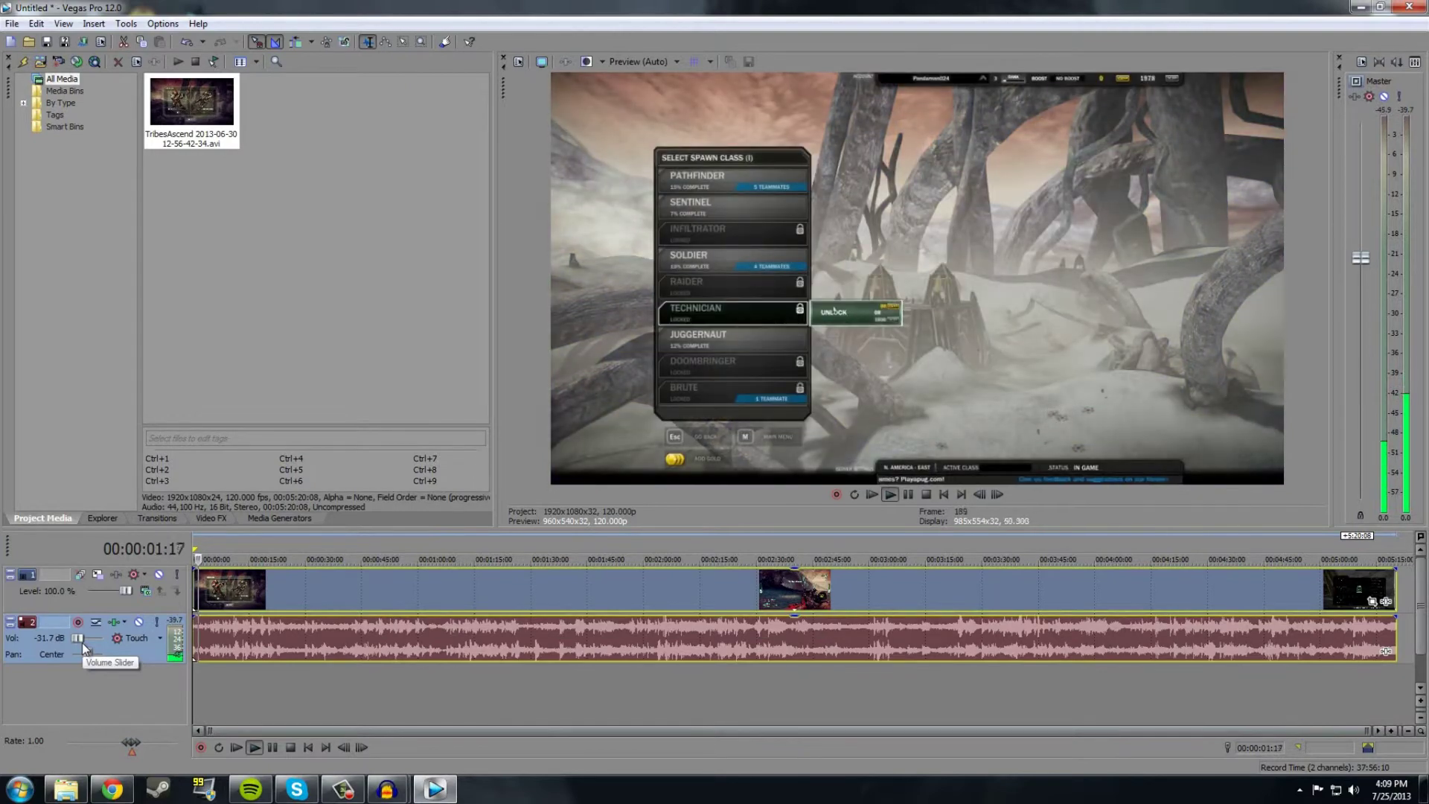
key(space)
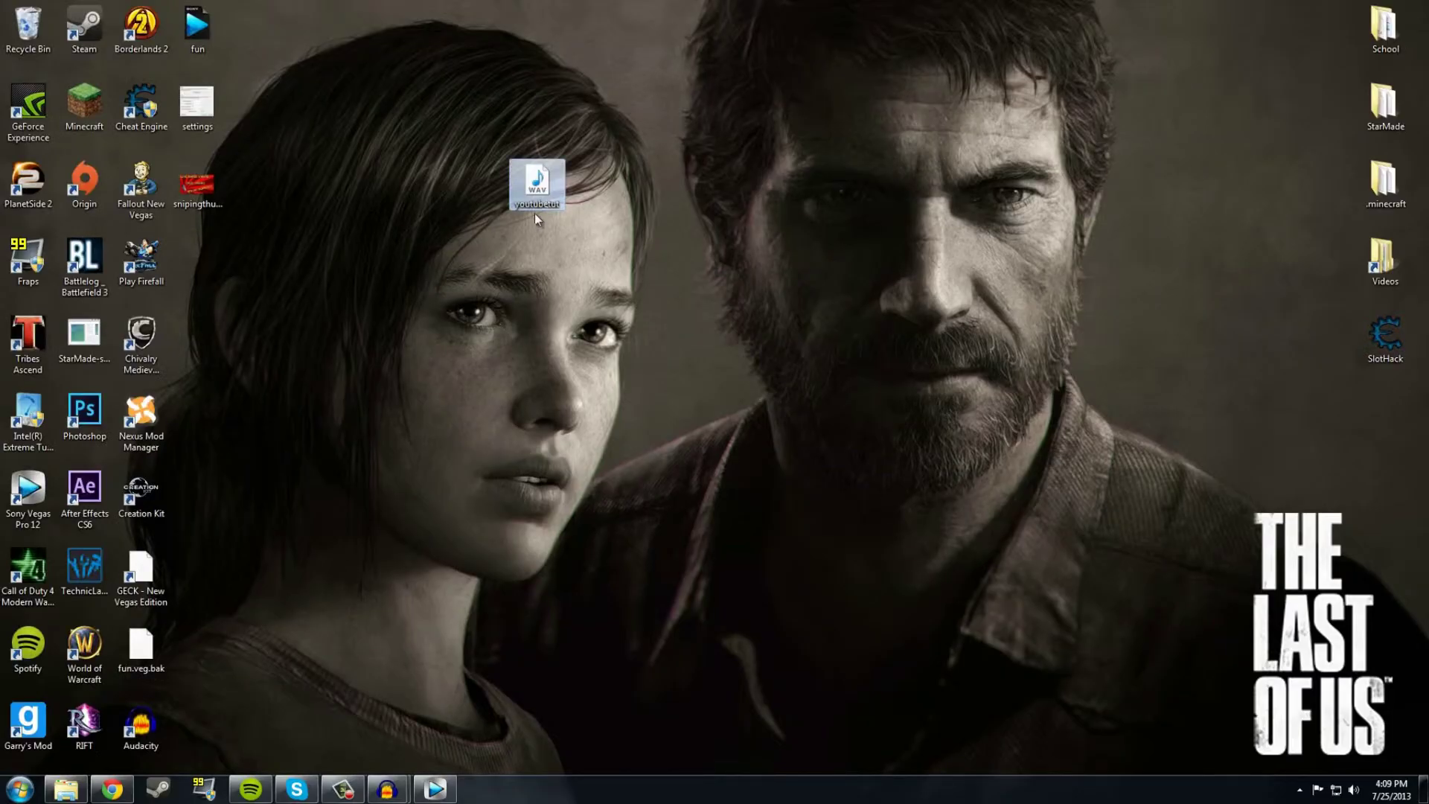
drag(535, 200, 202, 680)
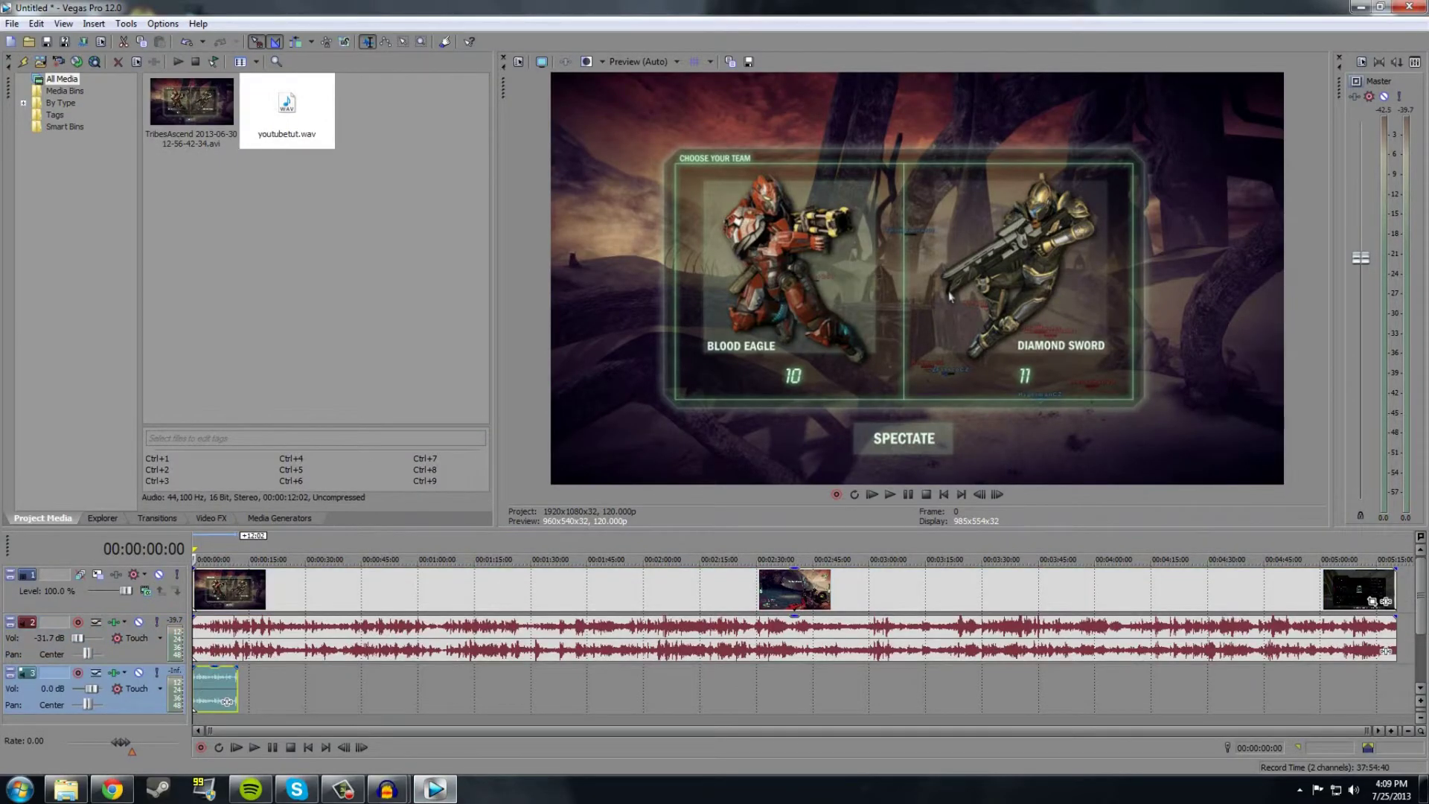
Step: Play and scrub the project to check the youtubetut audio against the gameplay
key(space)
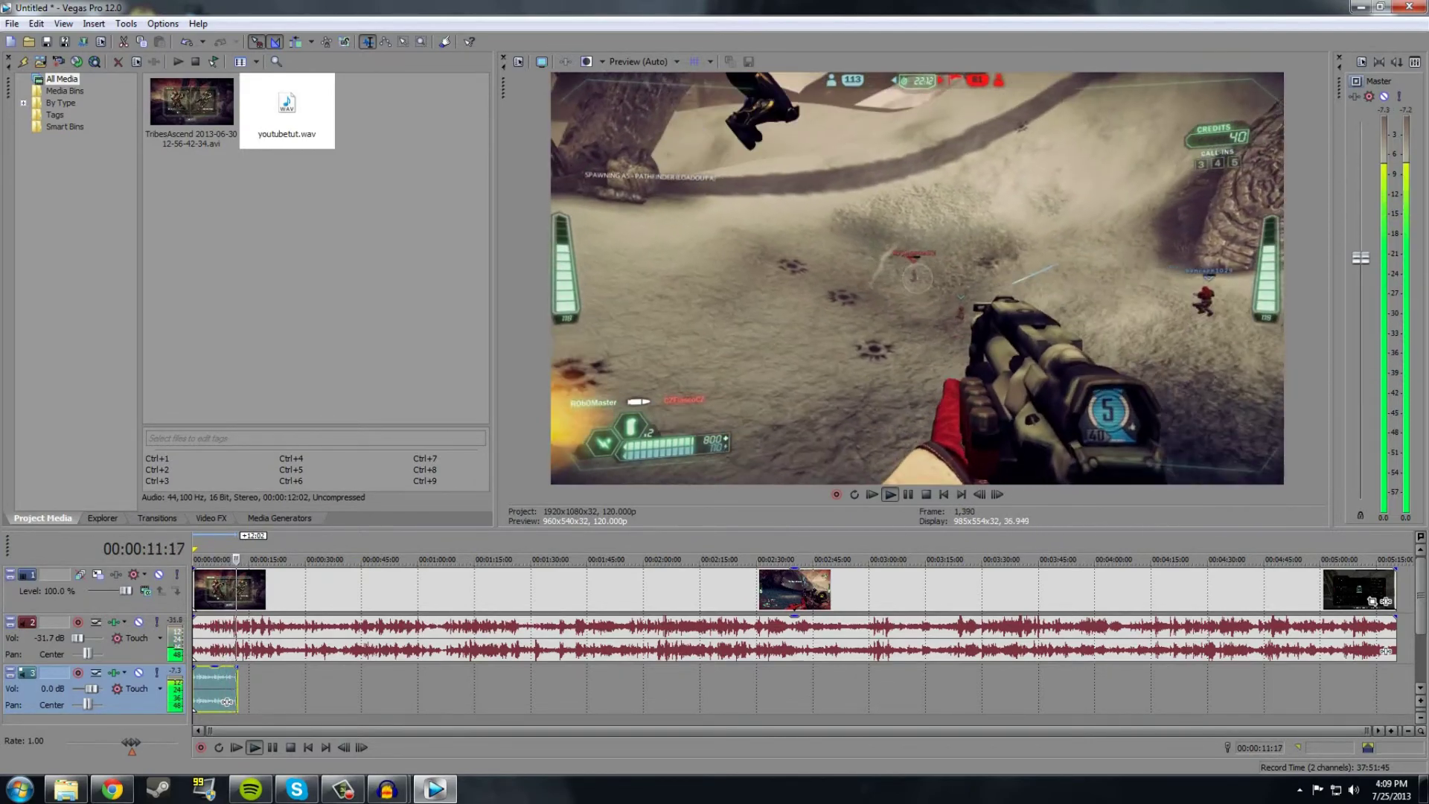
key(Return)
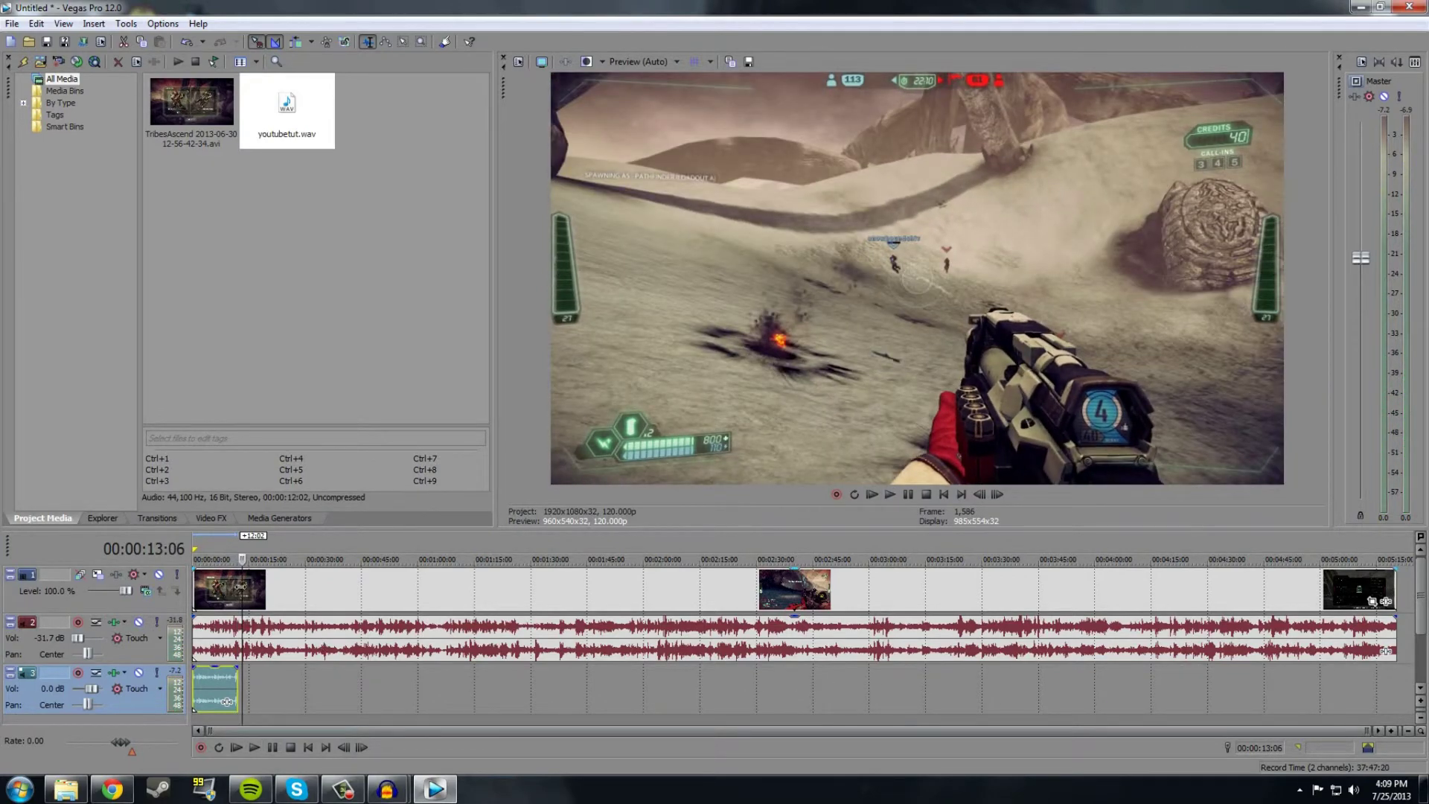
click(195, 575)
mouse_move(195, 575)
mouse_down()
mouse_move(224, 589)
mouse_move(207, 585)
mouse_up()
key(space)
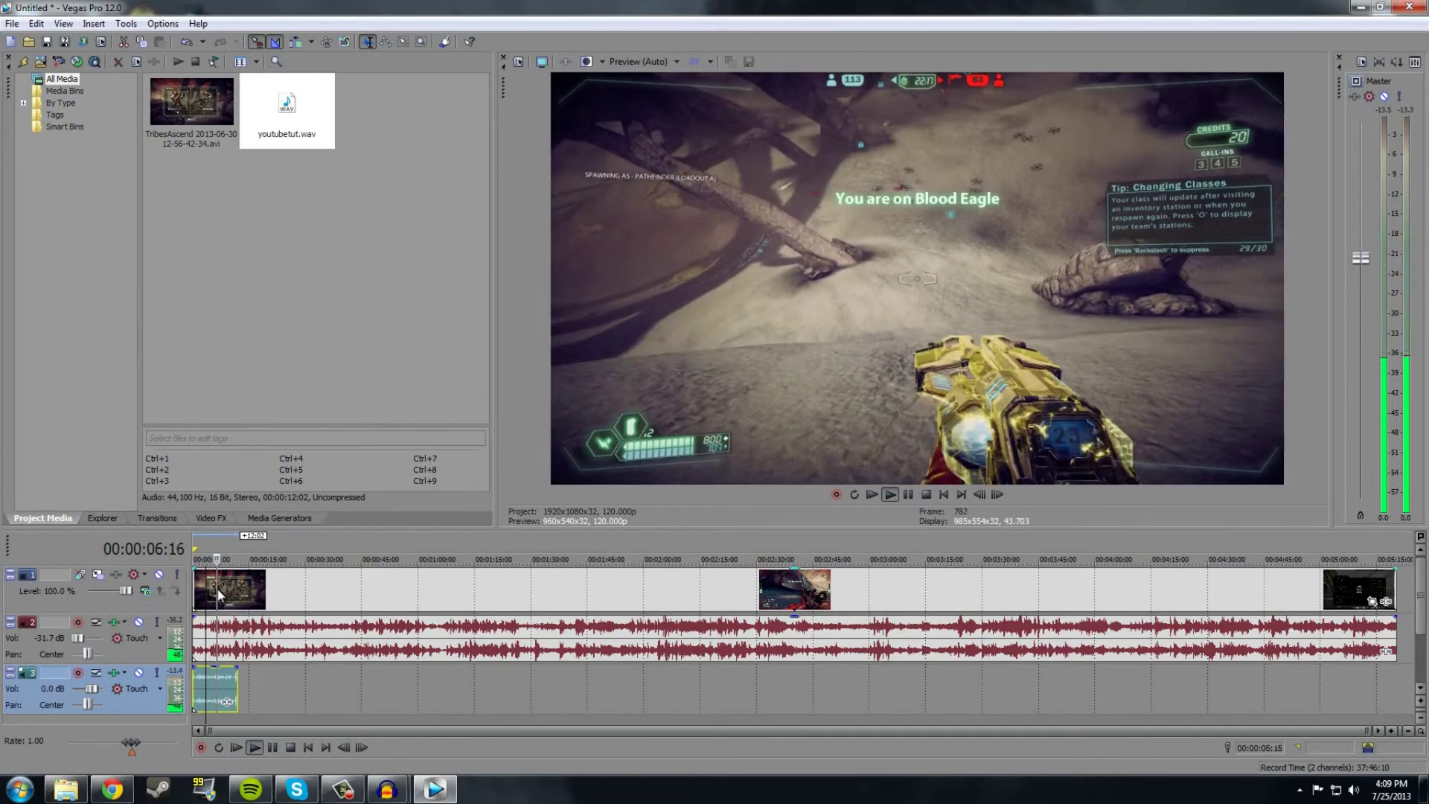
key(space)
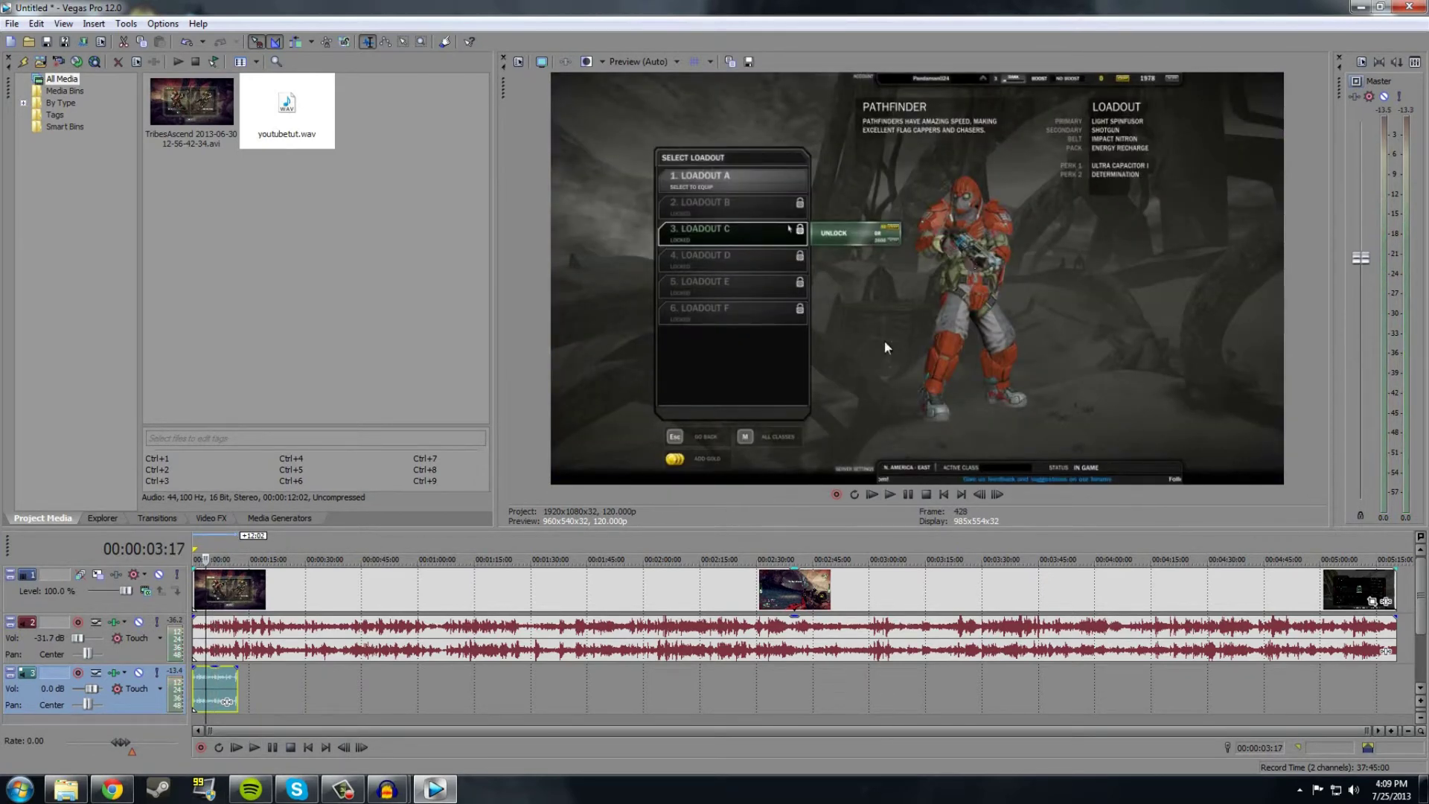
Step: Close Audacity without saving changes
mouse_move(387, 789)
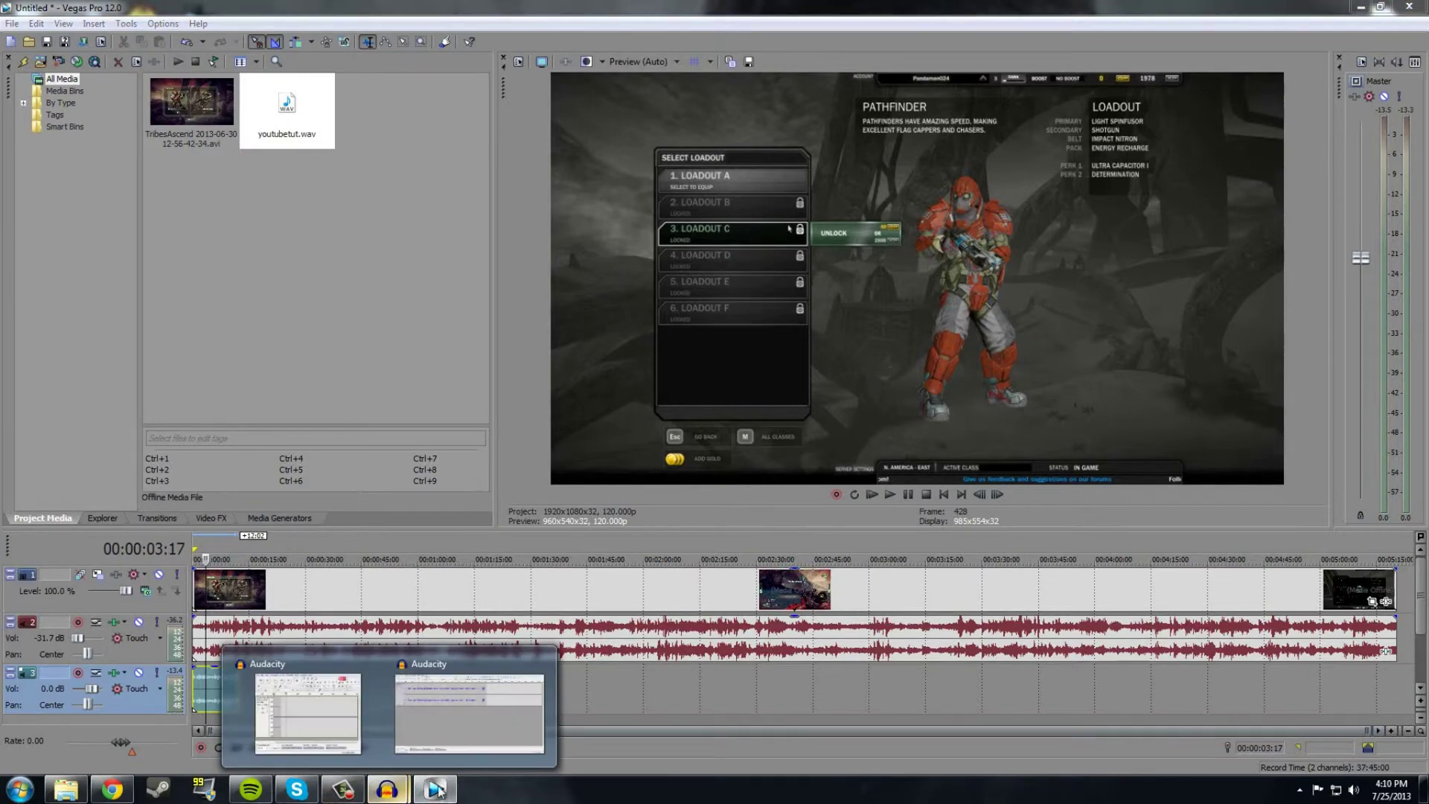
click(485, 717)
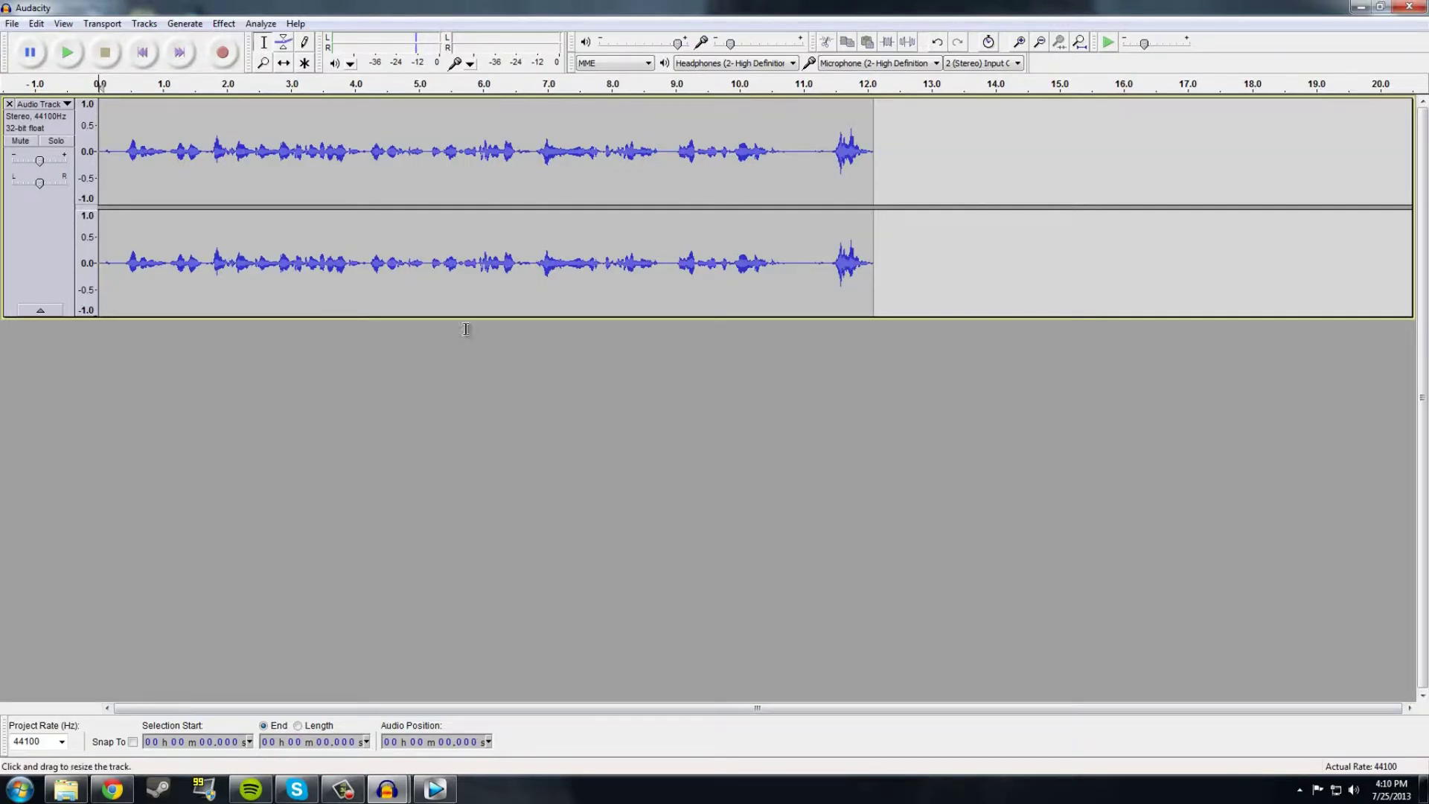
click(1418, 7)
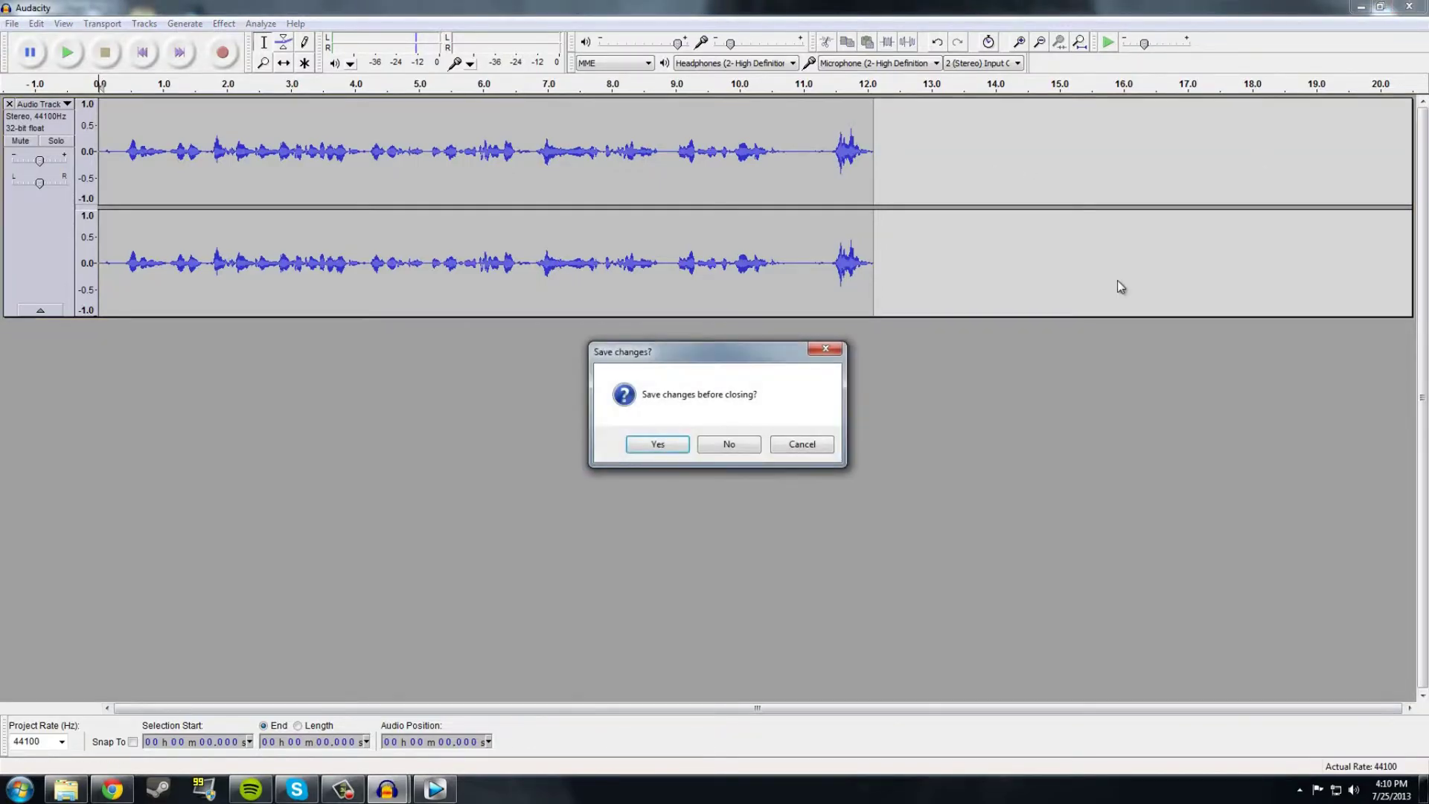
click(747, 445)
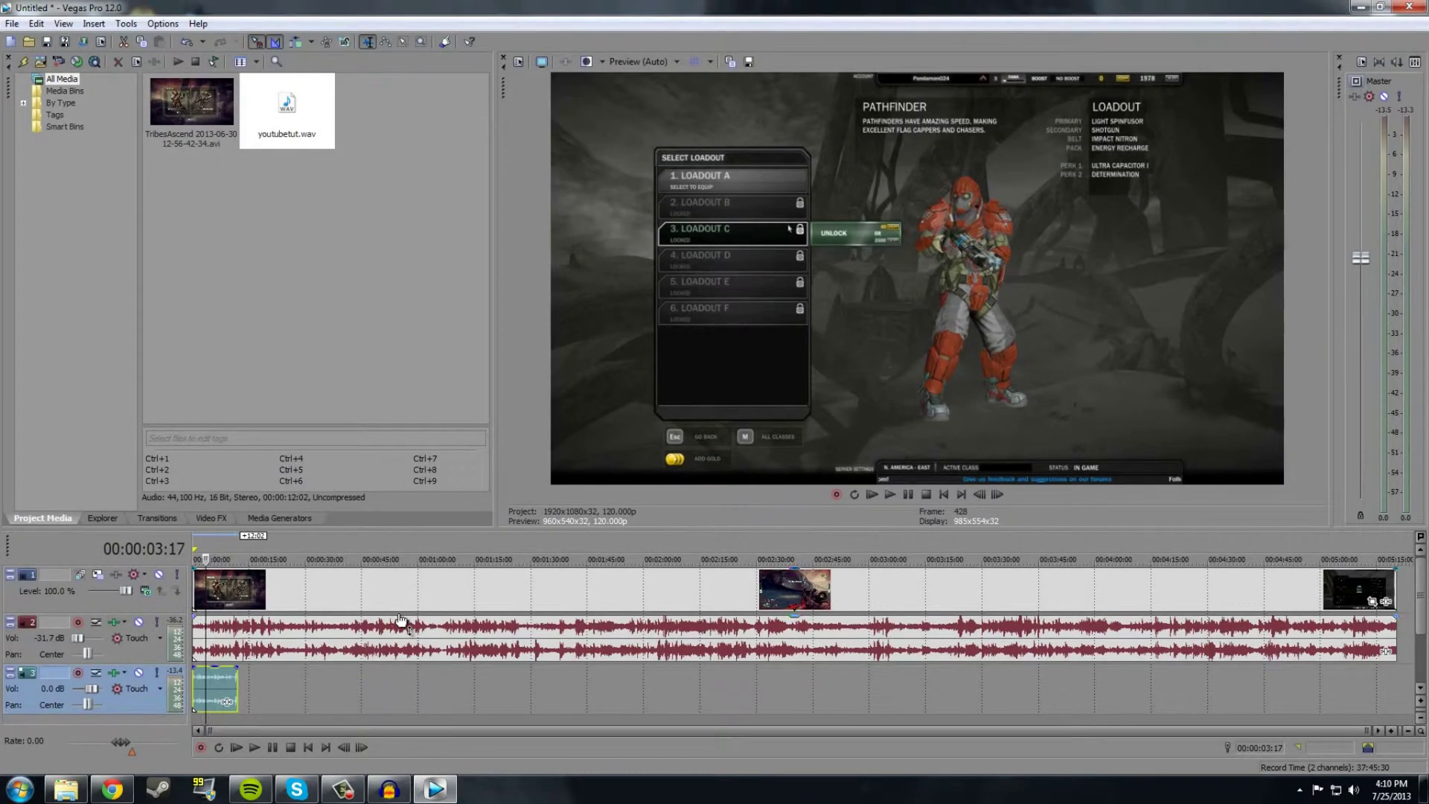
Step: Remove the youtubetut clip from track 3 and arm track 3 for recording
key(Delete)
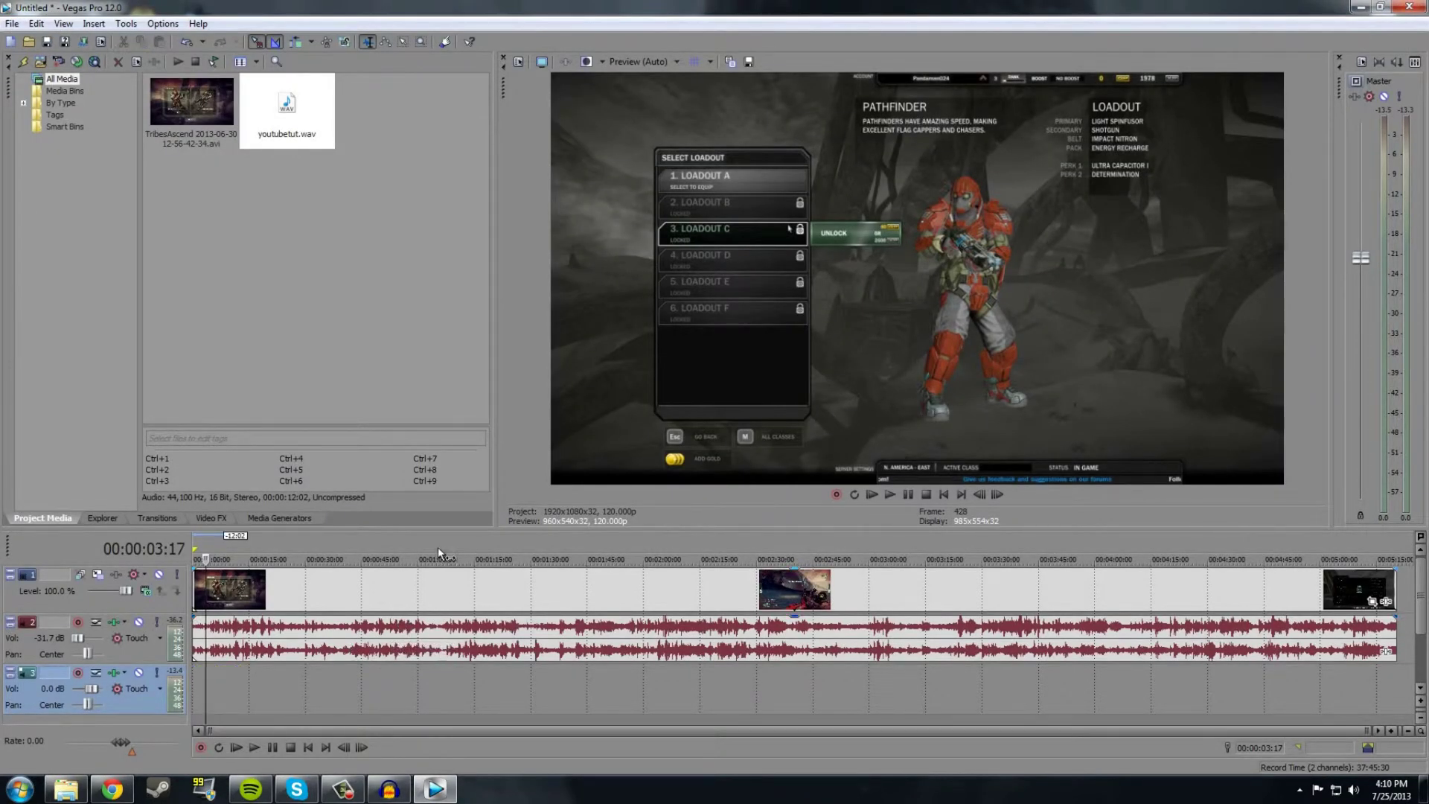
click(192, 672)
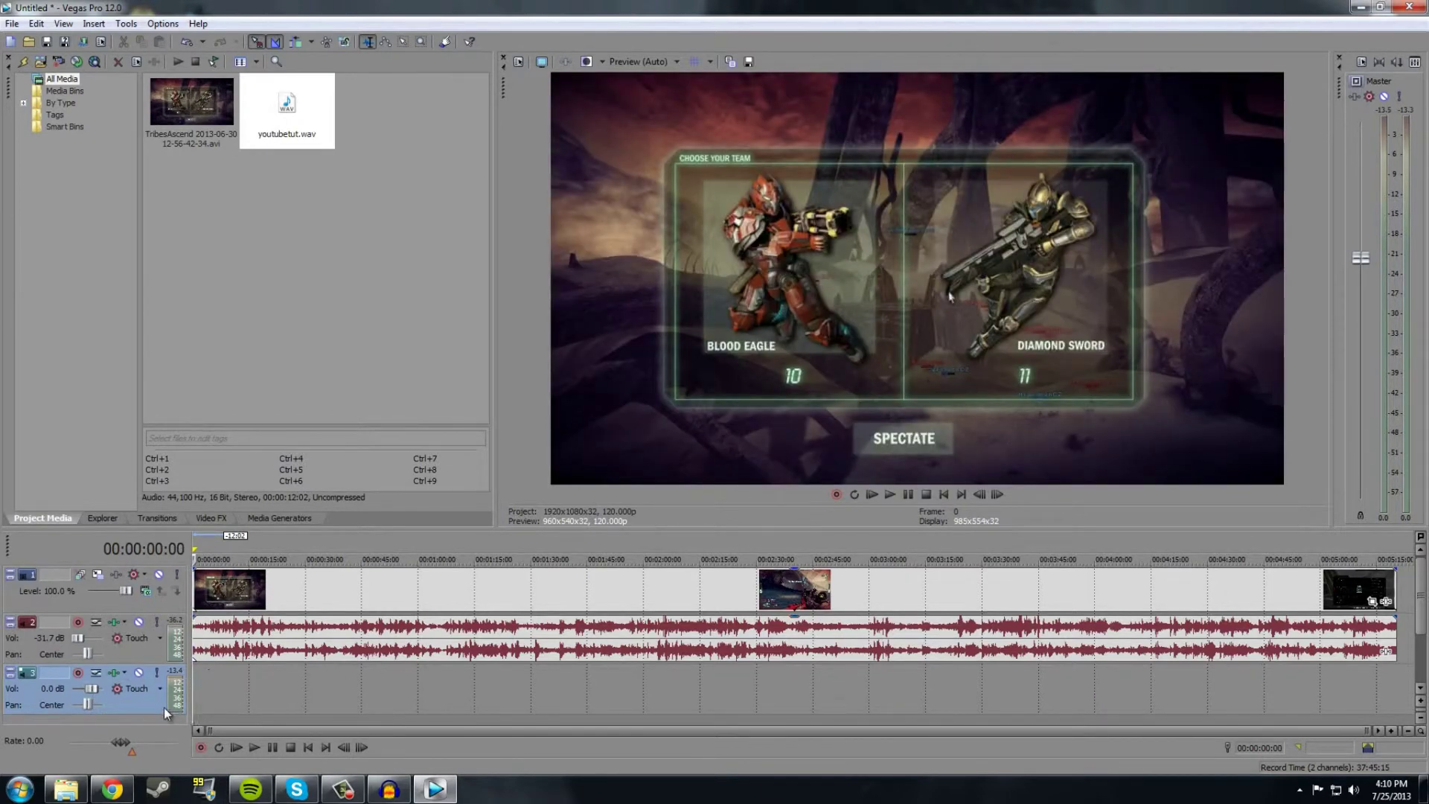
click(78, 672)
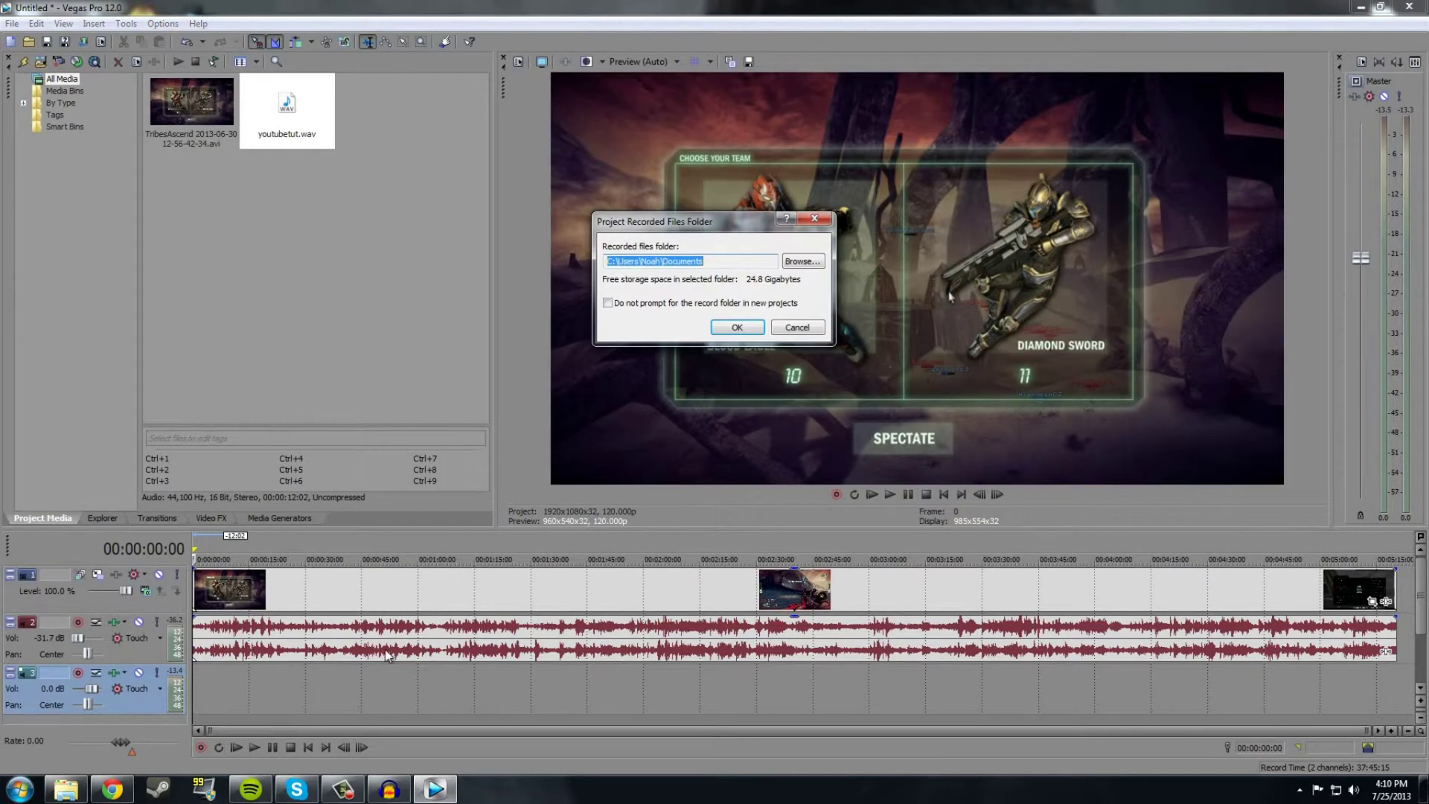
Step: Set the recorded files folder to D:\Fraps\Comentarys
click(796, 262)
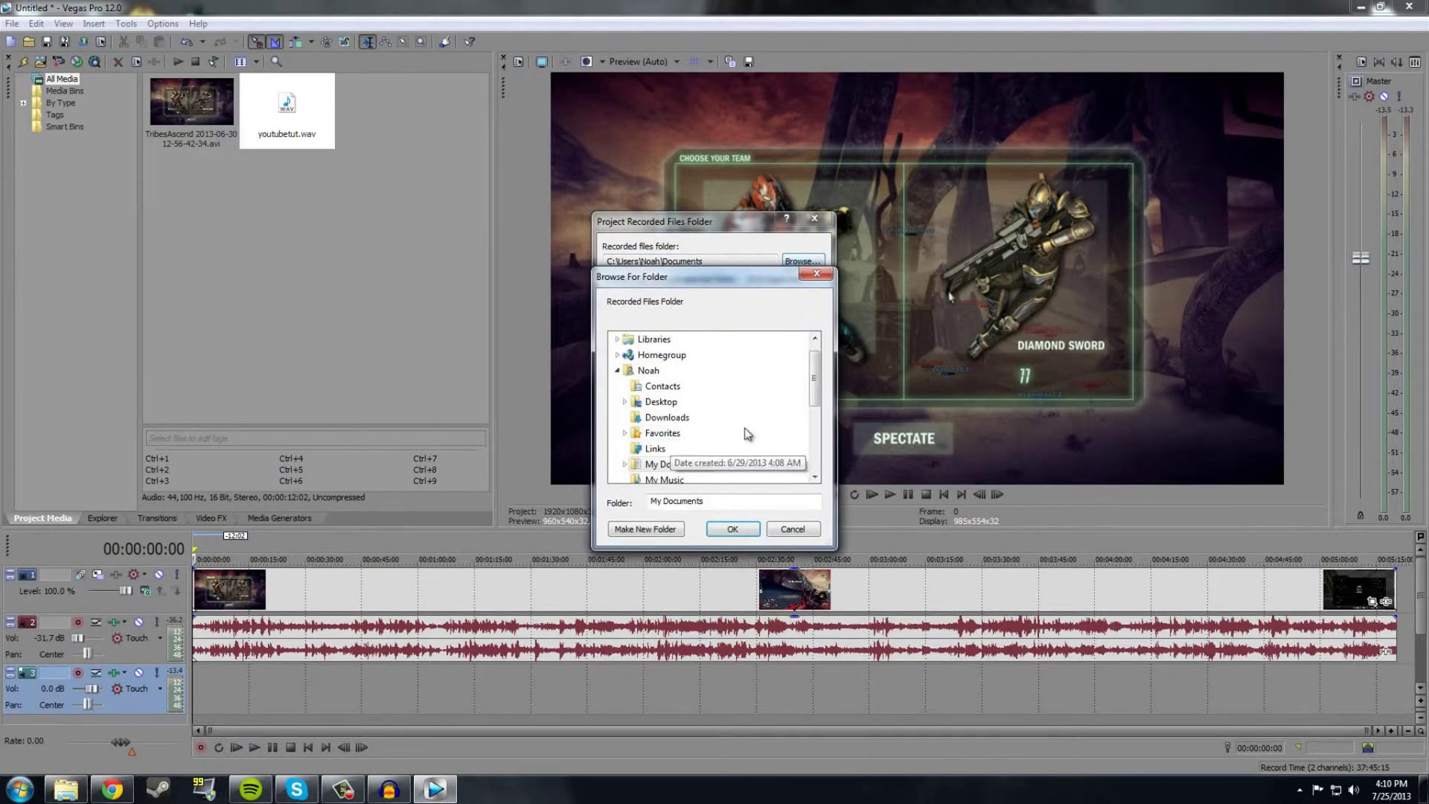
scroll(808, 422, down, 2)
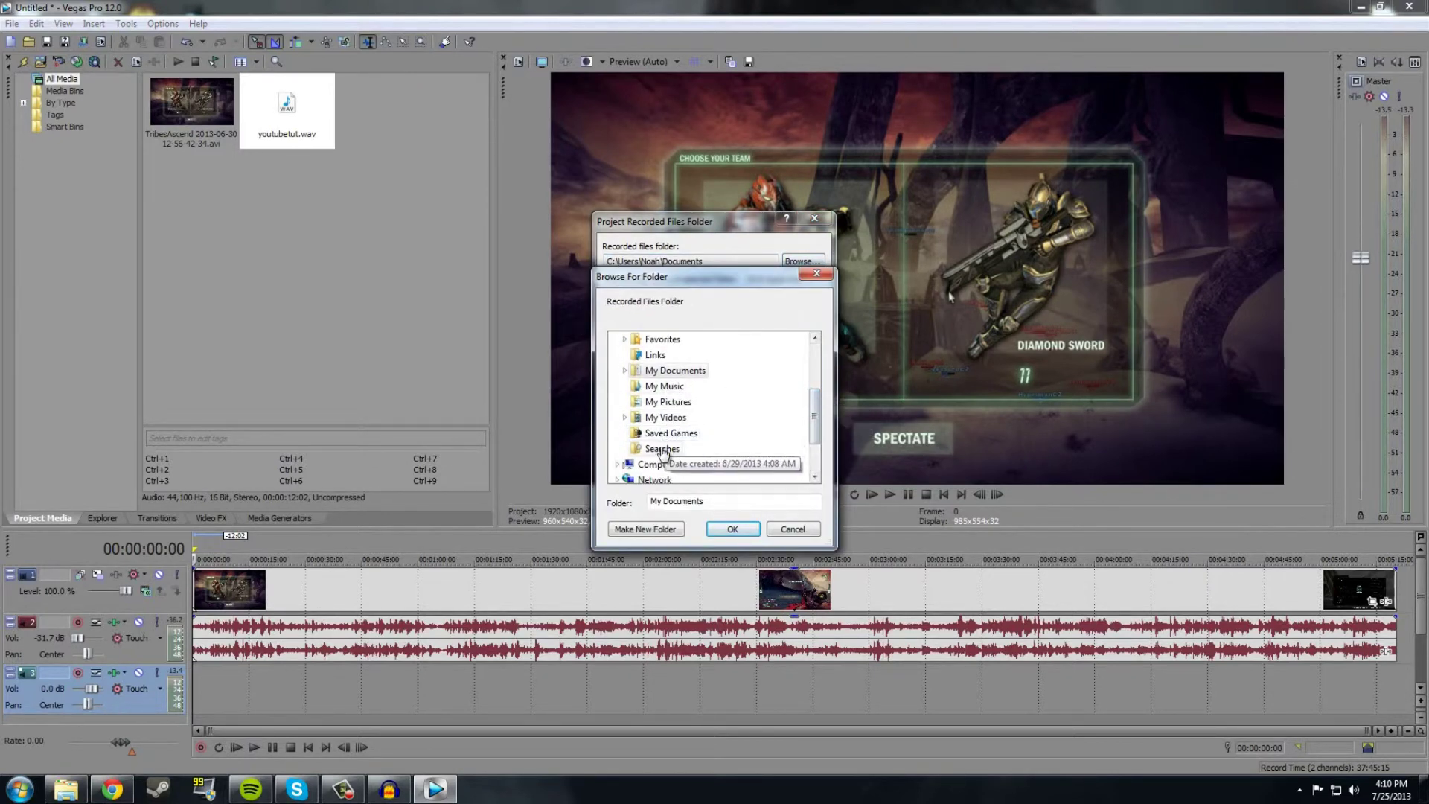
click(617, 466)
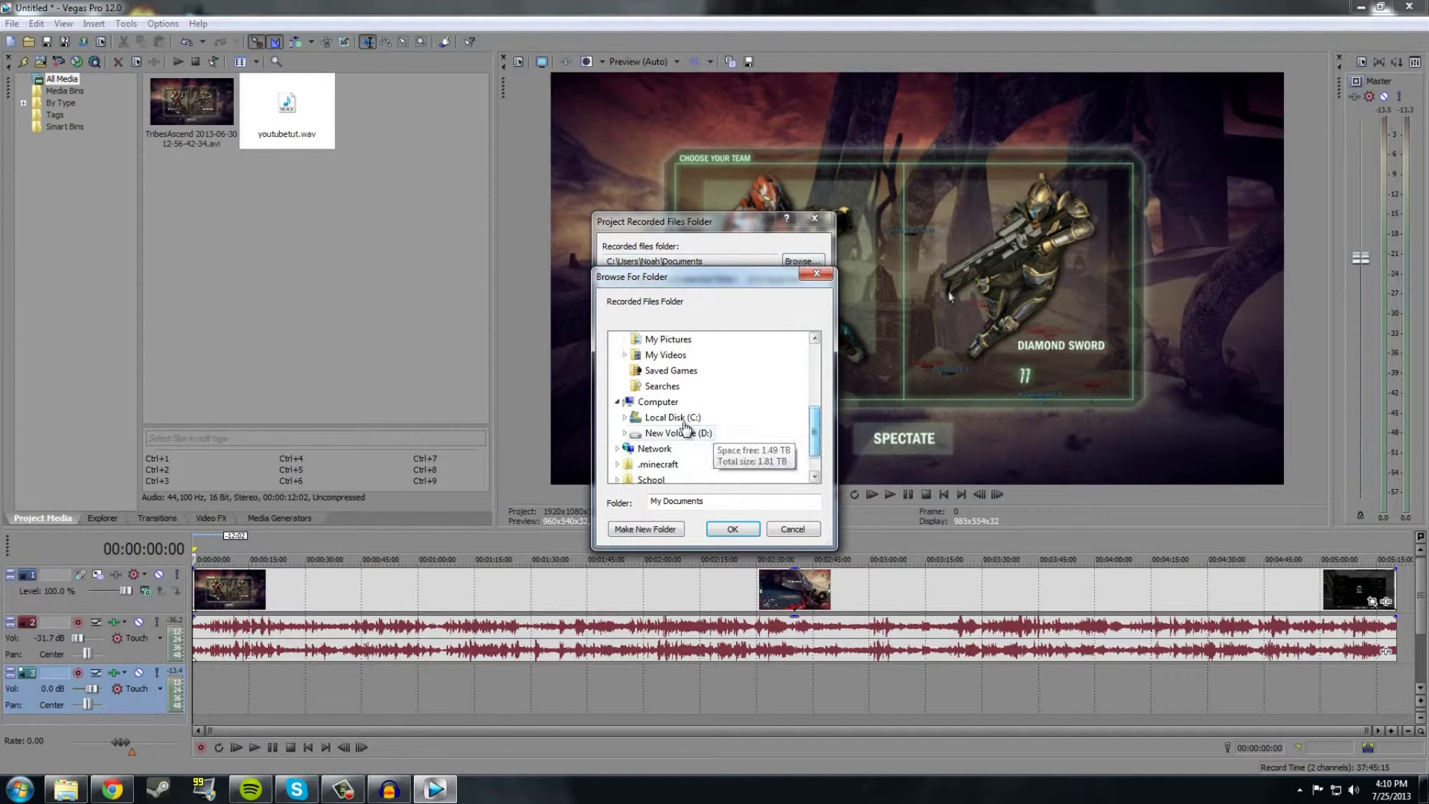
double_click(674, 464)
scroll(815, 427, down, 2)
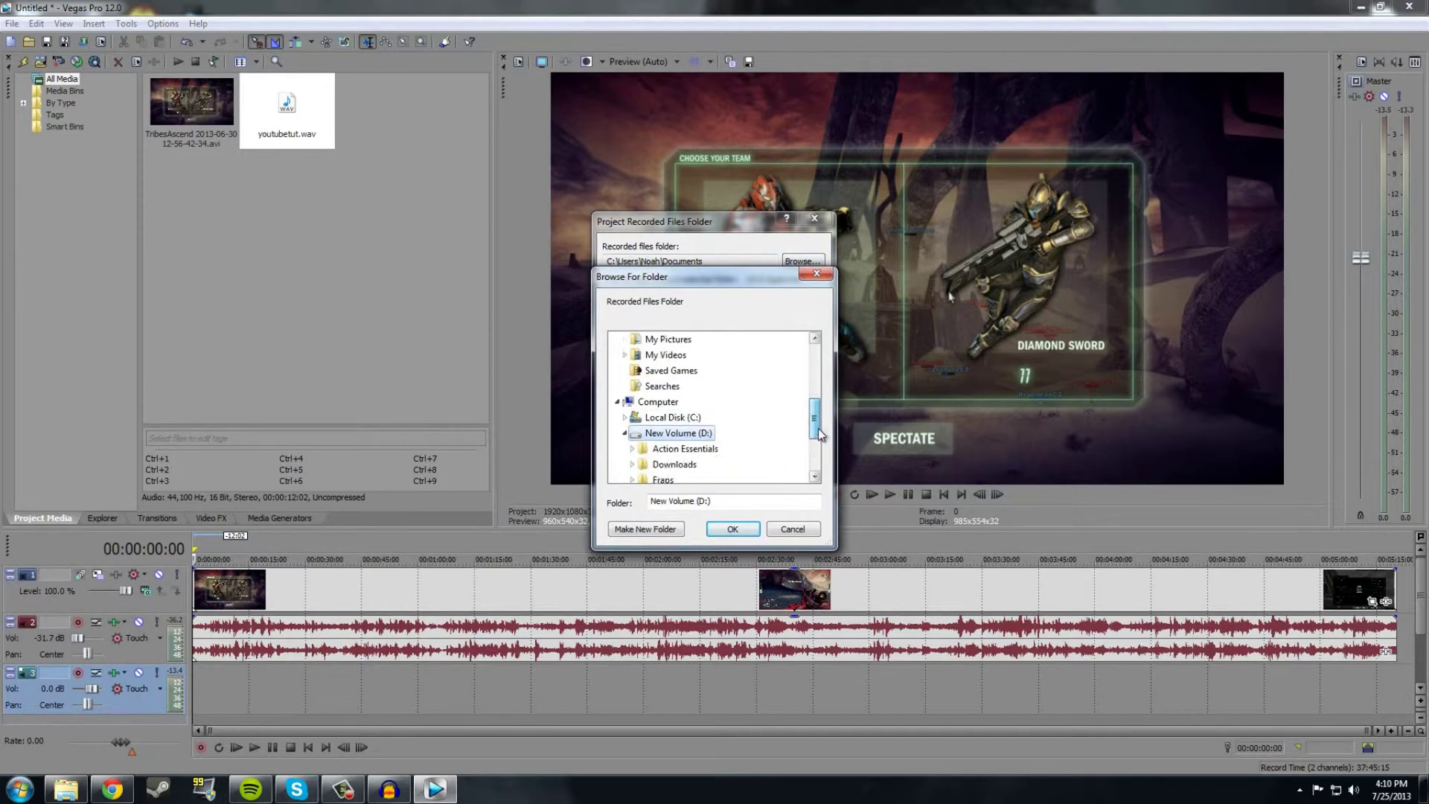
click(674, 464)
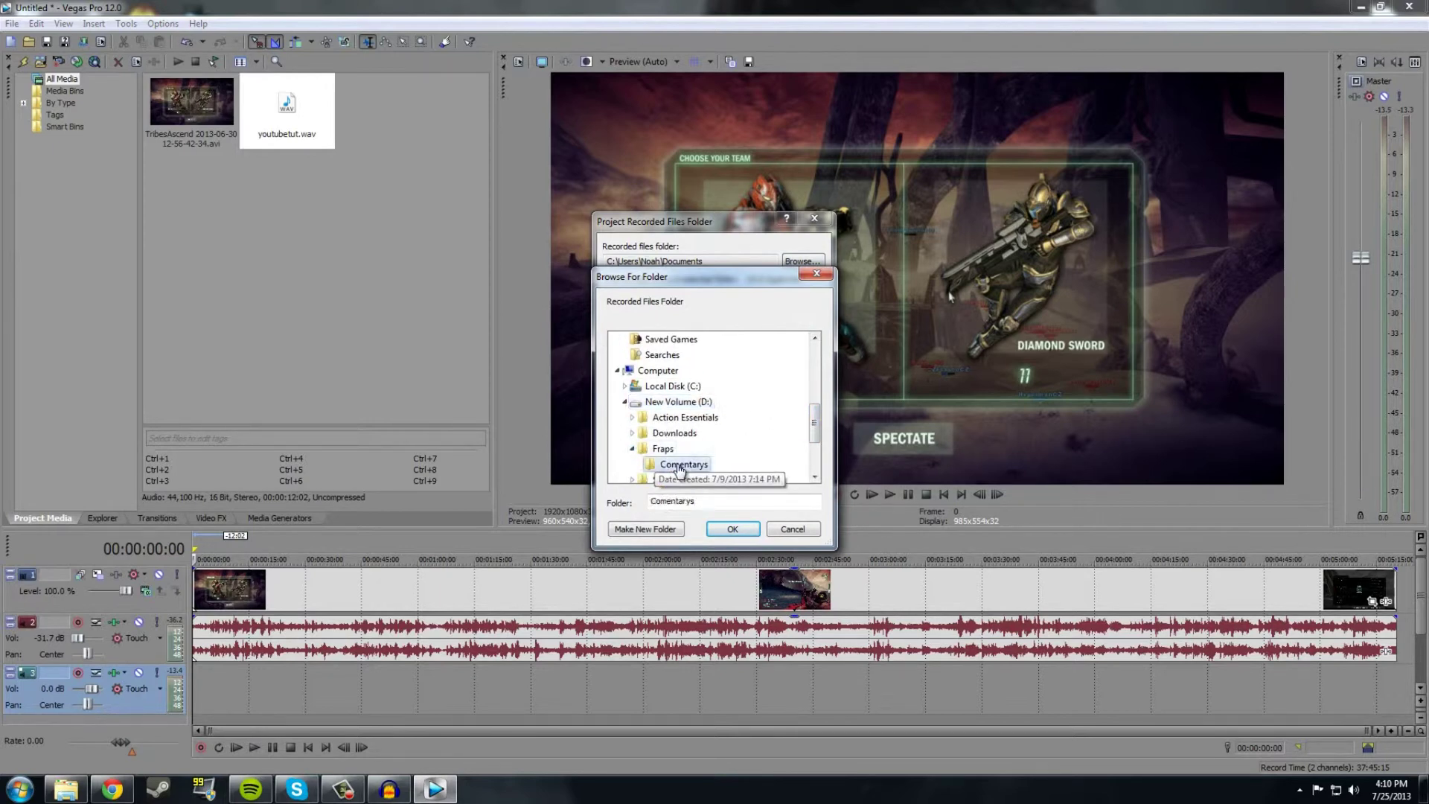
click(732, 528)
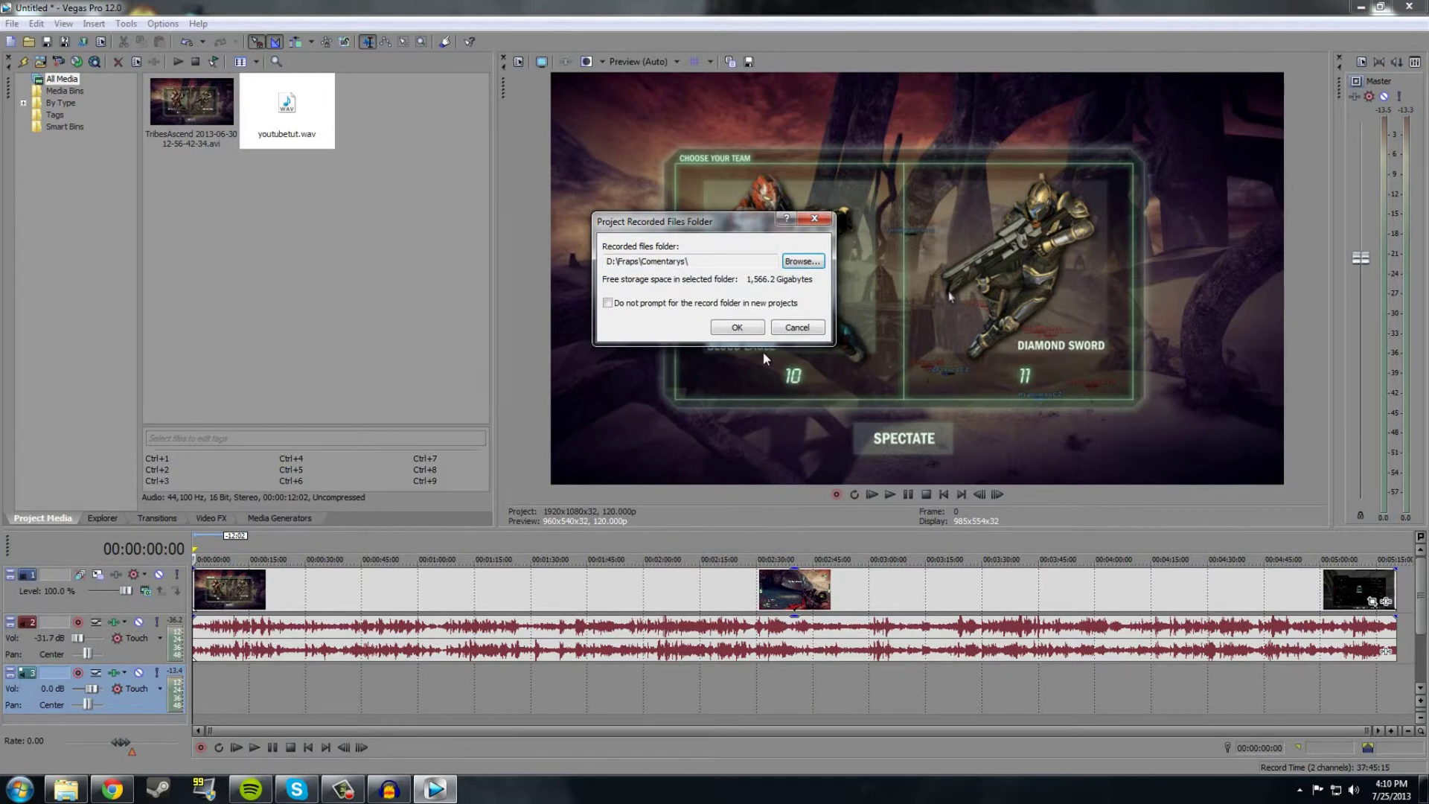
click(737, 328)
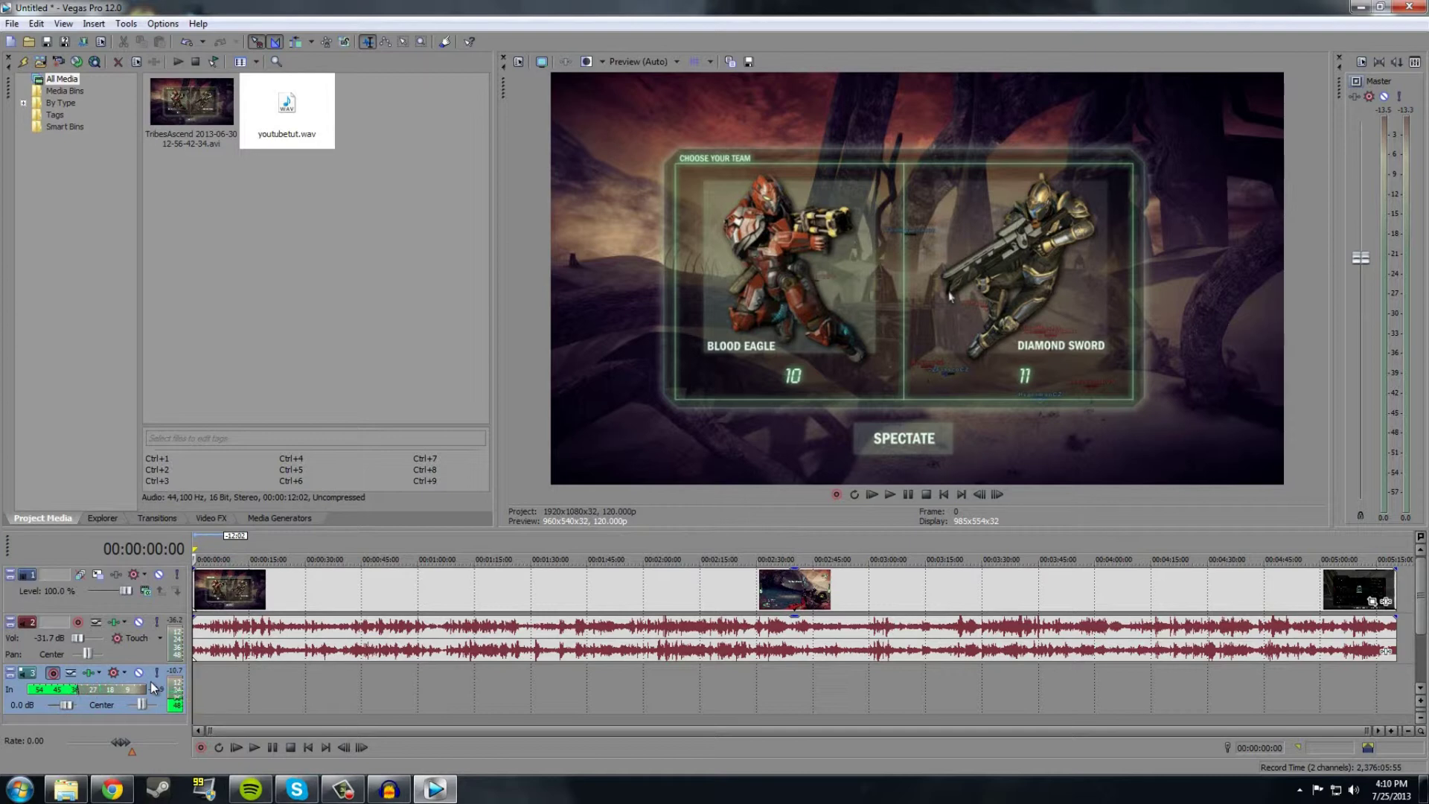
Step: Record a roughly 12-second take, Track 3 - 2.wav, onto the third track and confirm with Done
click(204, 749)
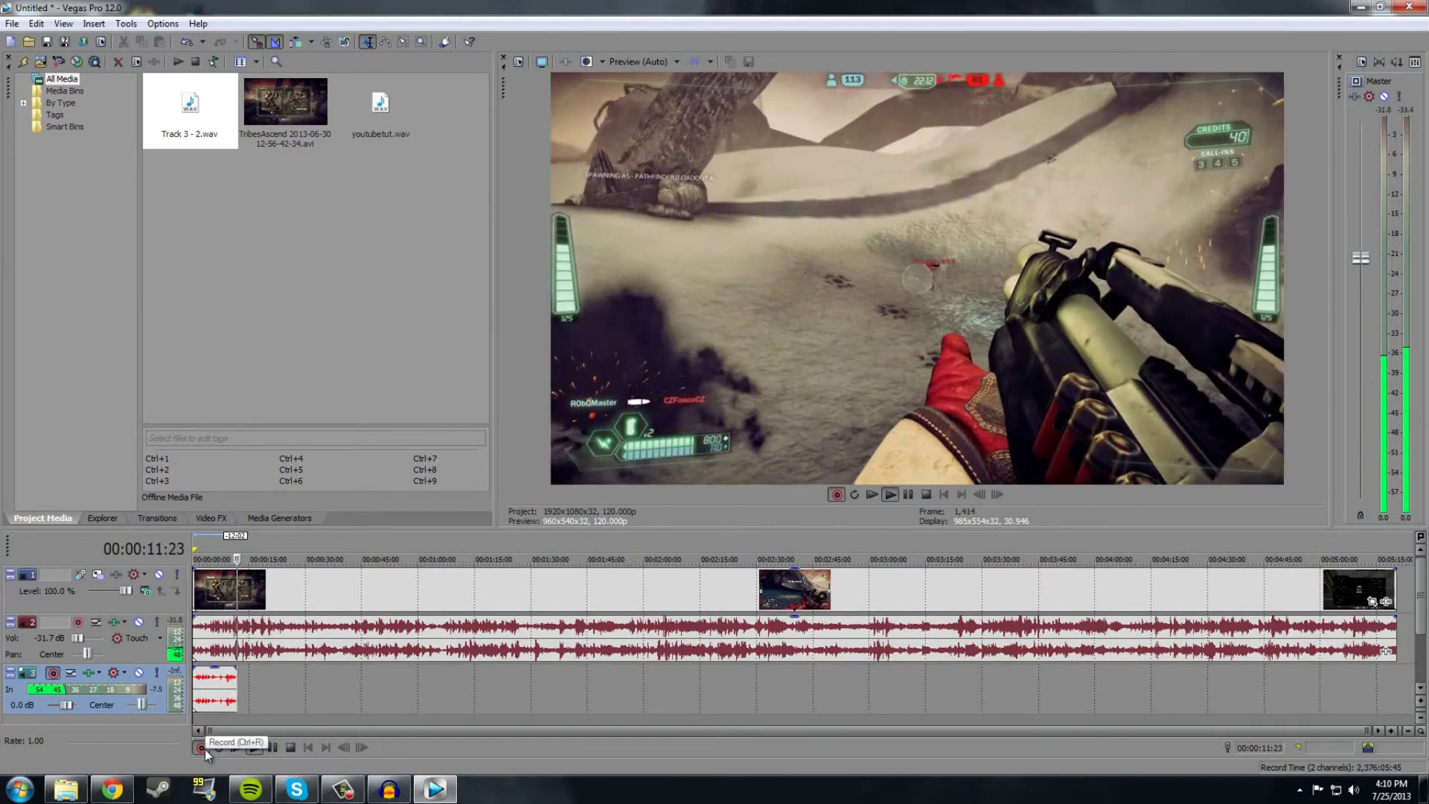
click(202, 748)
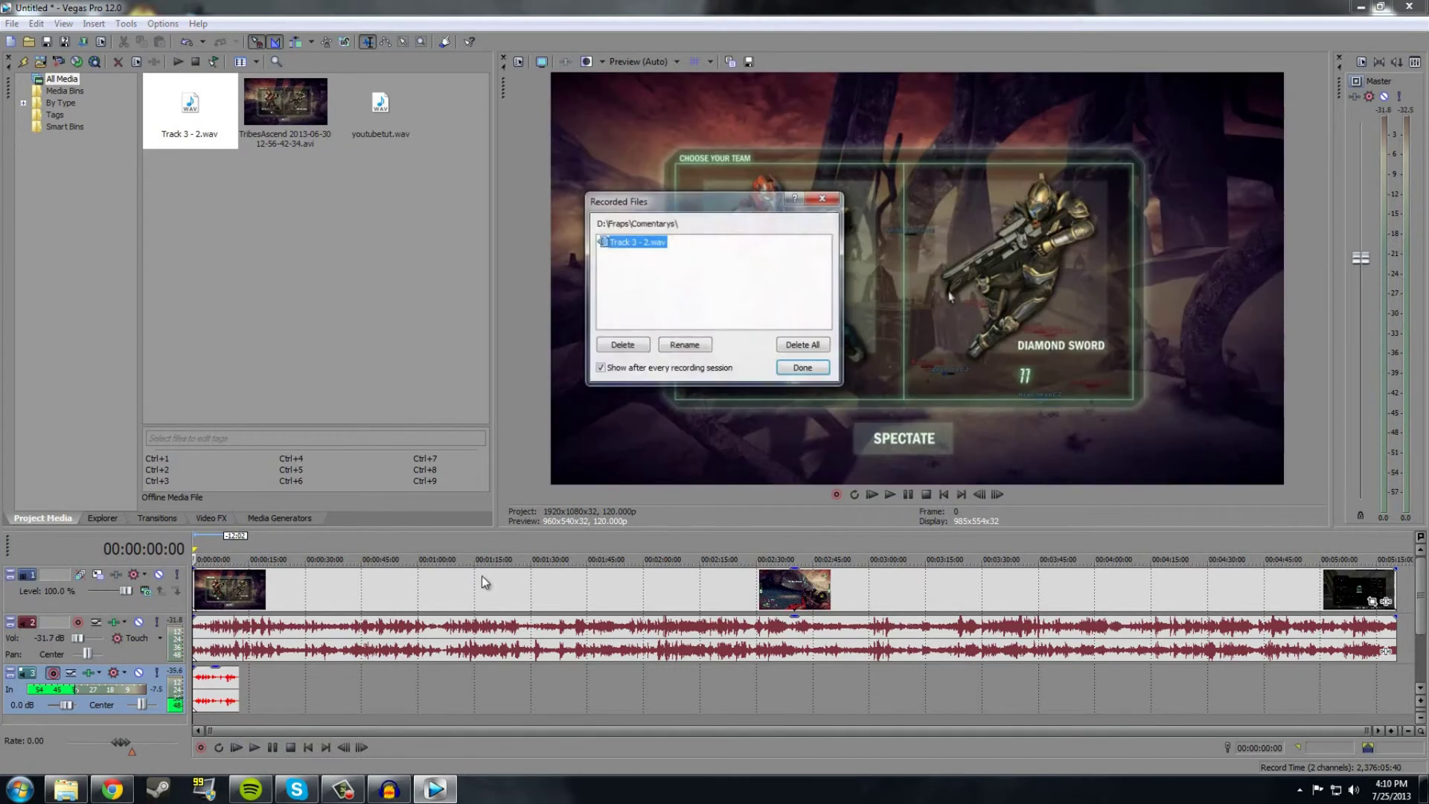
click(816, 368)
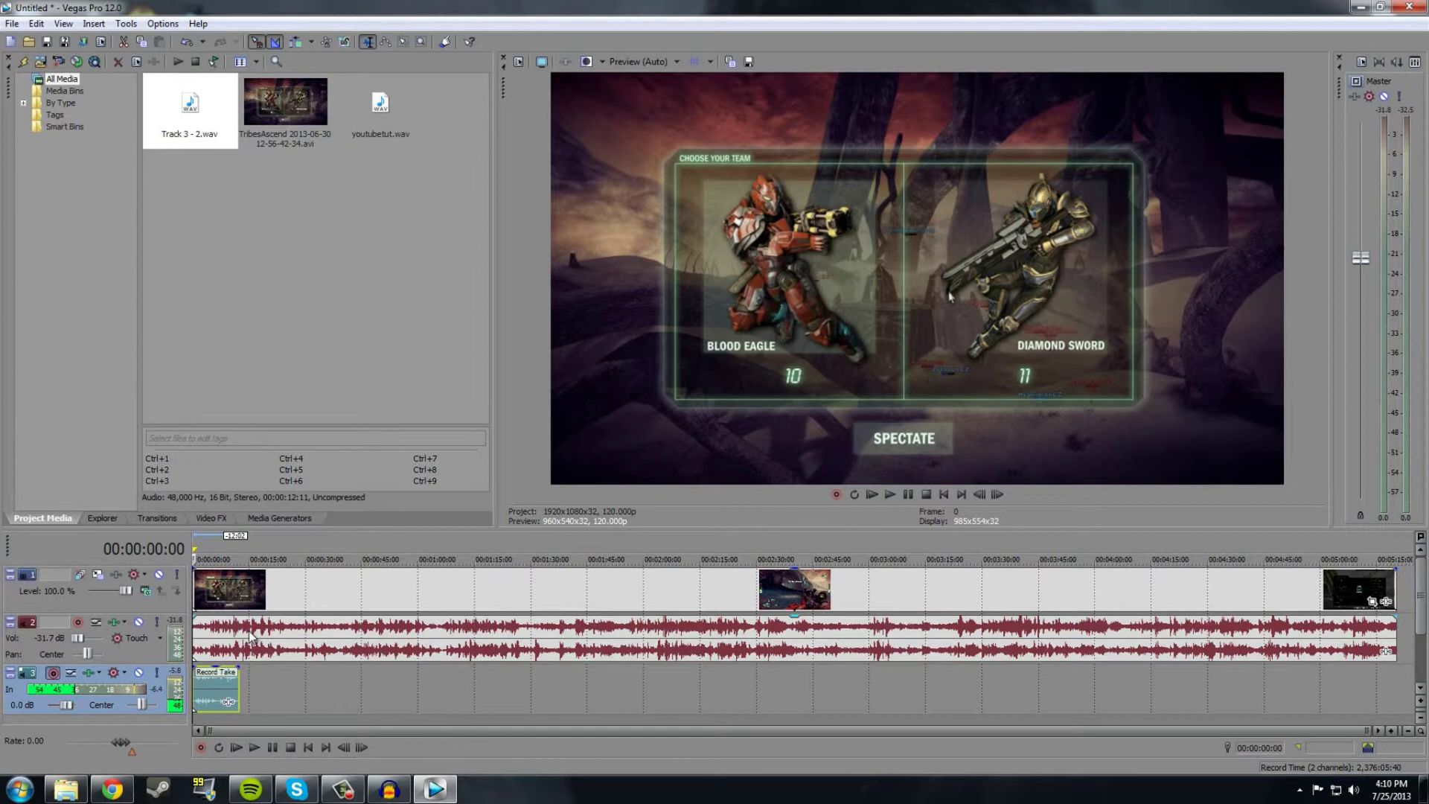
Step: Delete the recorded take from track 3, undoing an accidental deletion of the gameplay events
click(248, 636)
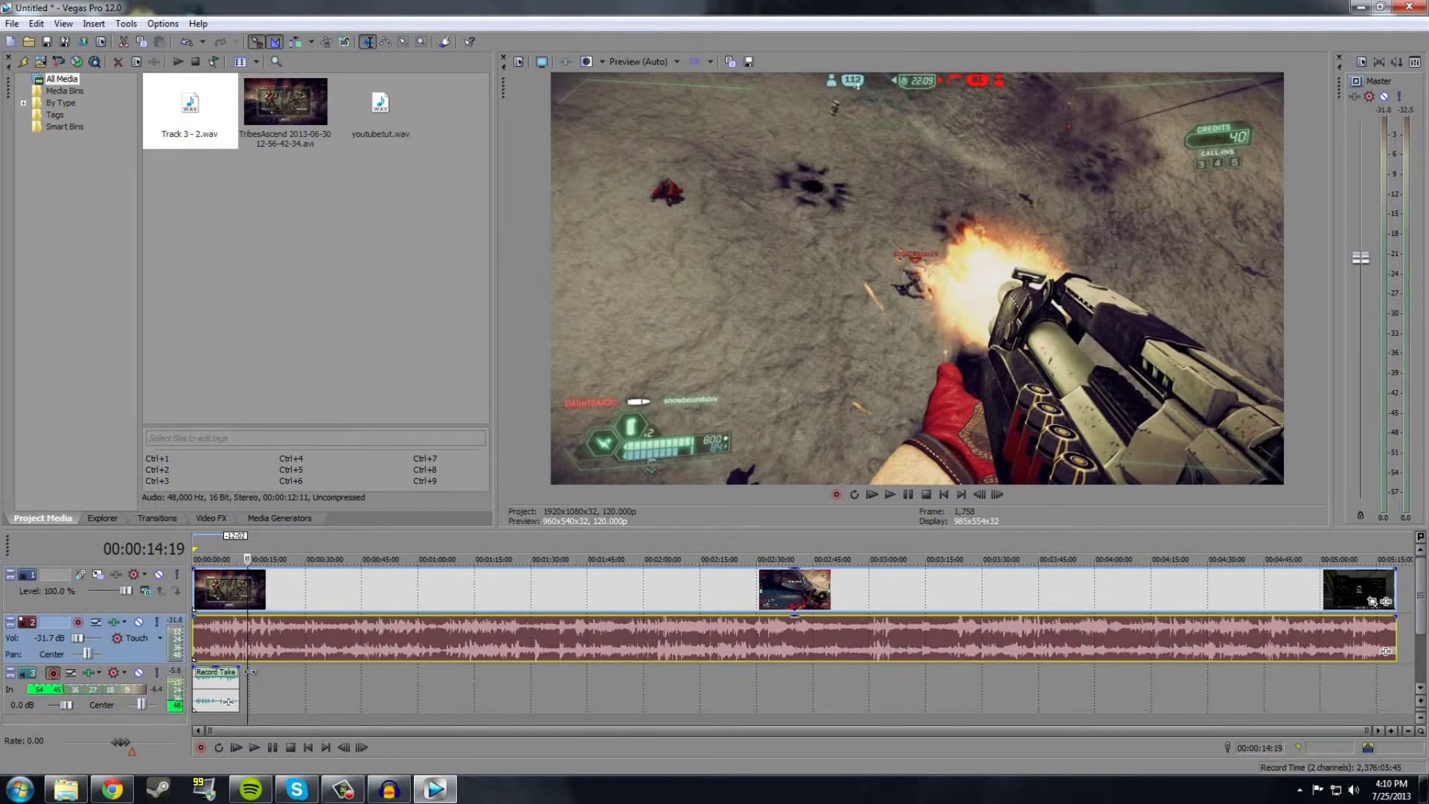
key(Home)
click(122, 705)
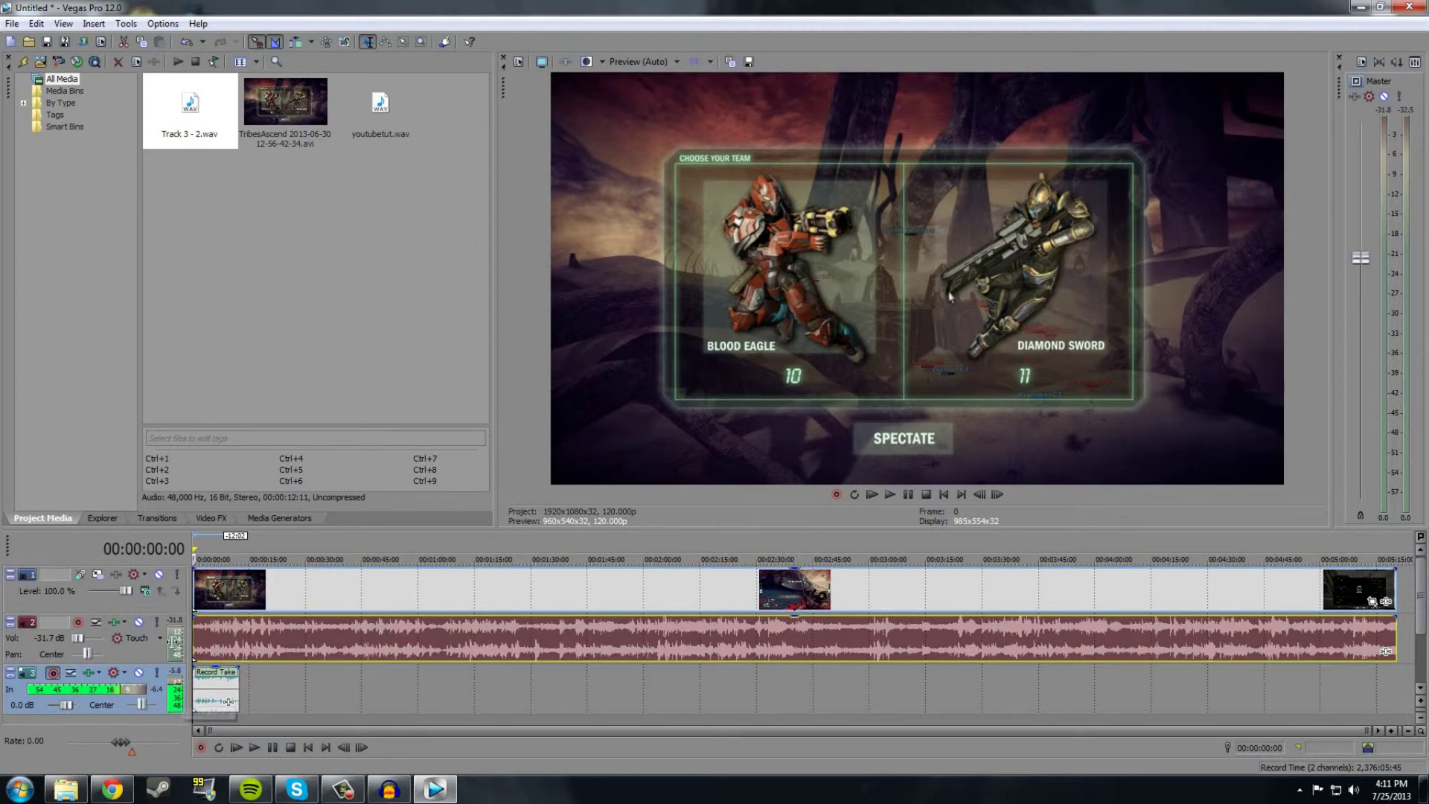
key(Delete)
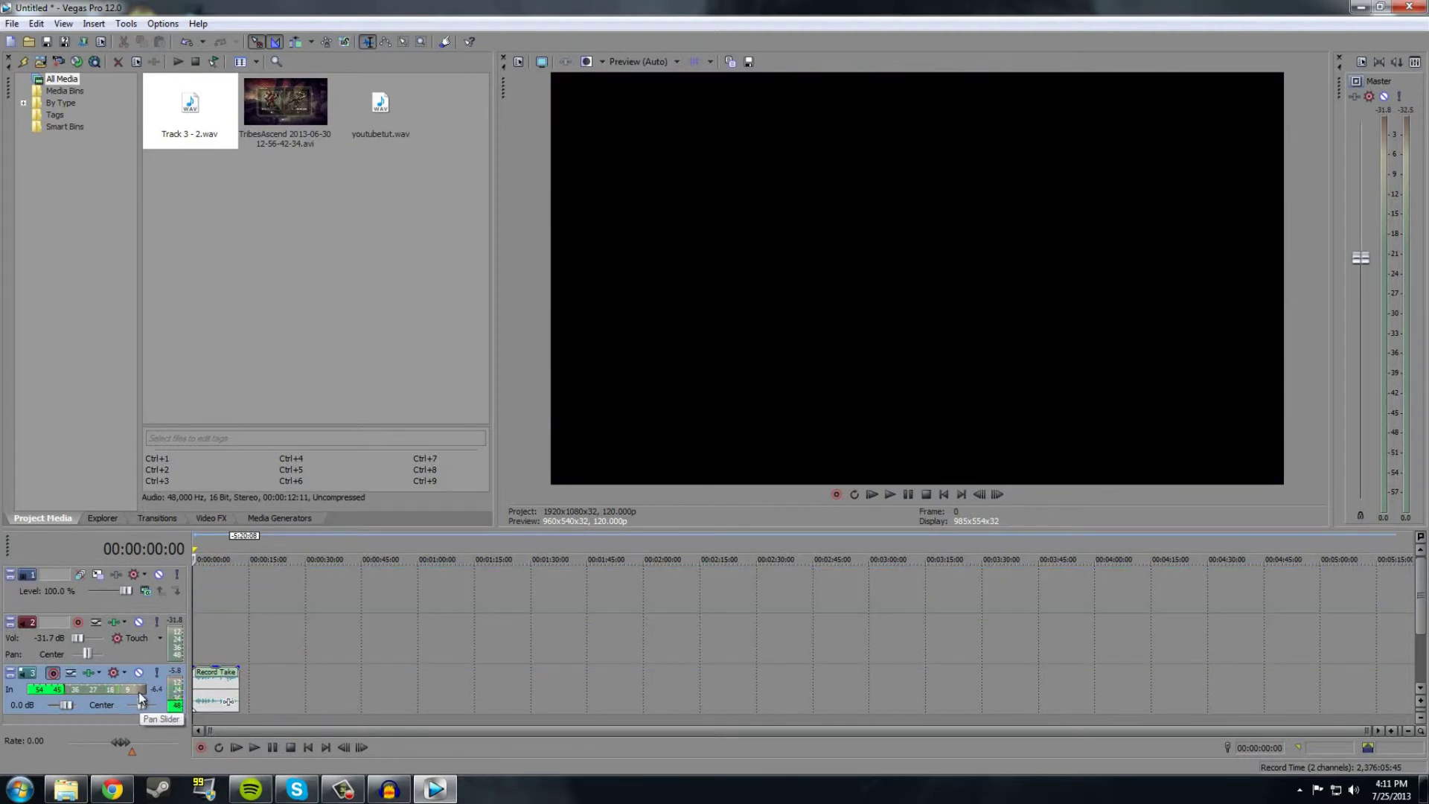
key(ctrl+z)
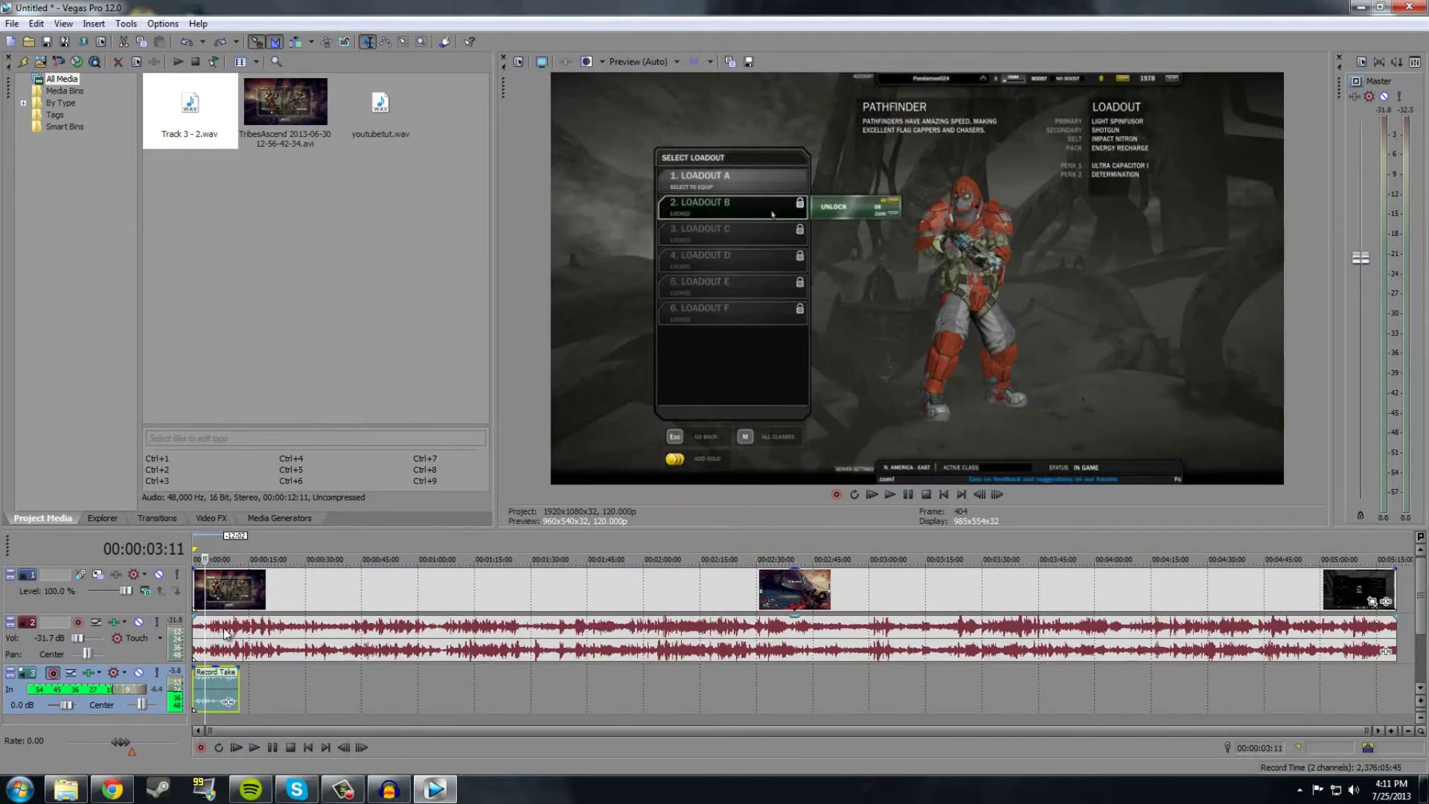
key(Delete)
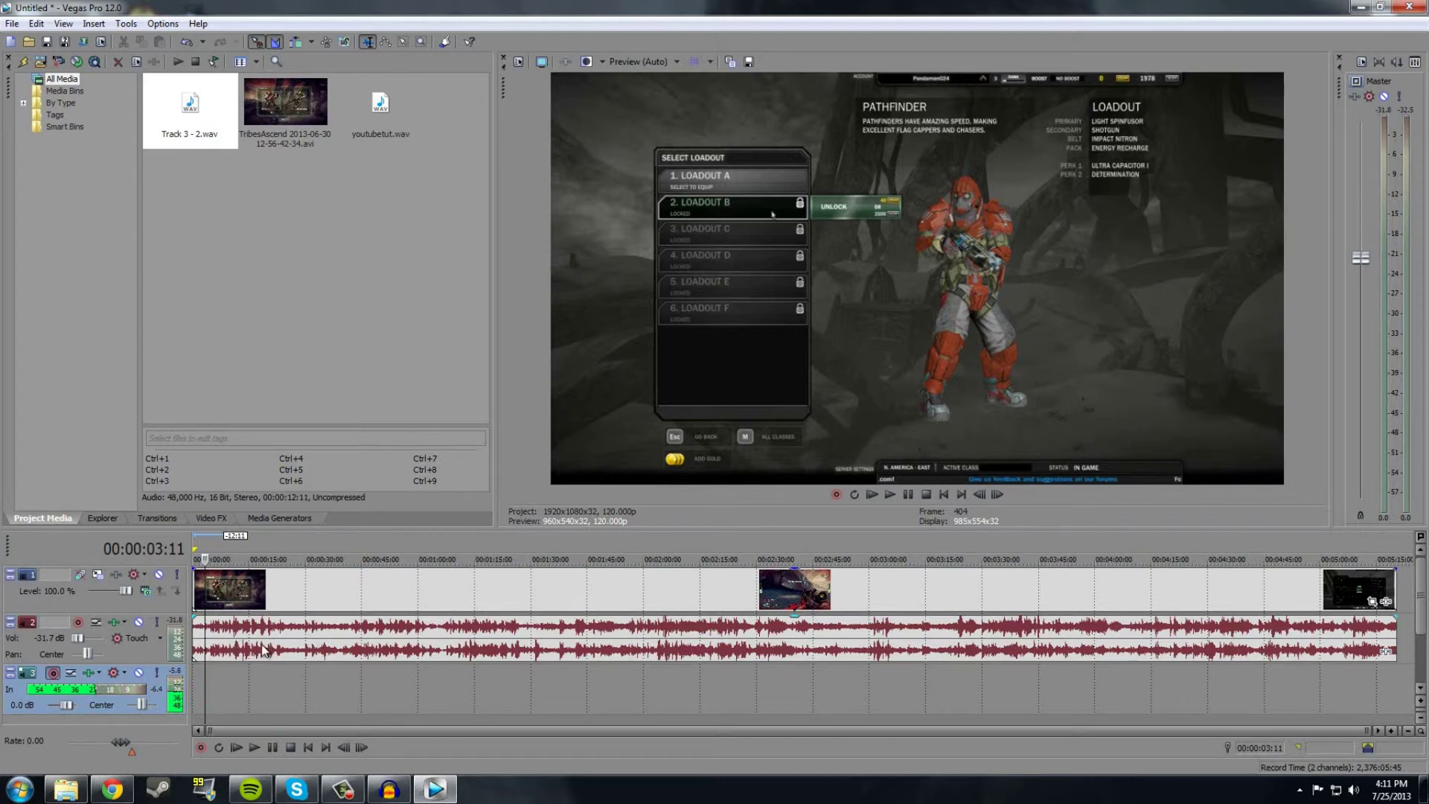
Step: Select the track 2 gameplay audio event, move the cursor to about 24 seconds, and open its context menu
click(251, 633)
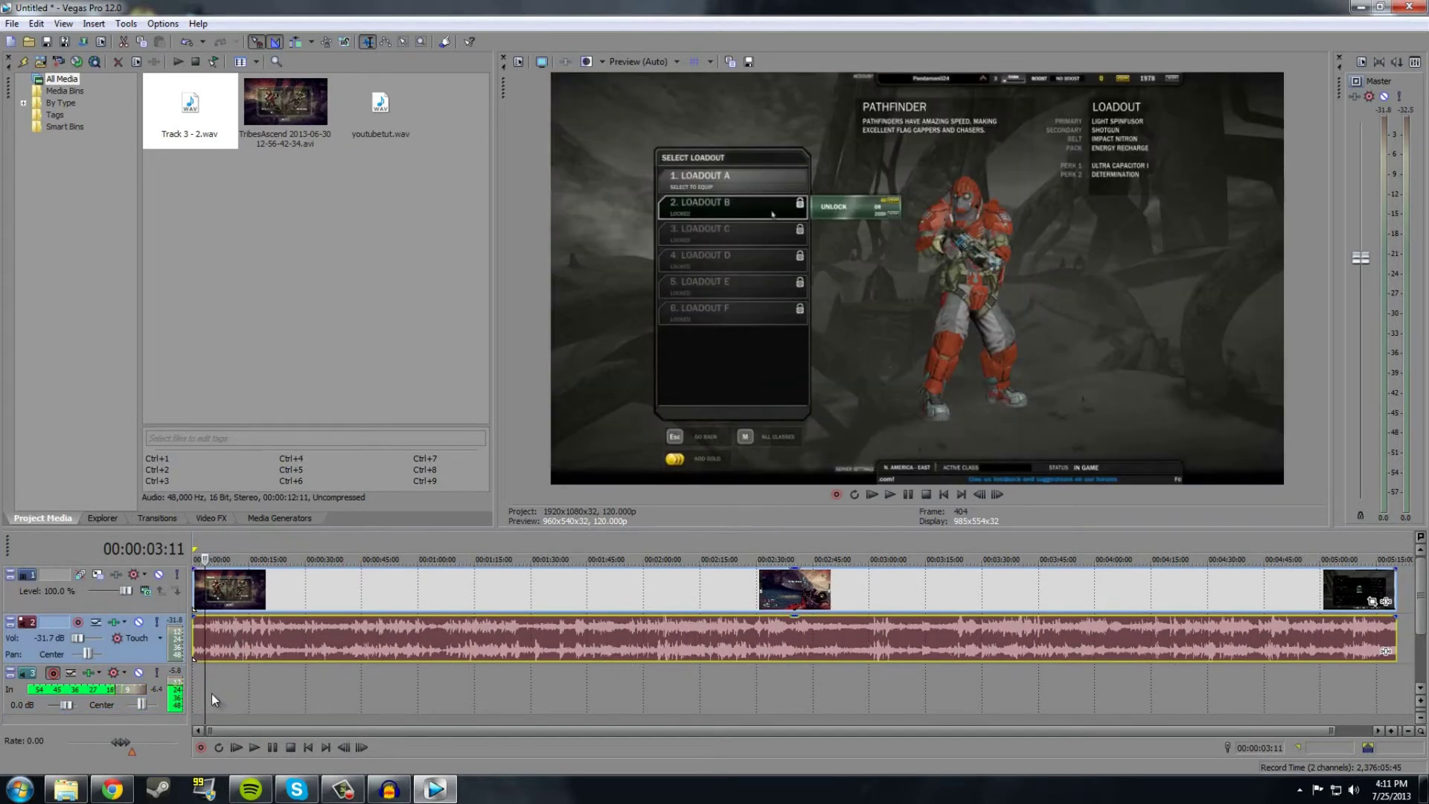
drag(204, 690, 286, 690)
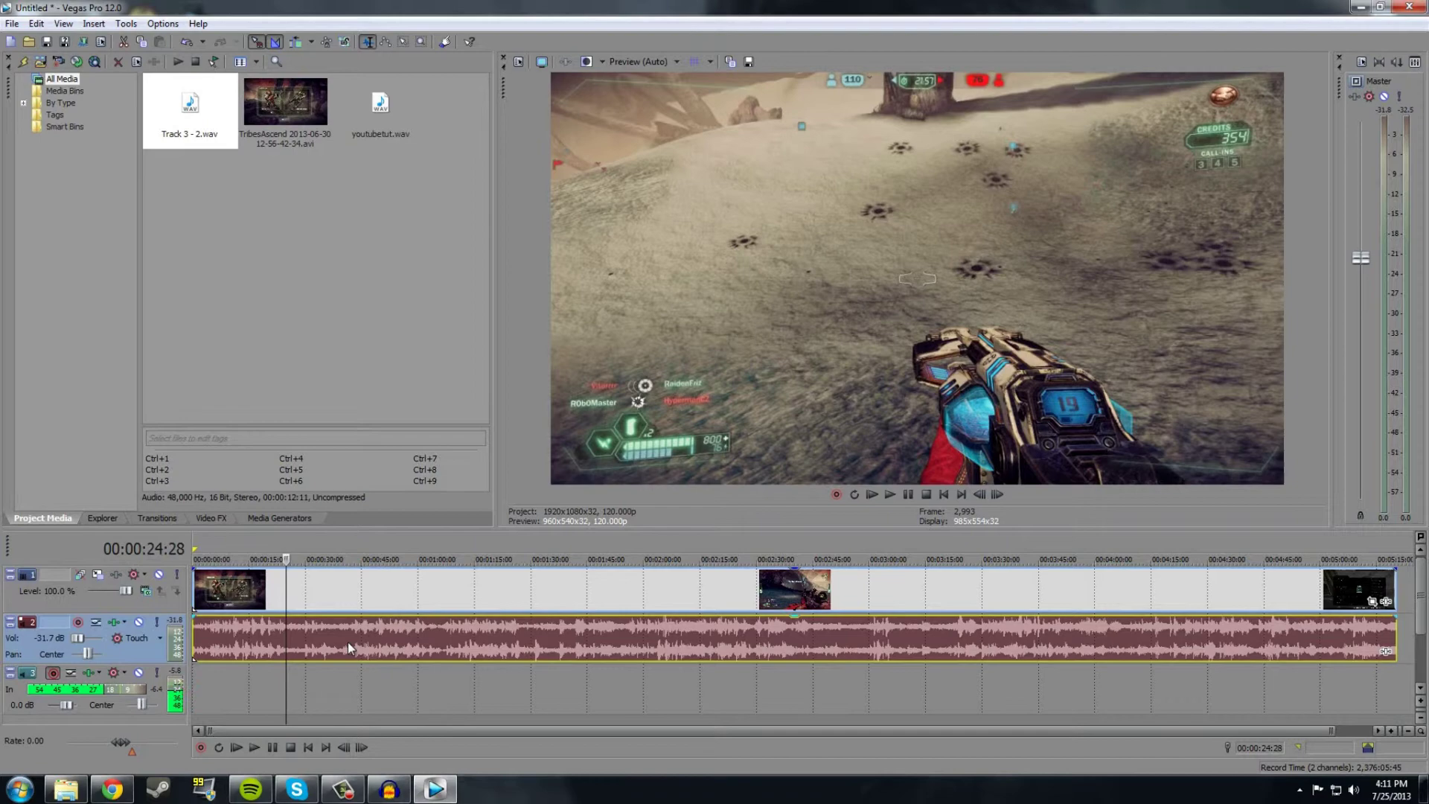
drag(347, 642, 319, 652)
right_click(296, 644)
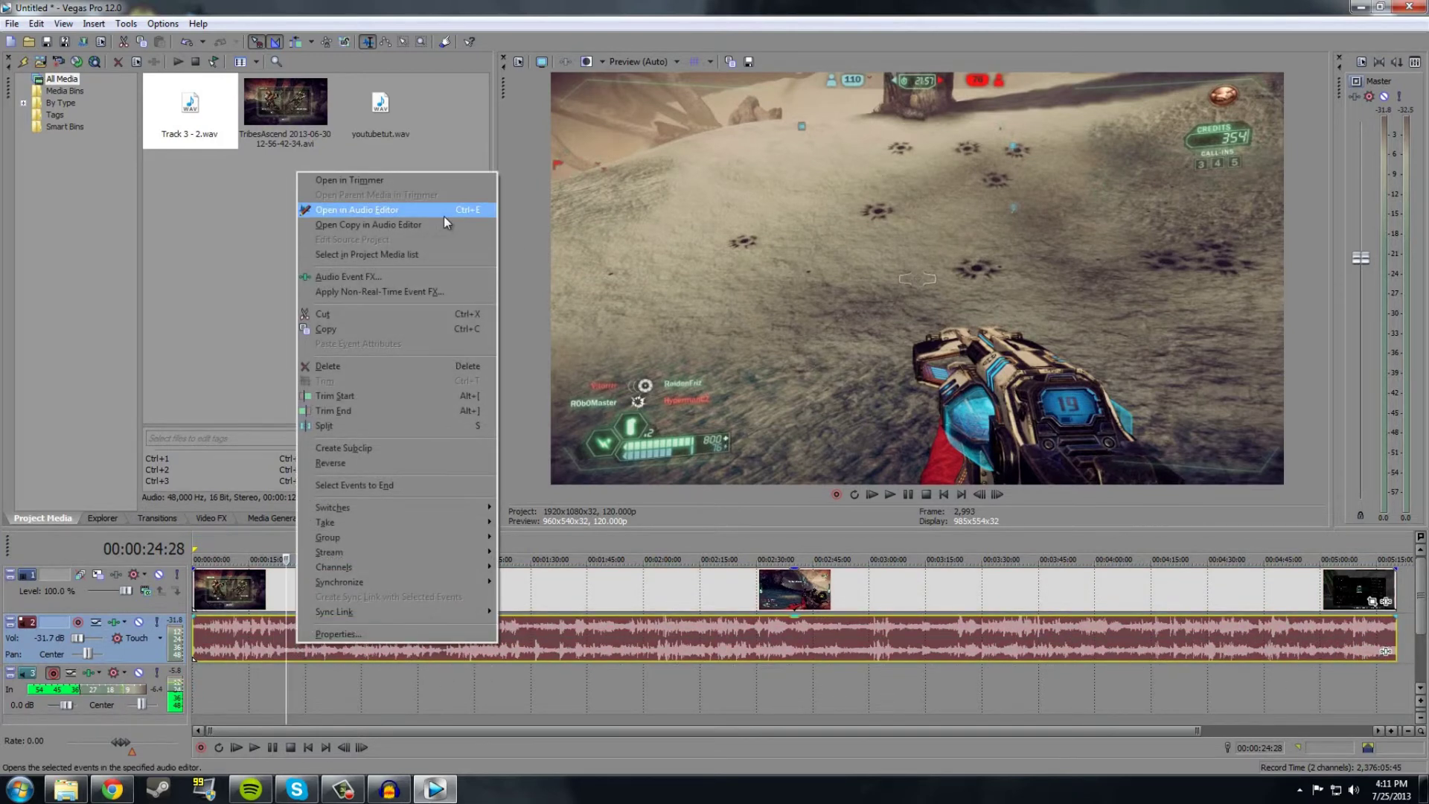
Step: Open a copy of the TribesAscend gameplay audio in Audacity, accept the import warning, and play it briefly
click(377, 227)
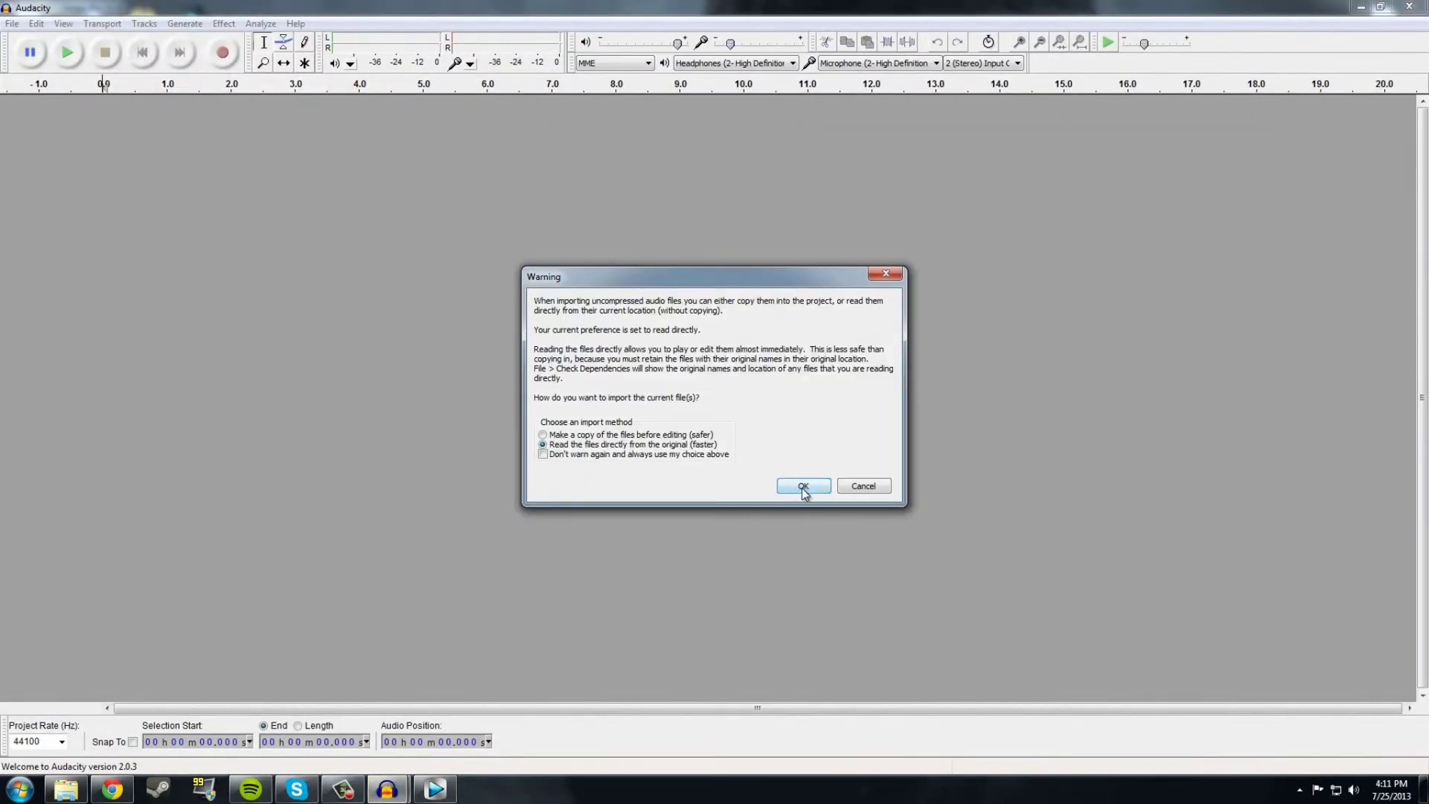
click(803, 487)
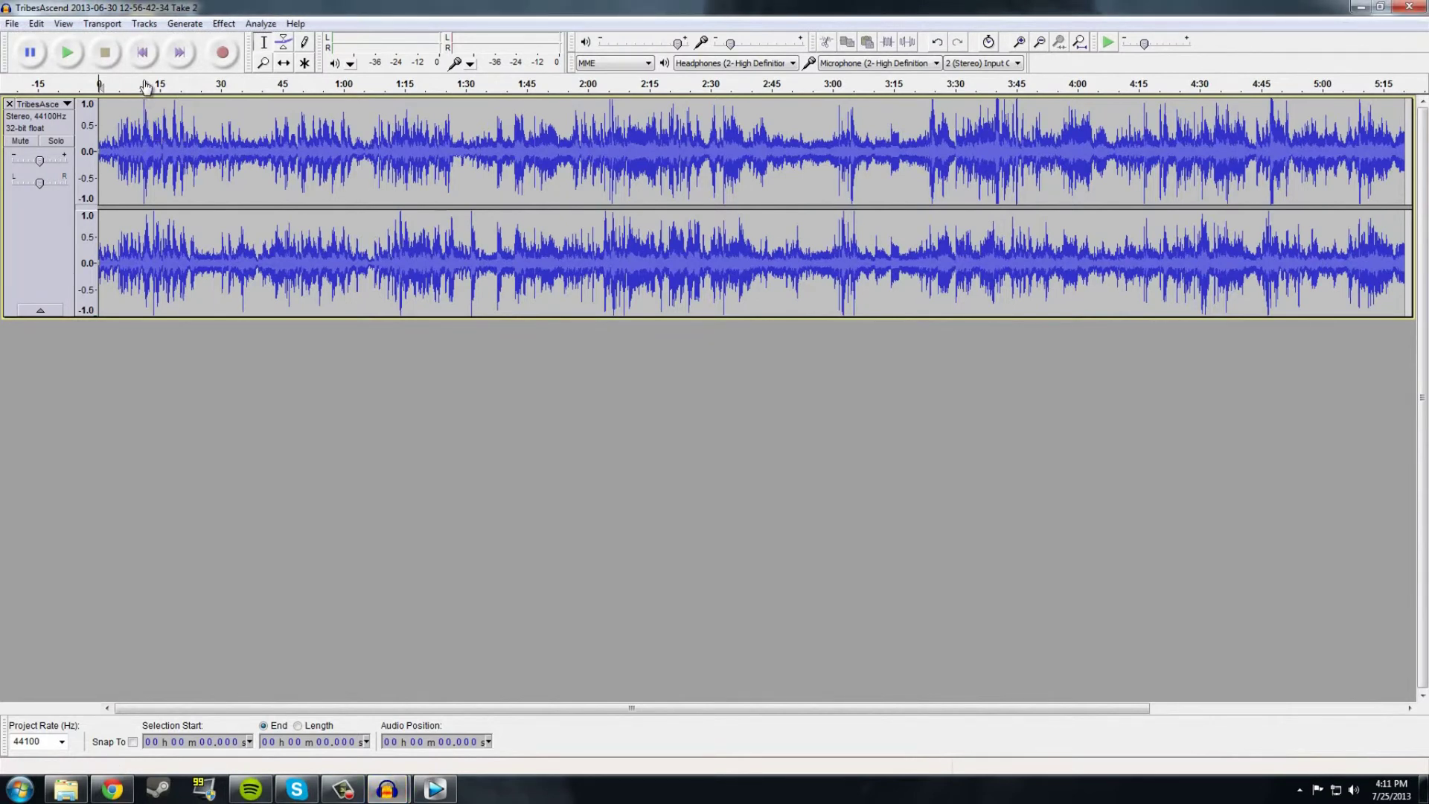
click(73, 54)
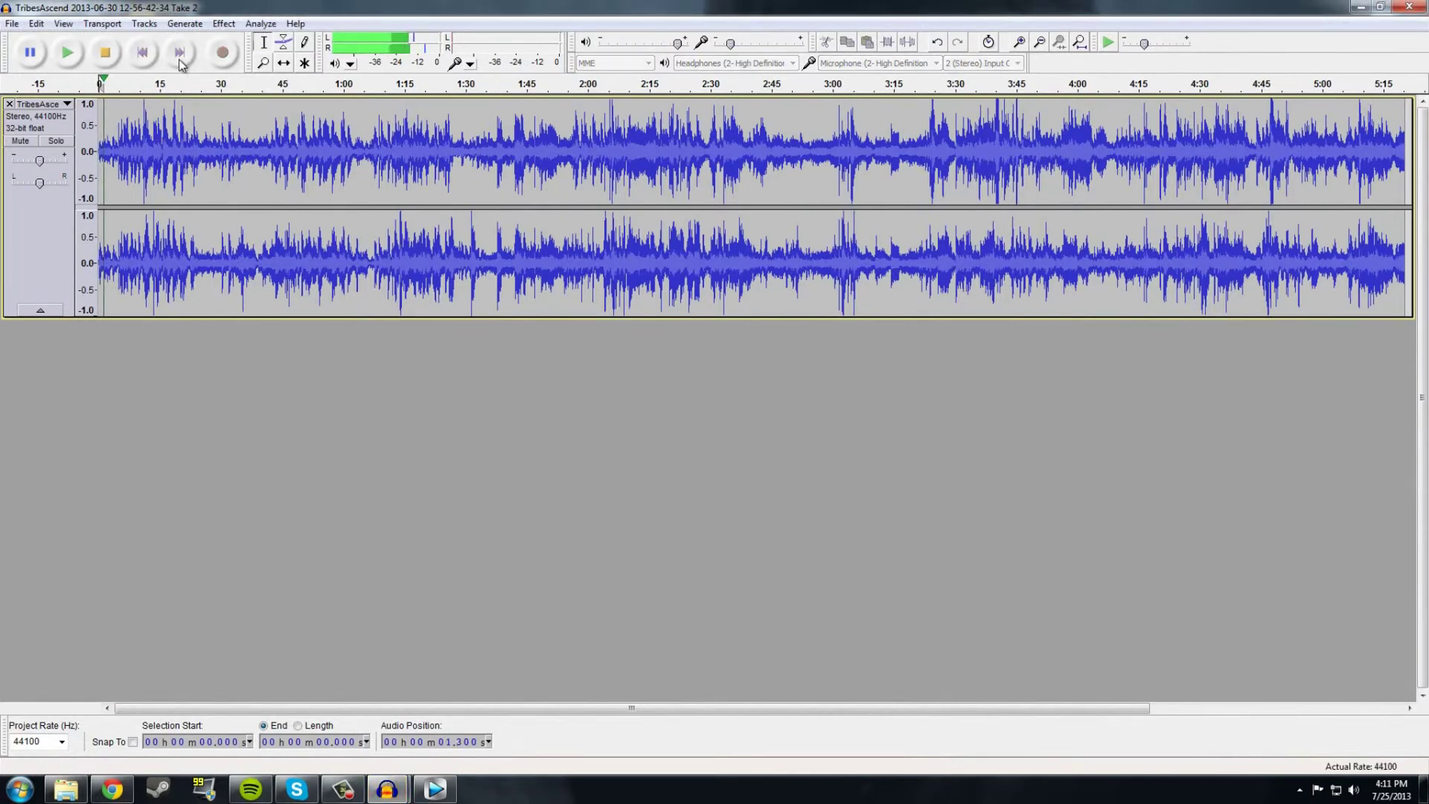
click(108, 52)
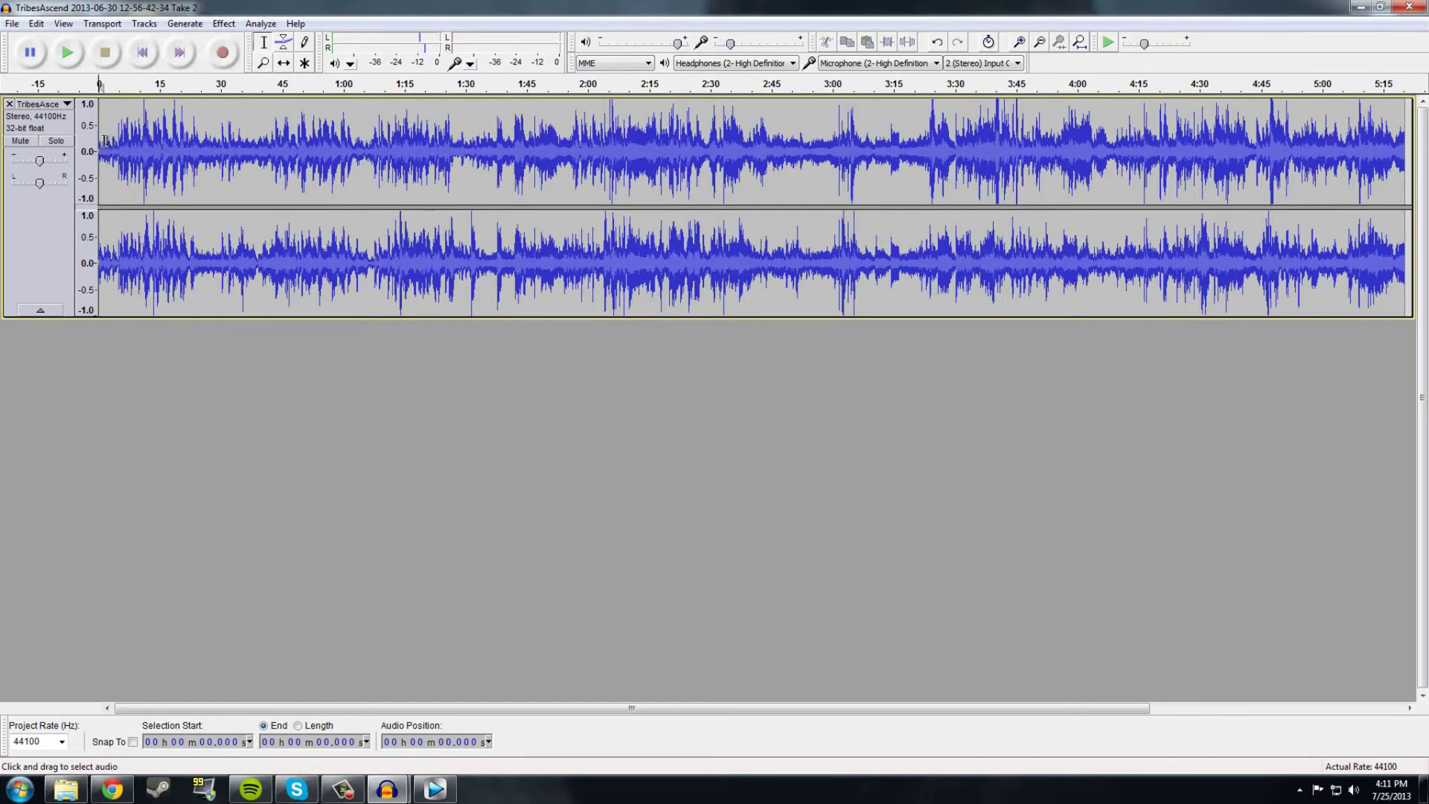
Step: Capture a noise profile from the opening 33 seconds with Noise Removal's Get Noise Profile
drag(104, 140, 223, 163)
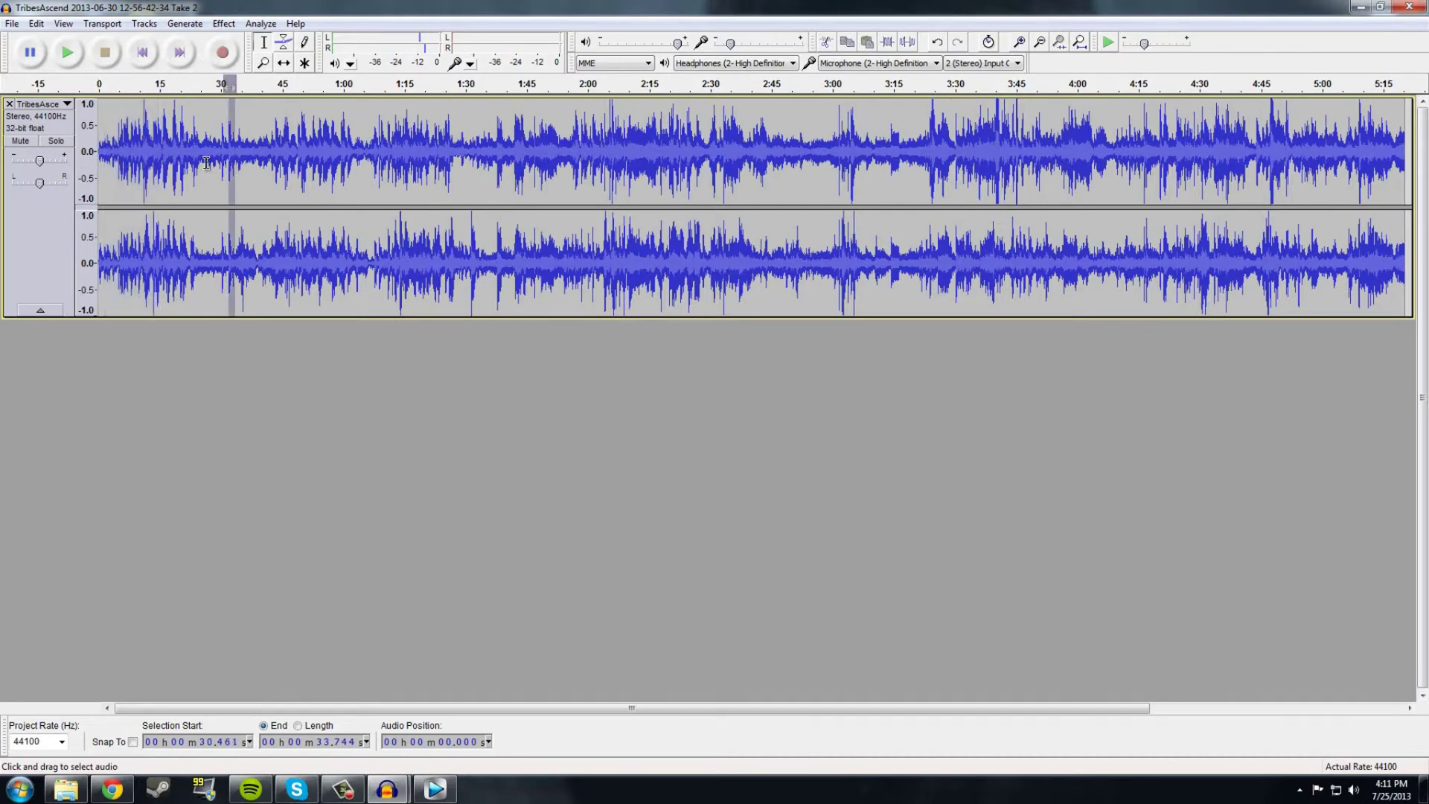
key(shift+Home)
click(223, 23)
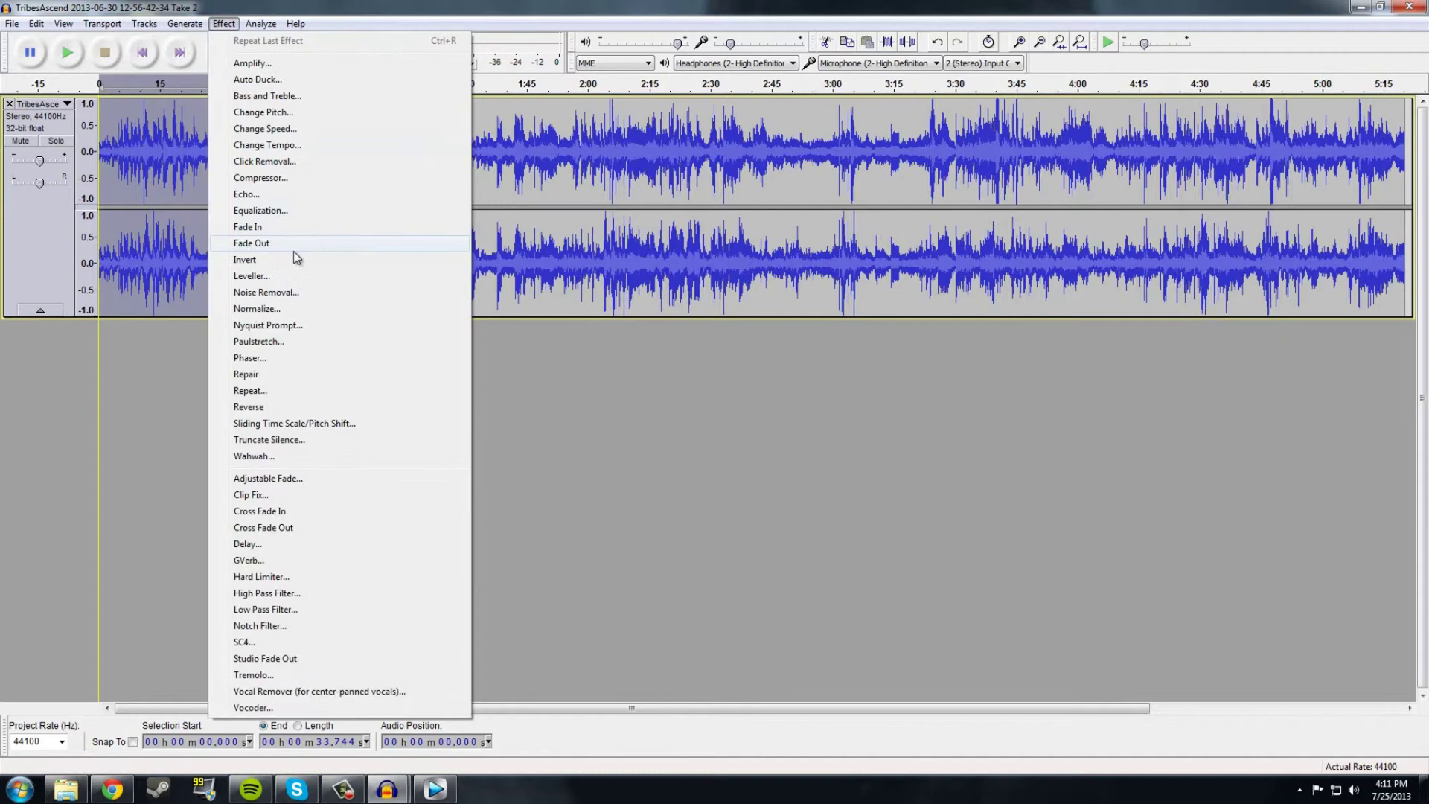
click(283, 292)
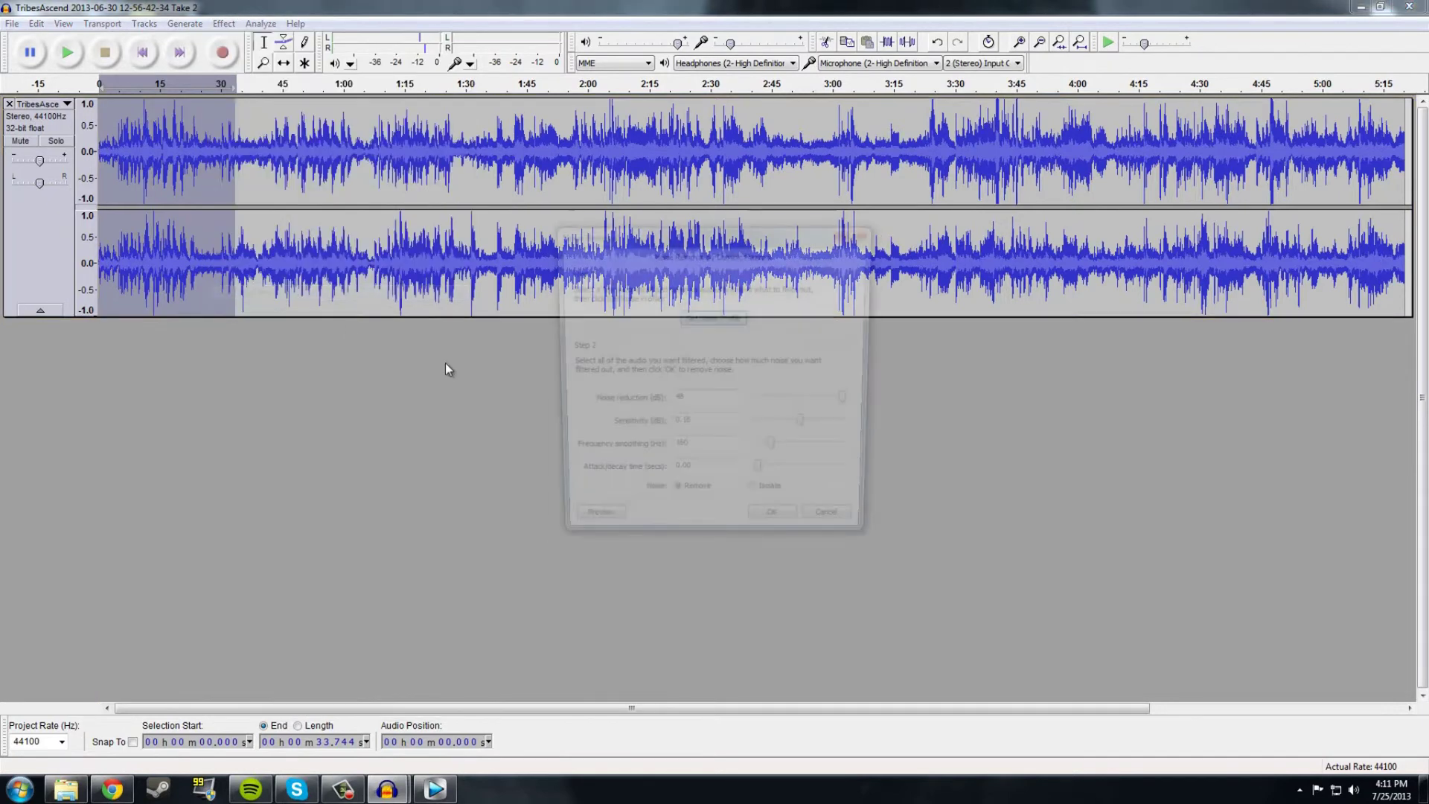
click(714, 320)
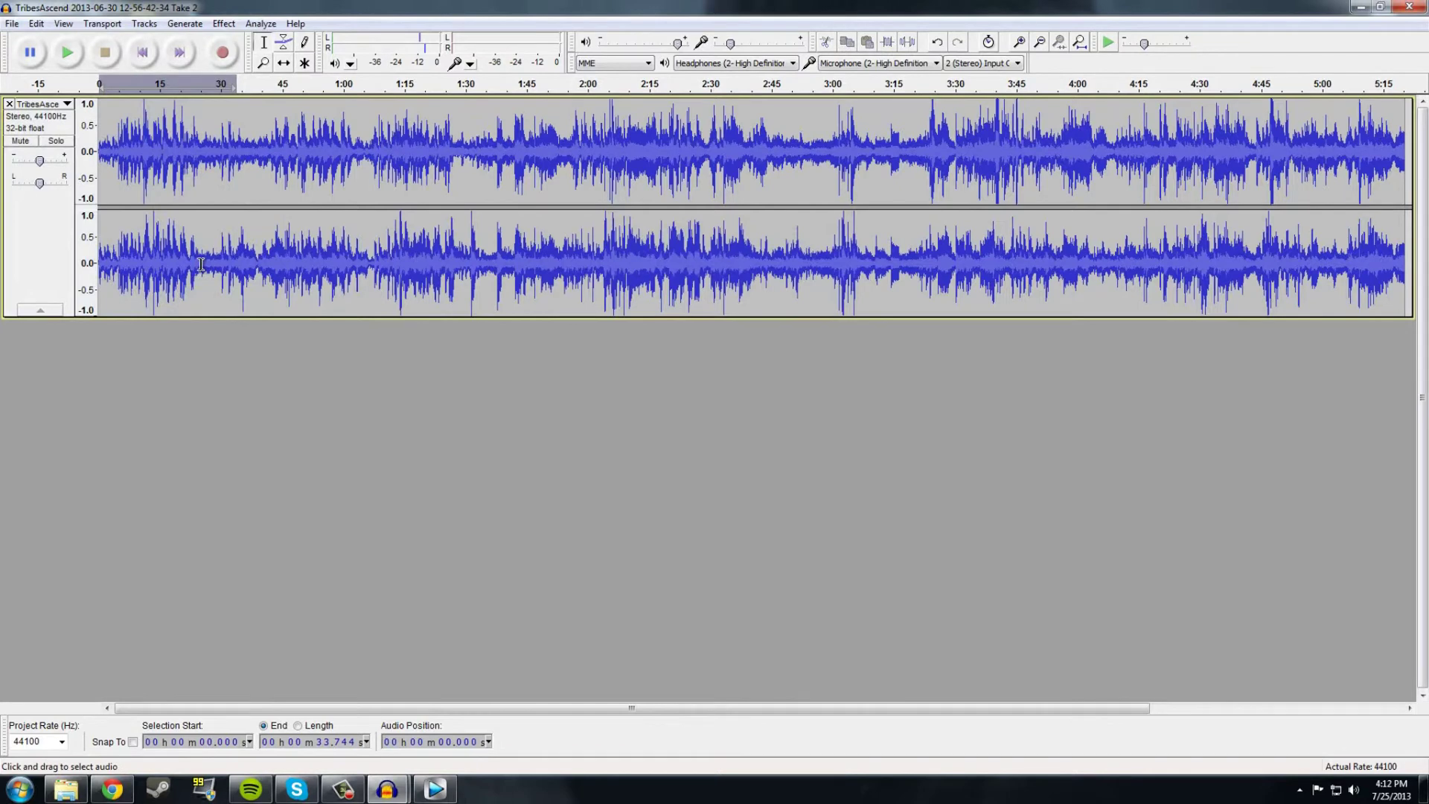
Step: Preview noise removal on the entire recording, then close the Noise Removal settings
key(ctrl+a)
click(223, 23)
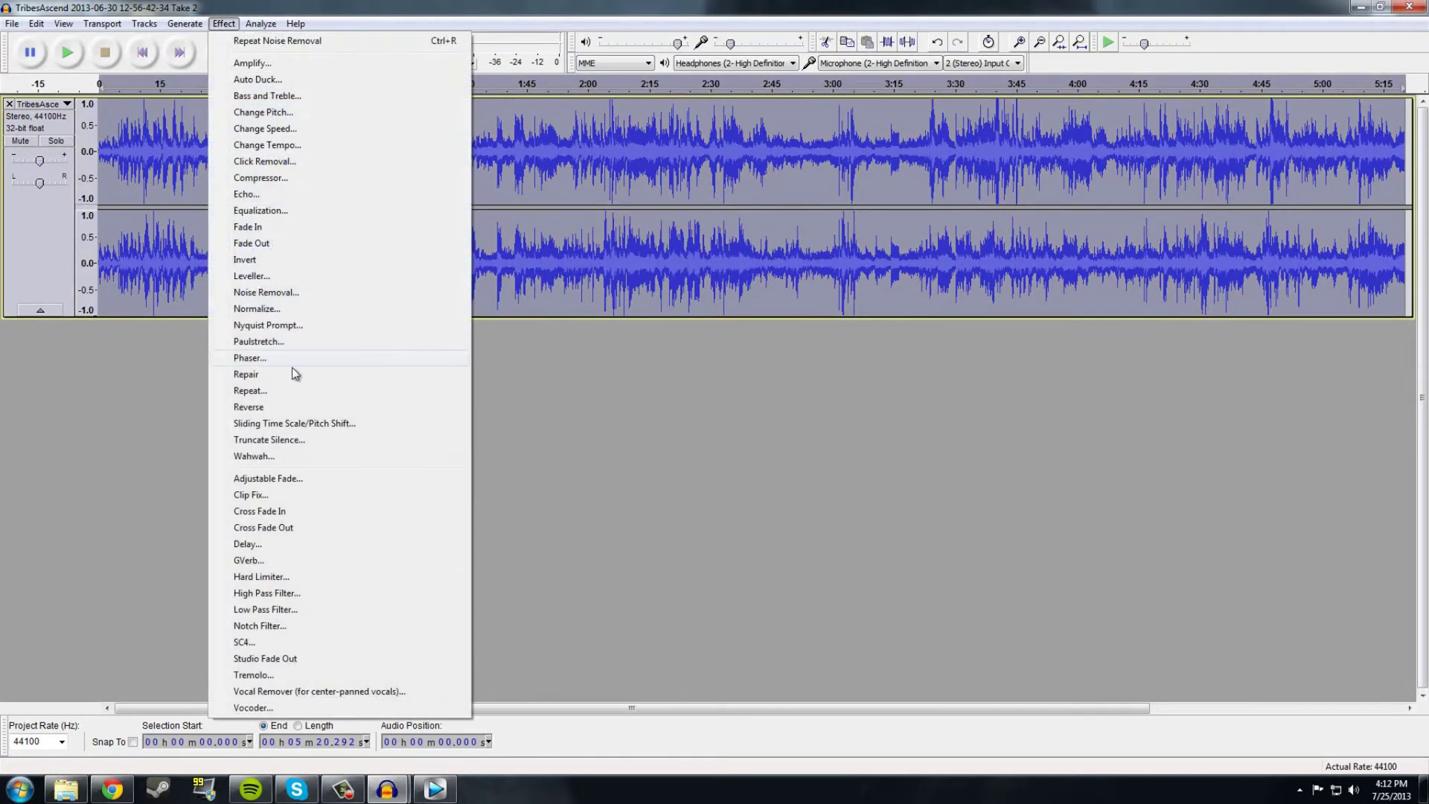
click(266, 292)
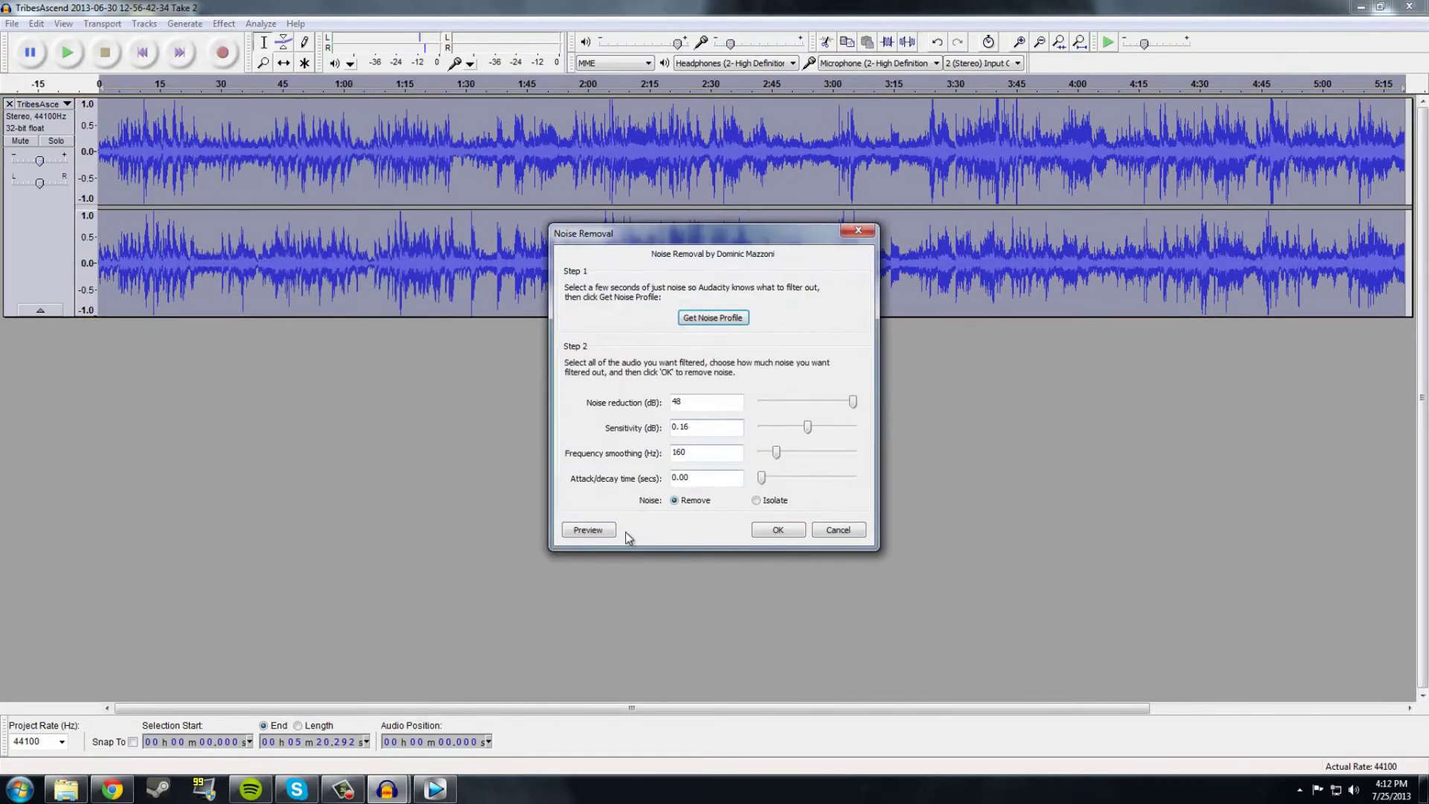
click(589, 531)
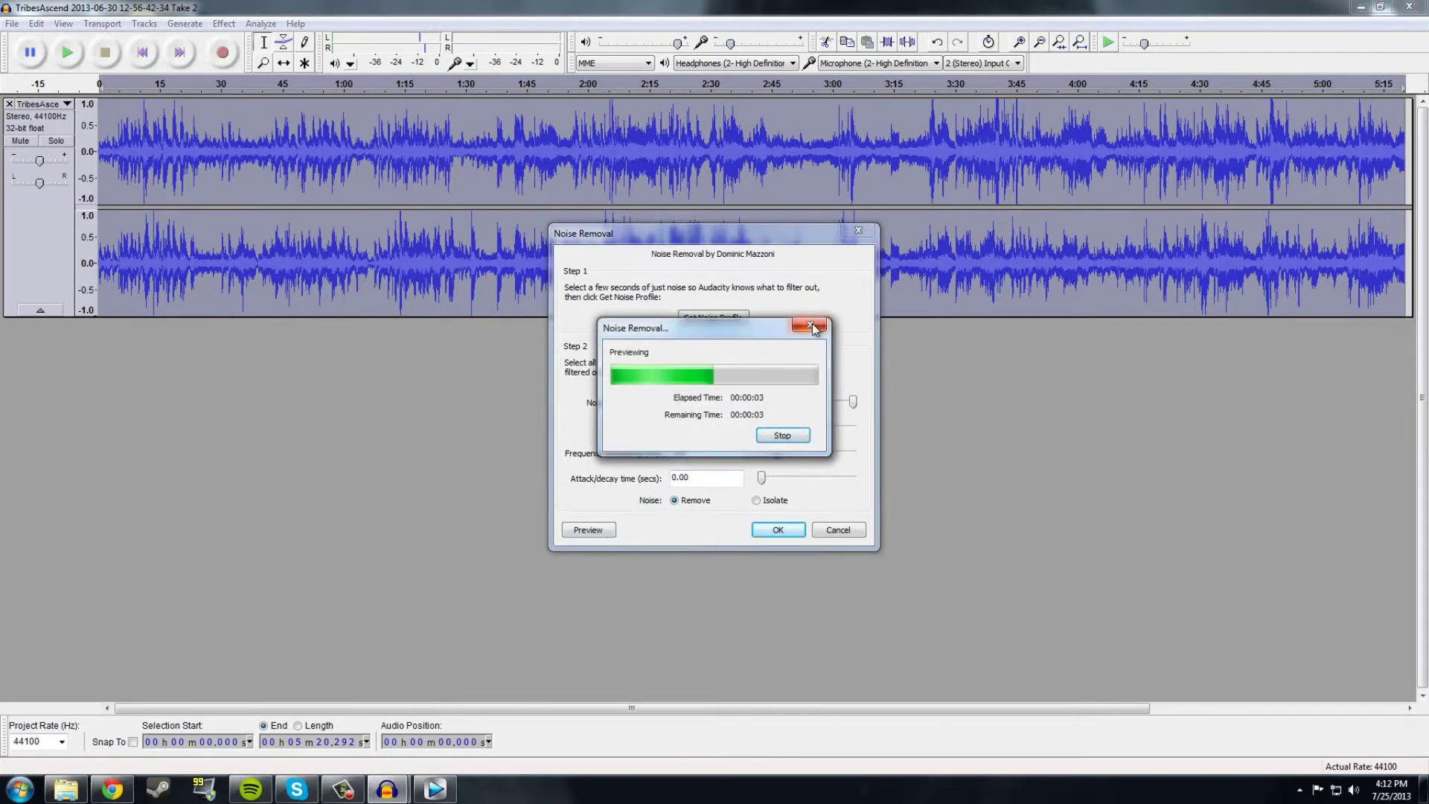
click(814, 328)
click(856, 232)
Step: Select short stretches near the start of the audio, then return to Vegas Pro
click(578, 359)
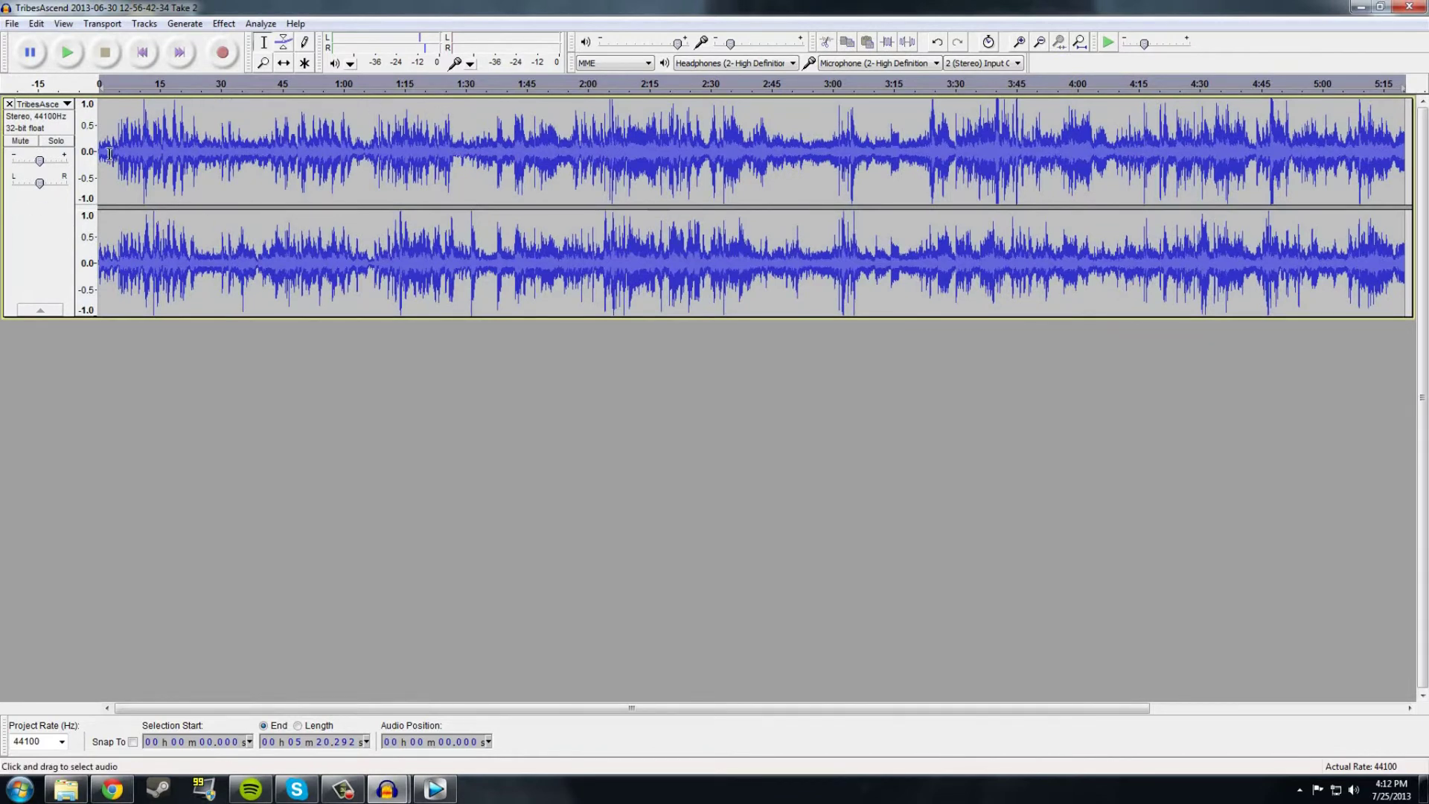
drag(110, 154, 277, 154)
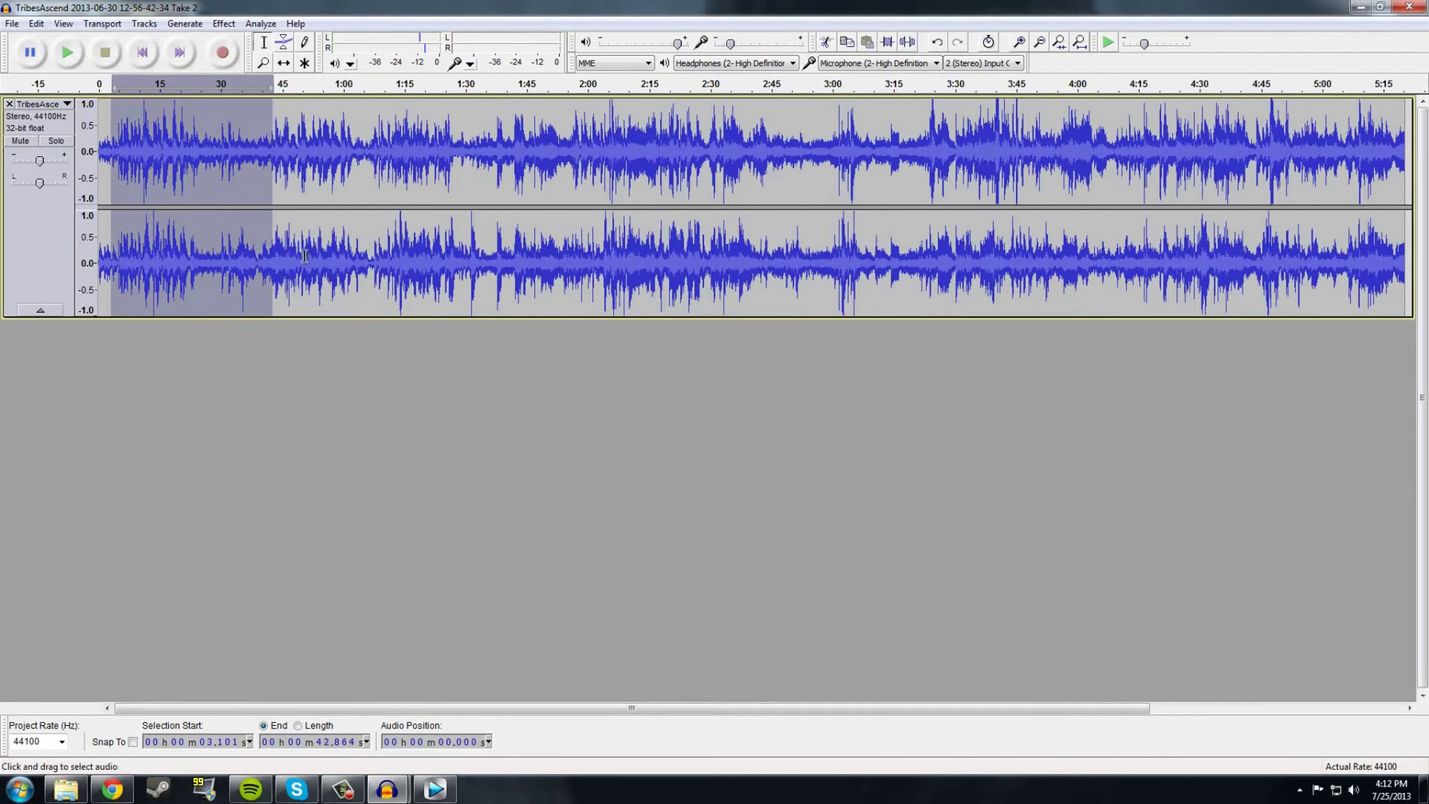
click(306, 258)
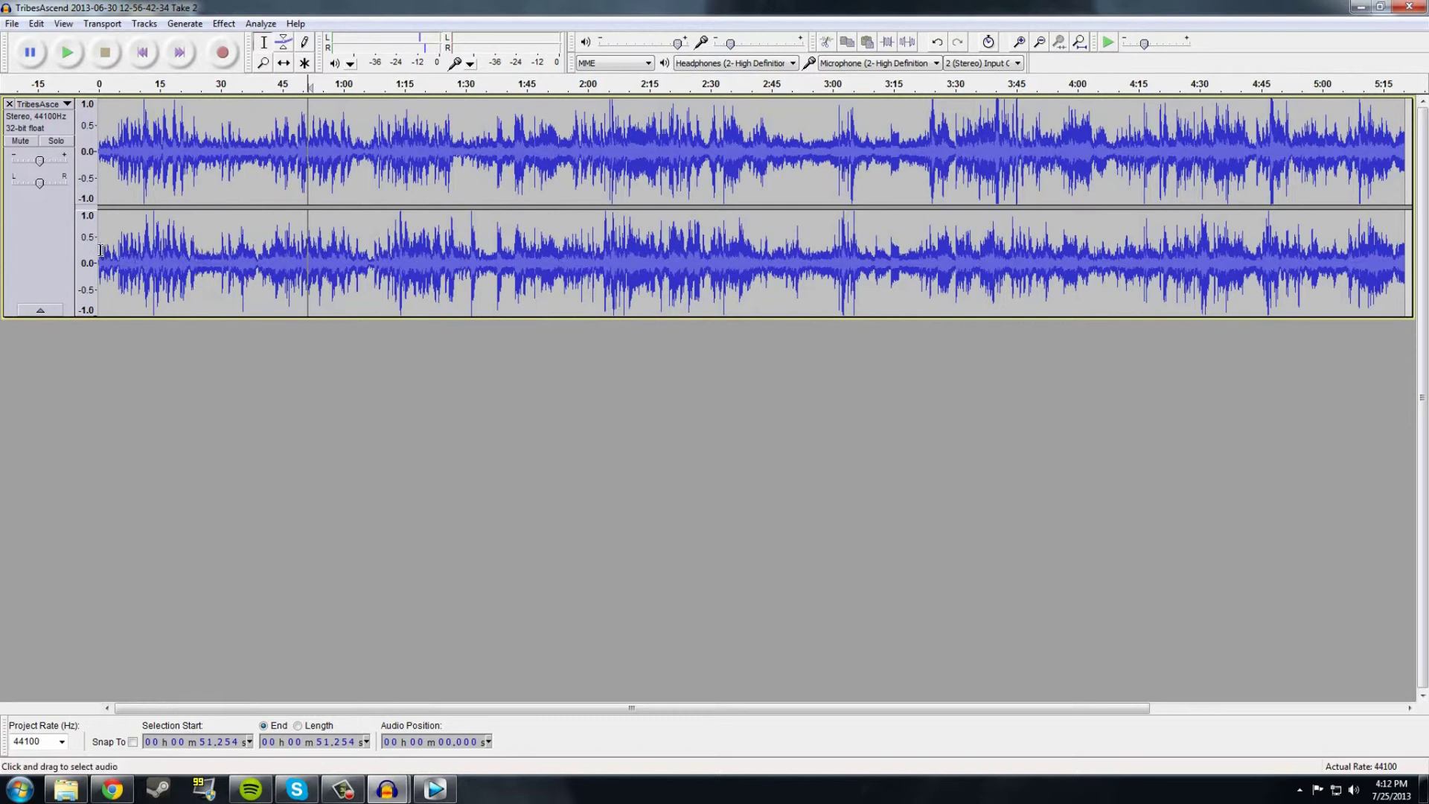
drag(103, 251, 121, 255)
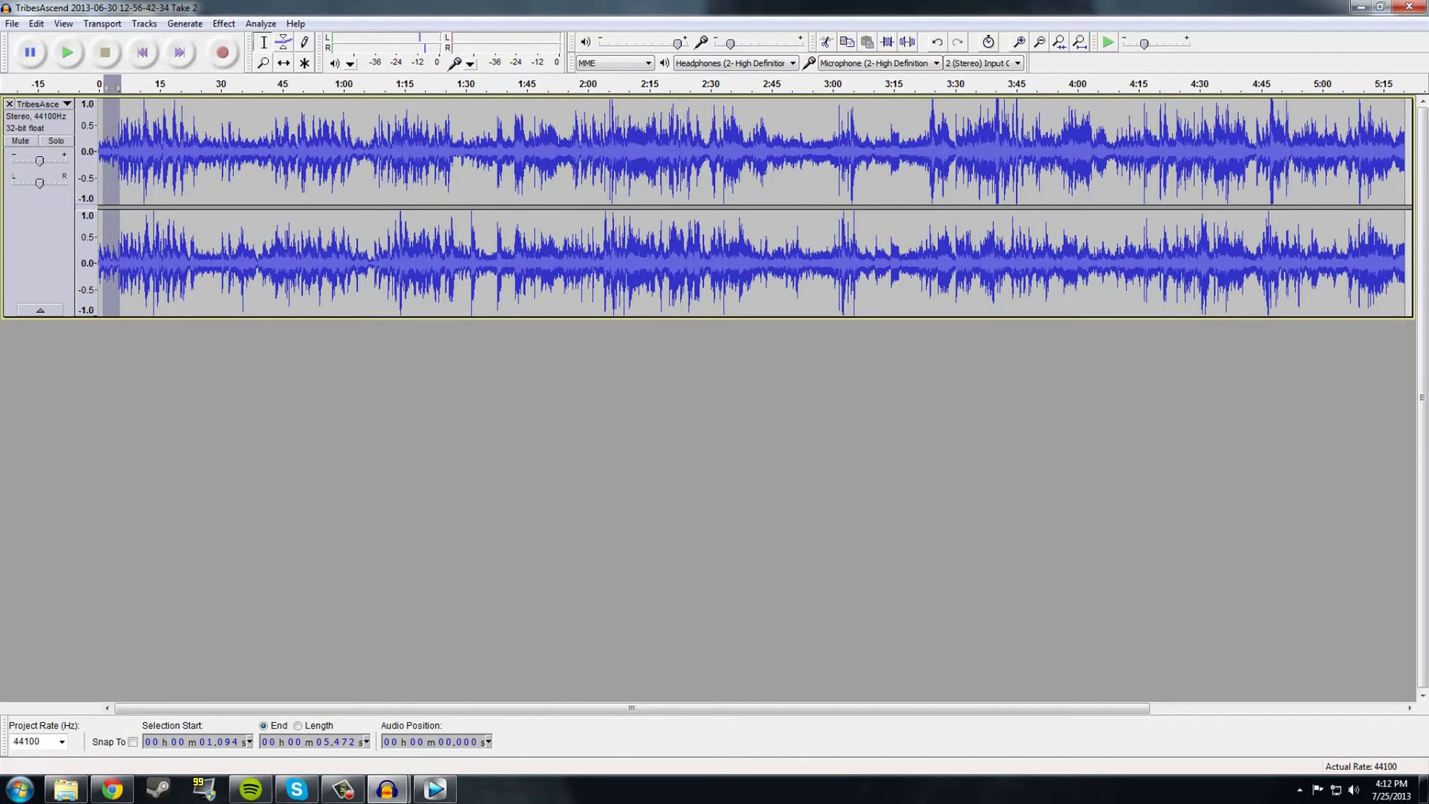
click(435, 789)
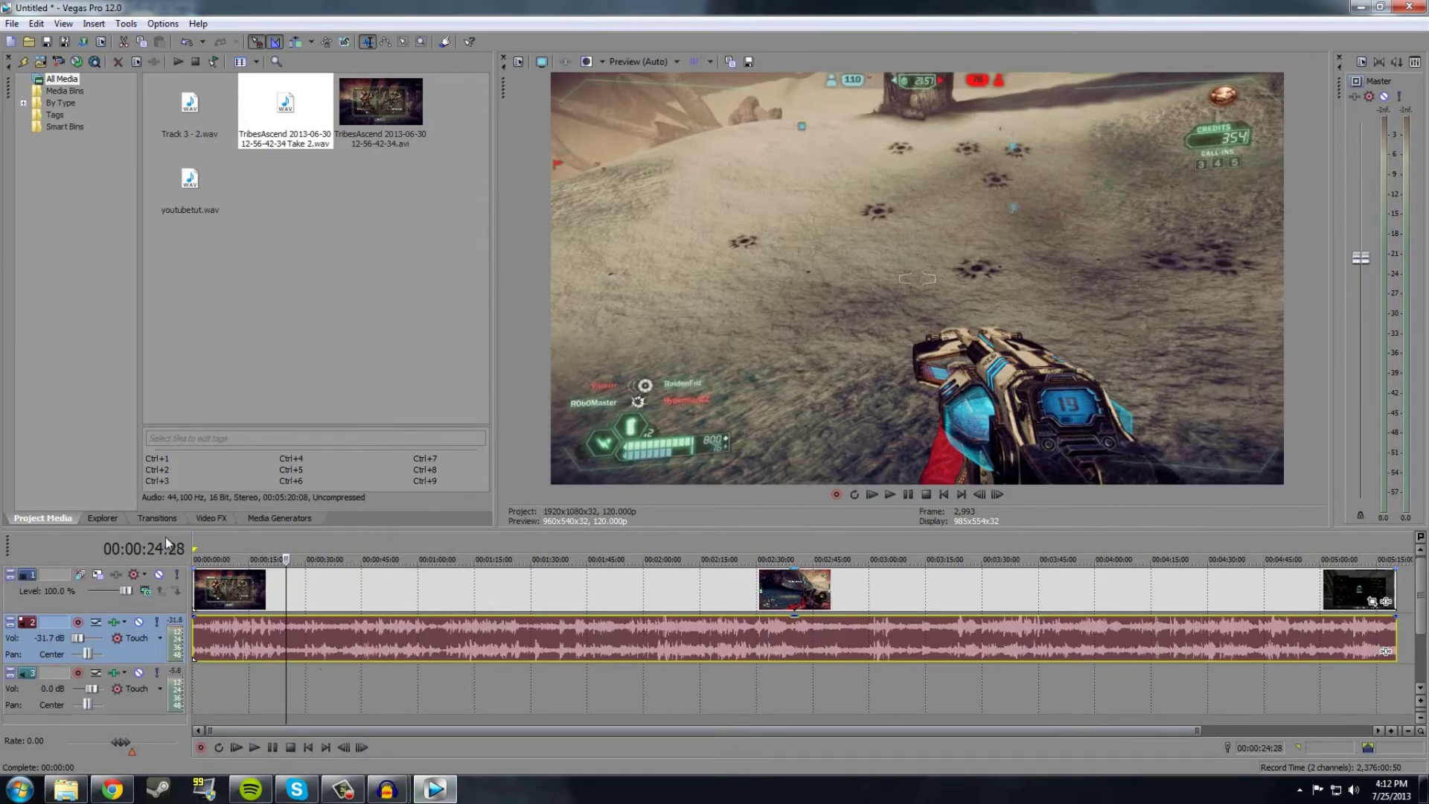
Step: Copy the gameplay audio event and paste it onto the empty third track
click(212, 659)
right_click(211, 659)
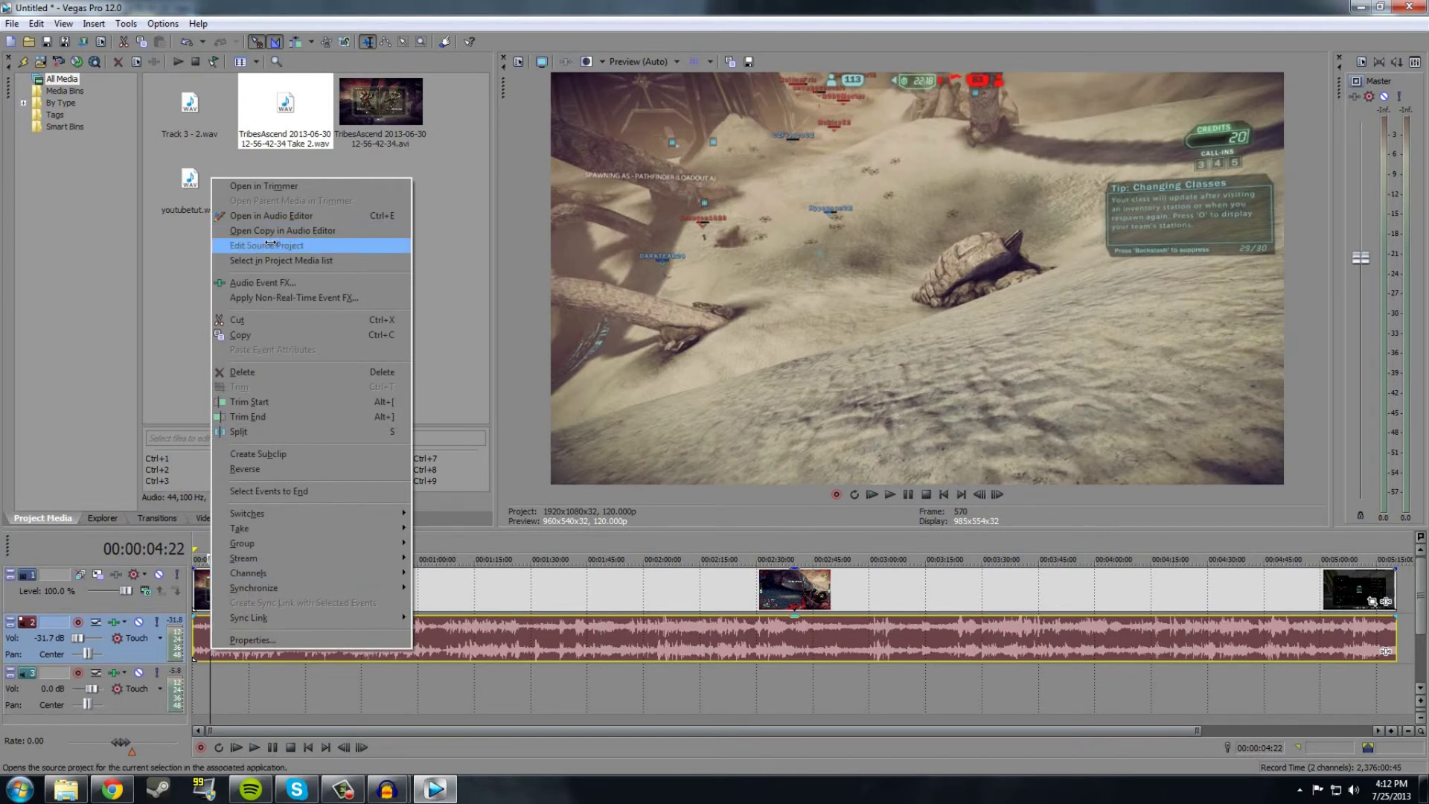
click(254, 334)
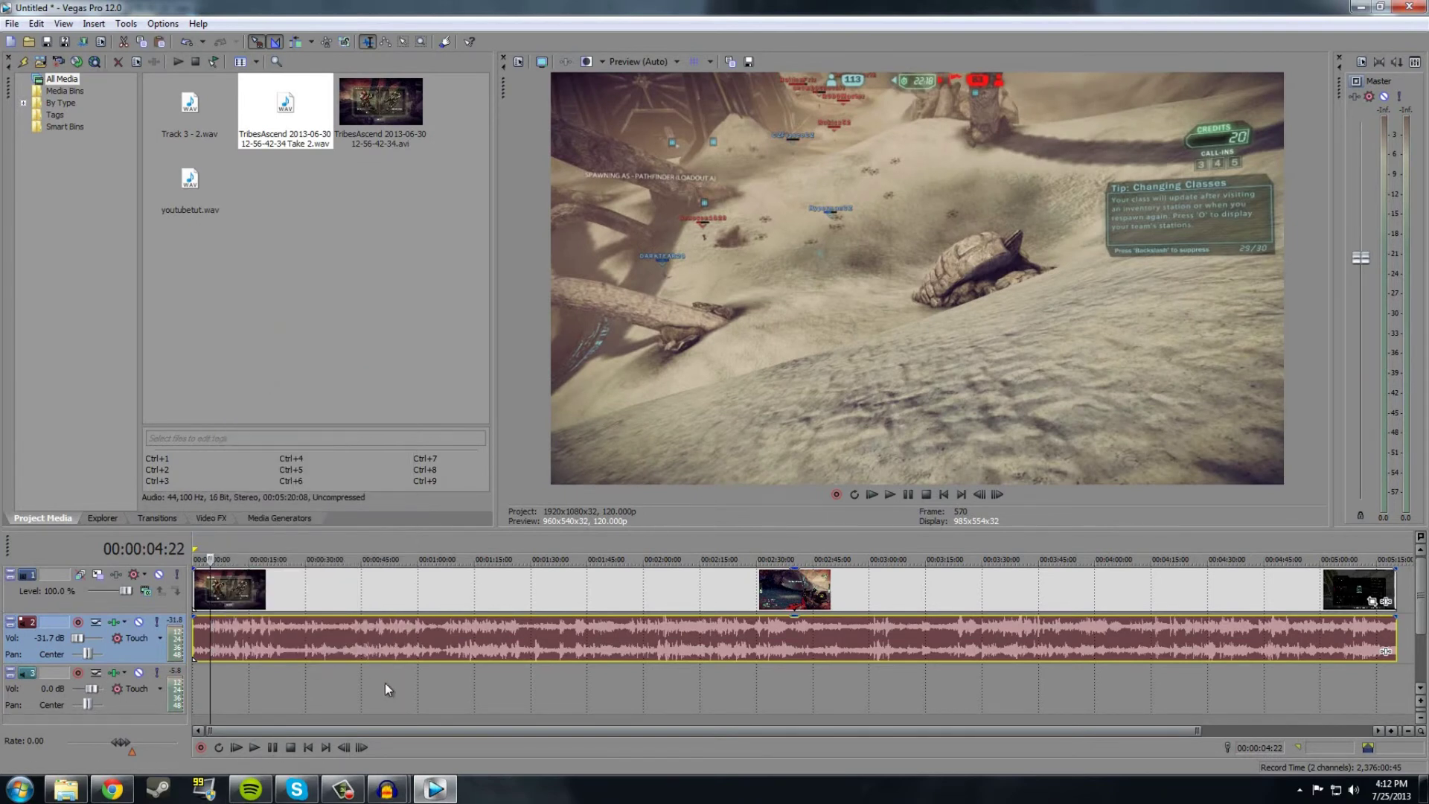
click(244, 699)
right_click(244, 699)
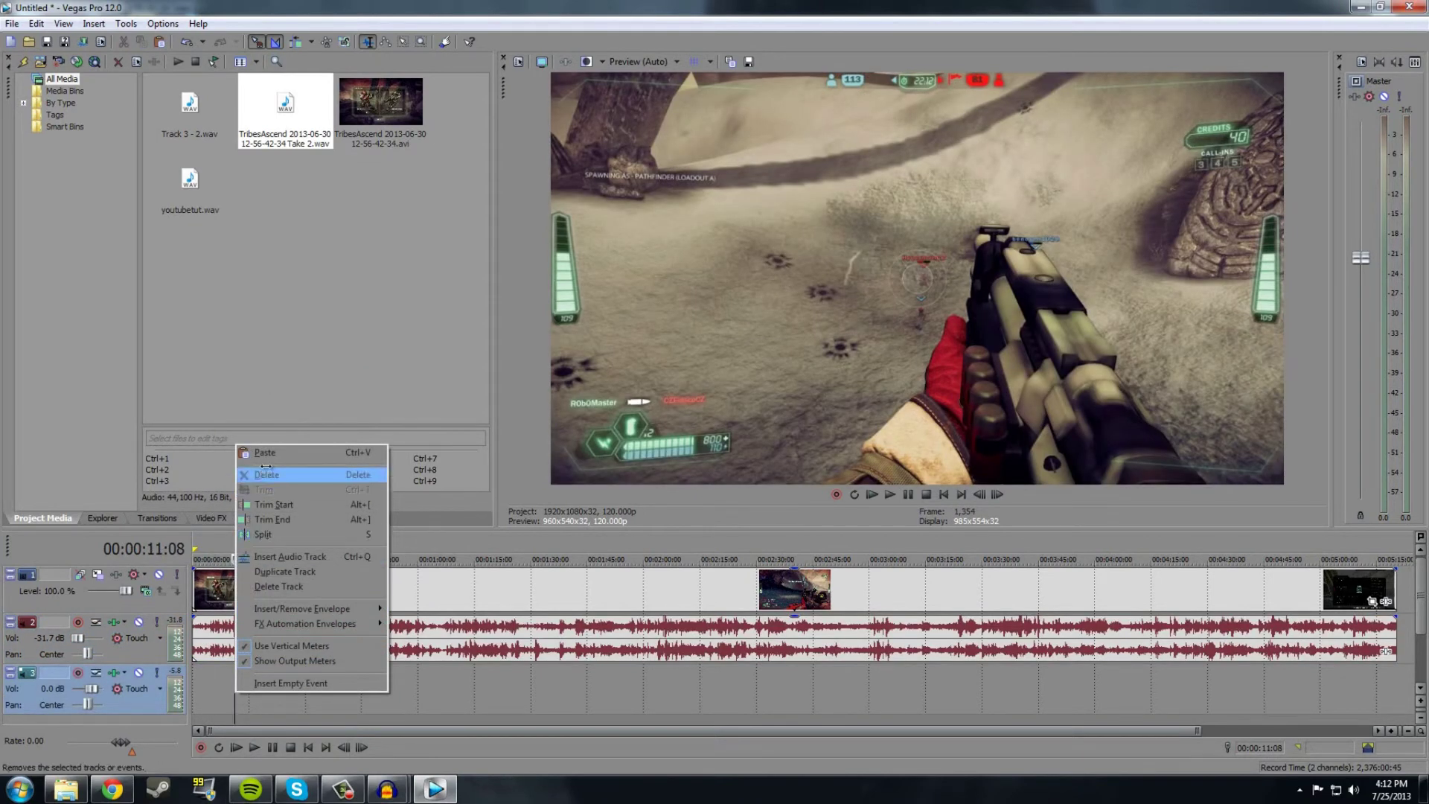
click(266, 456)
Step: Align the pasted audio event with the start of the timeline
drag(485, 731, 221, 730)
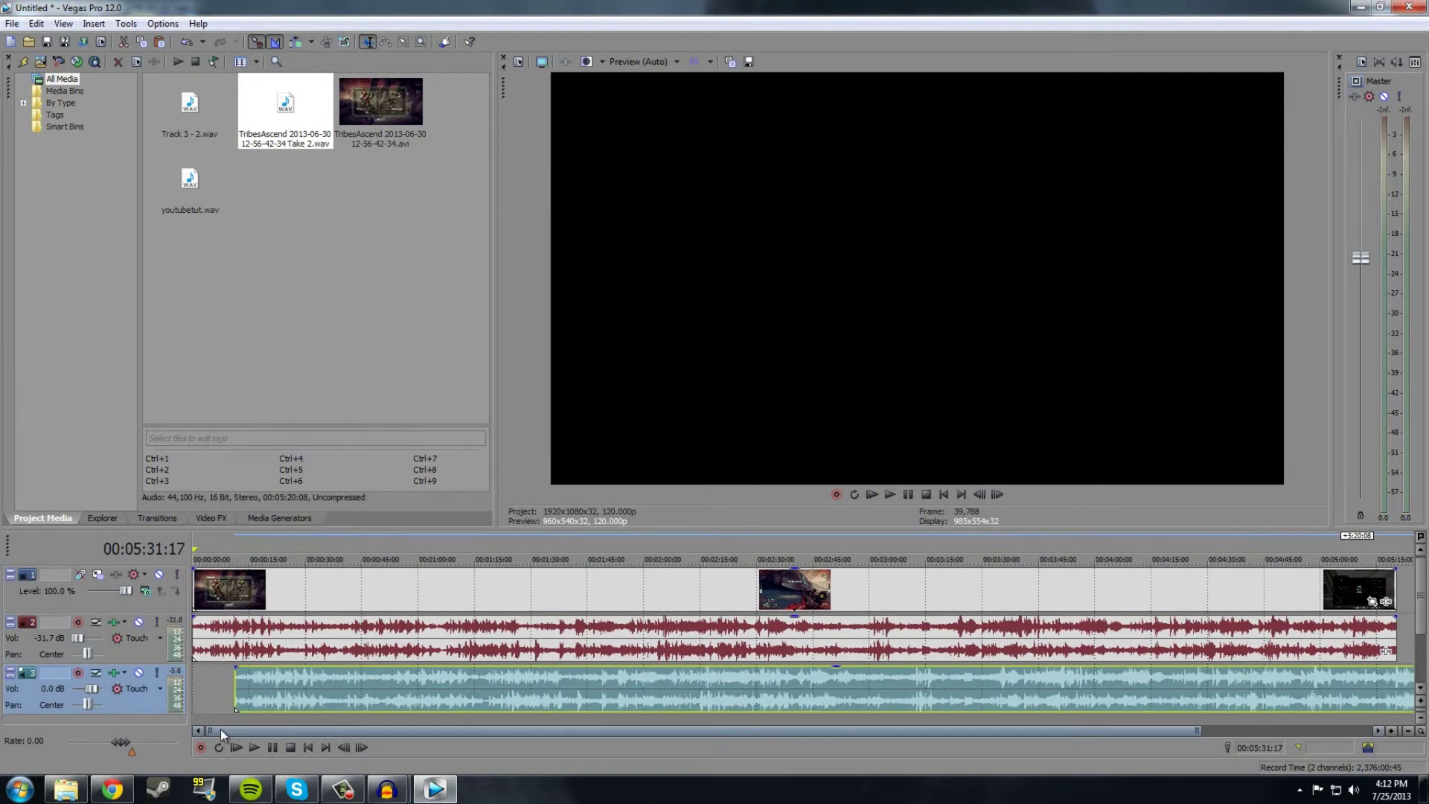
mouse_move(333, 701)
mouse_down()
mouse_move(265, 699)
mouse_move(359, 704)
mouse_up()
drag(459, 709, 374, 705)
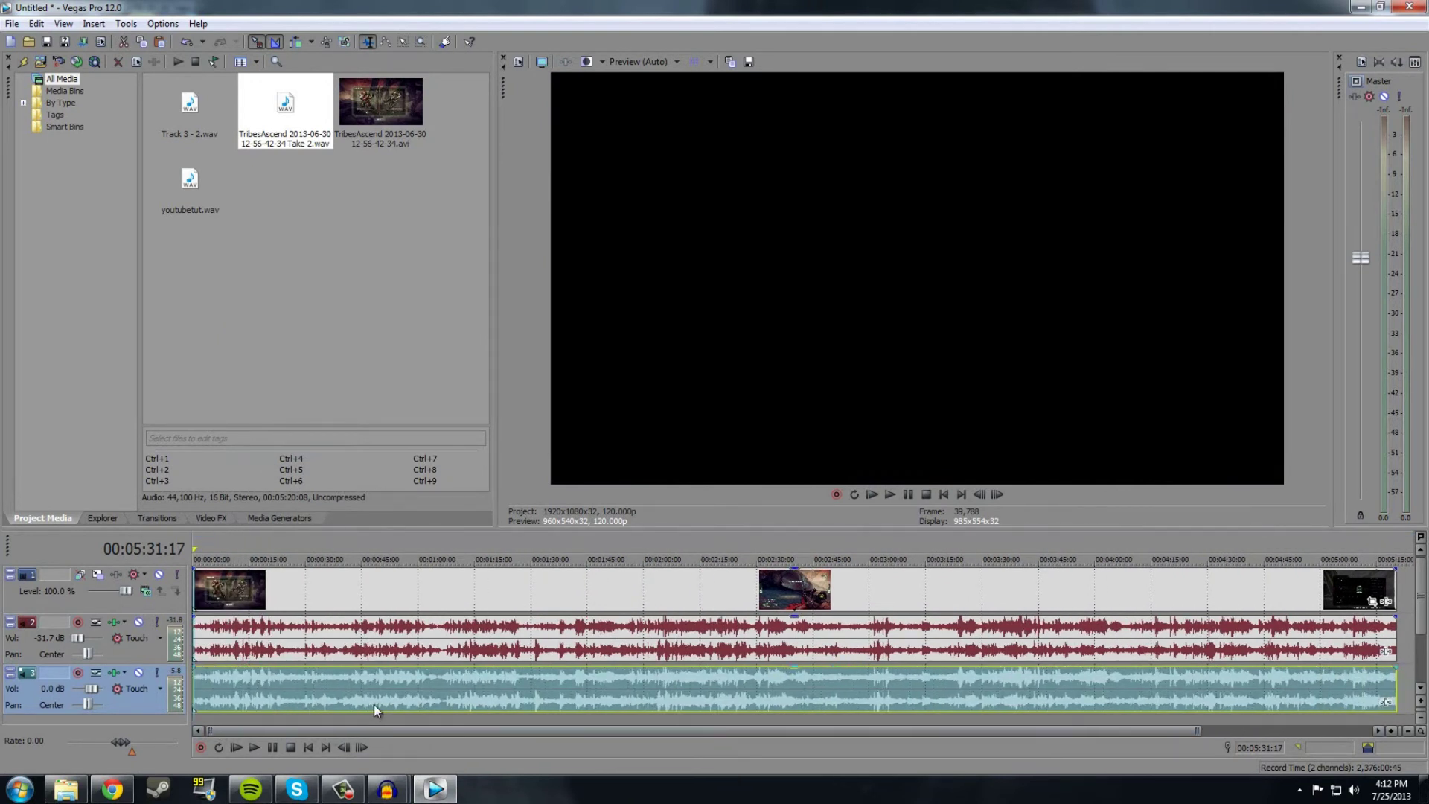
click(295, 644)
Step: Delete audio track 2, play the project, then undo the track deletion
right_click(149, 645)
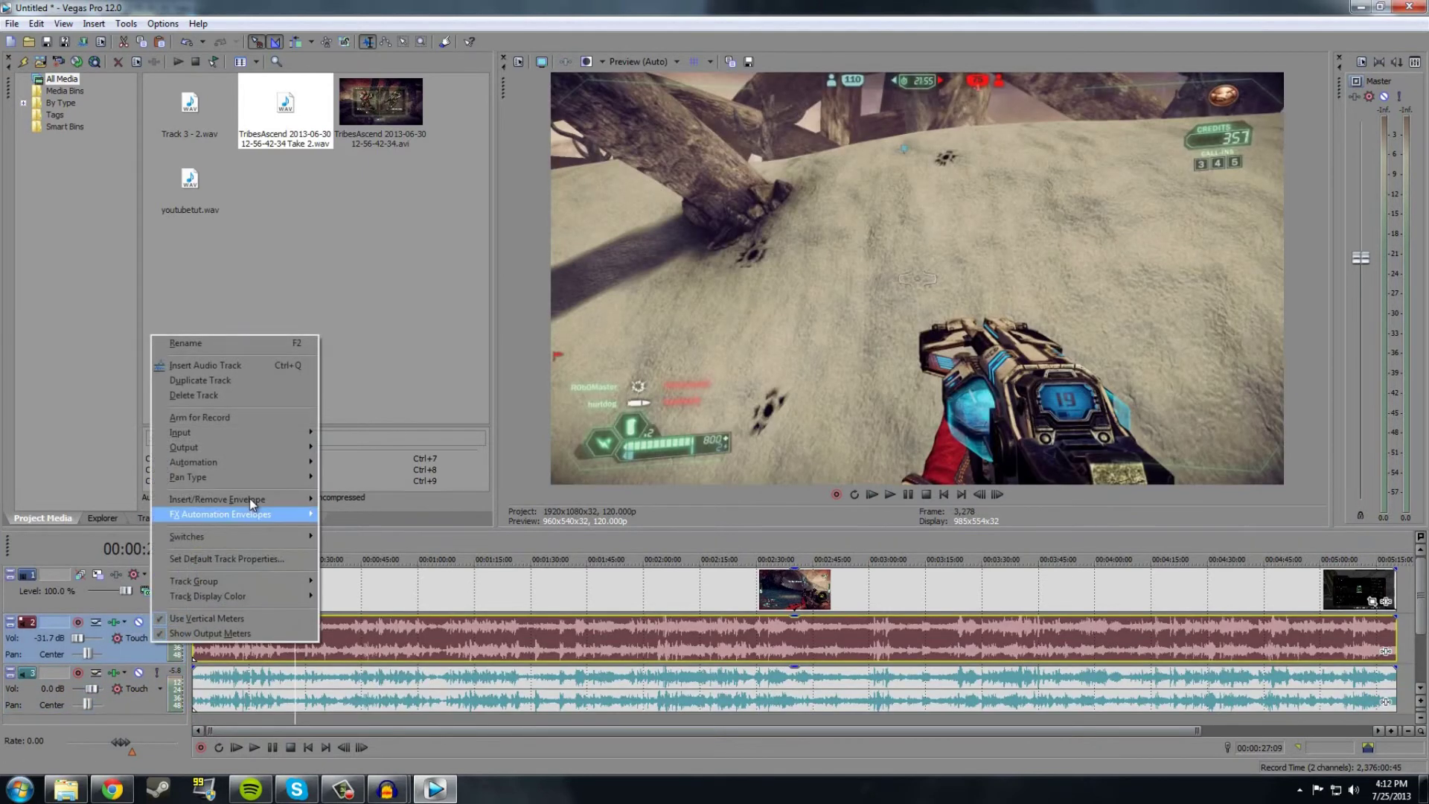
click(234, 396)
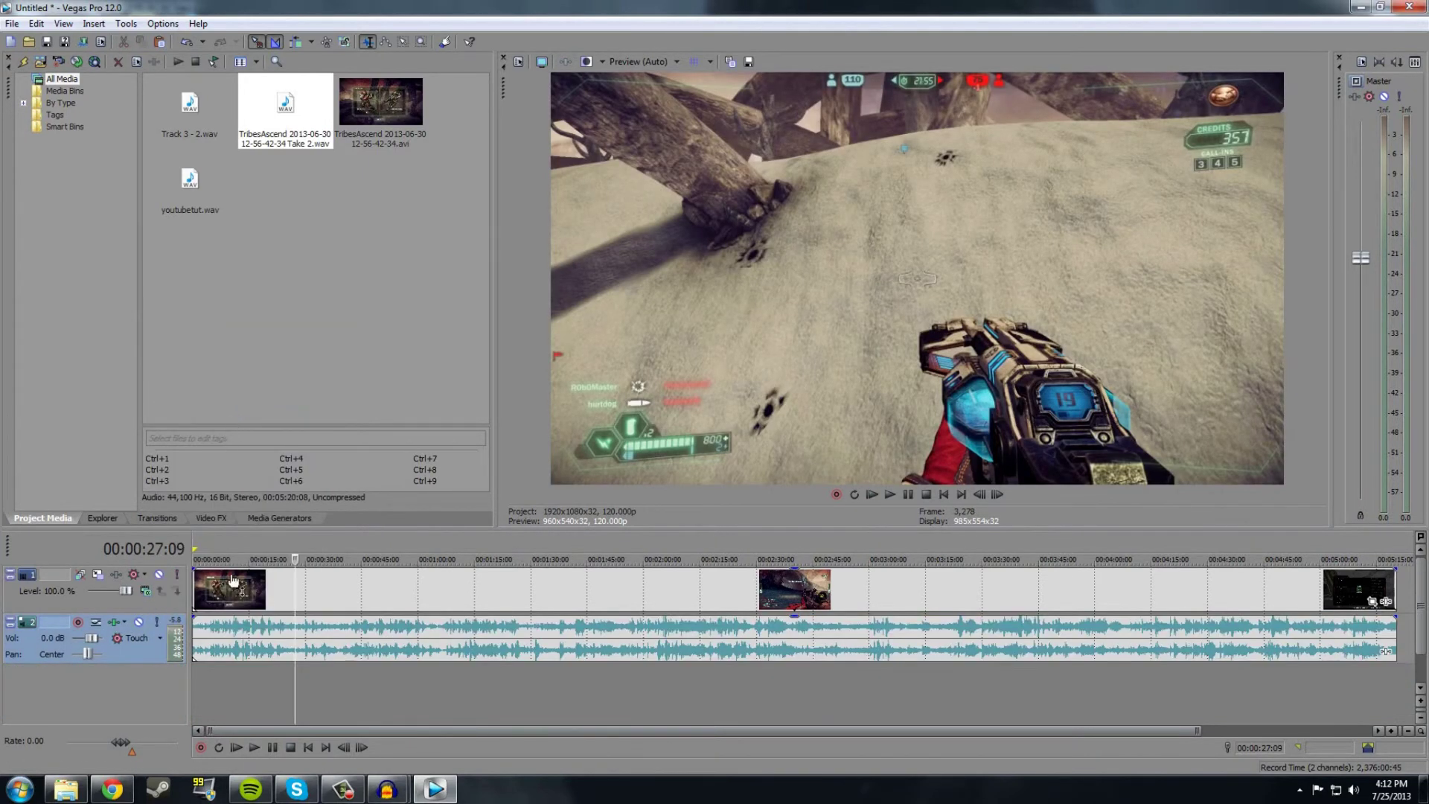
key(space)
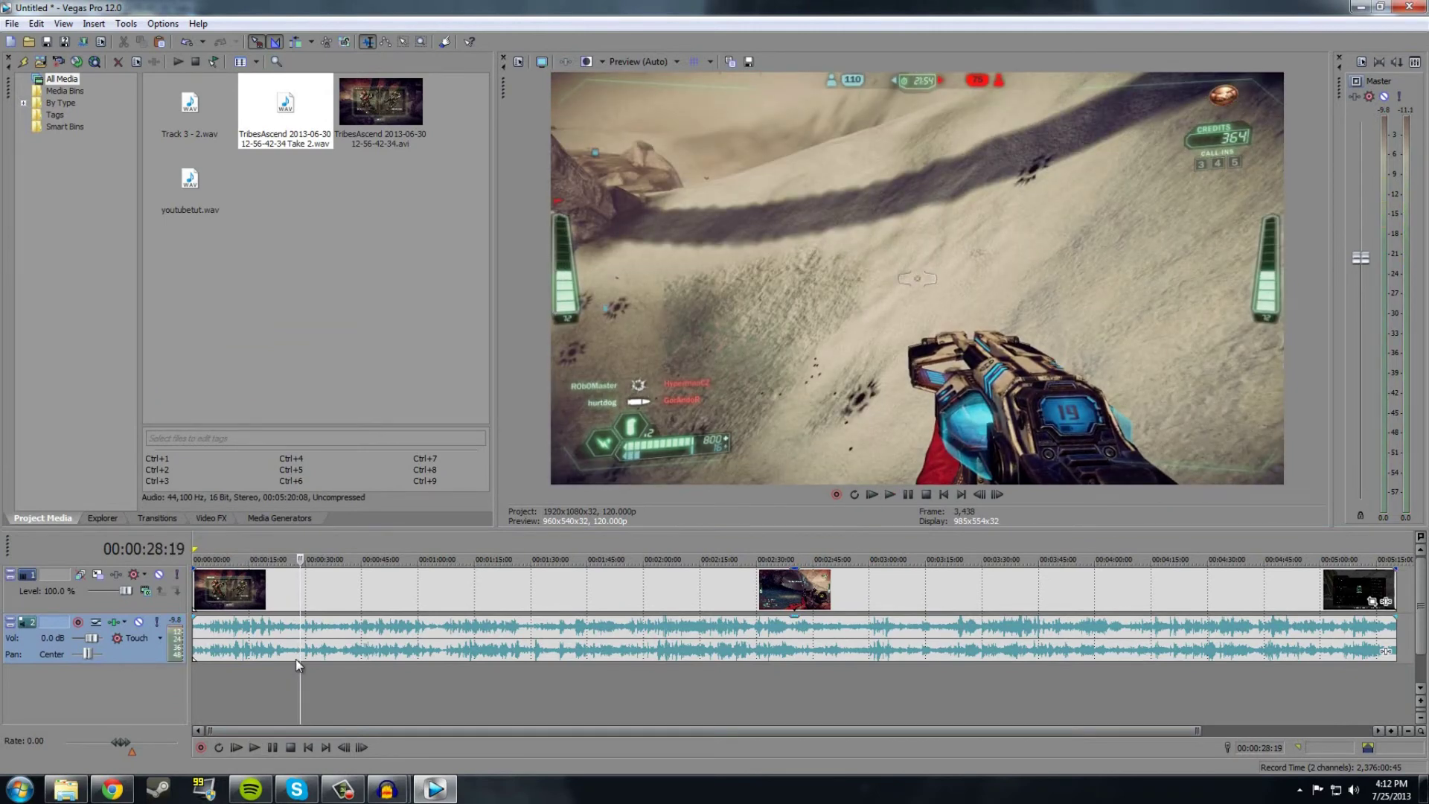
key(ctrl+z)
Step: Replace the original track 2 audio event with the copied one and remove the empty third track
click(230, 637)
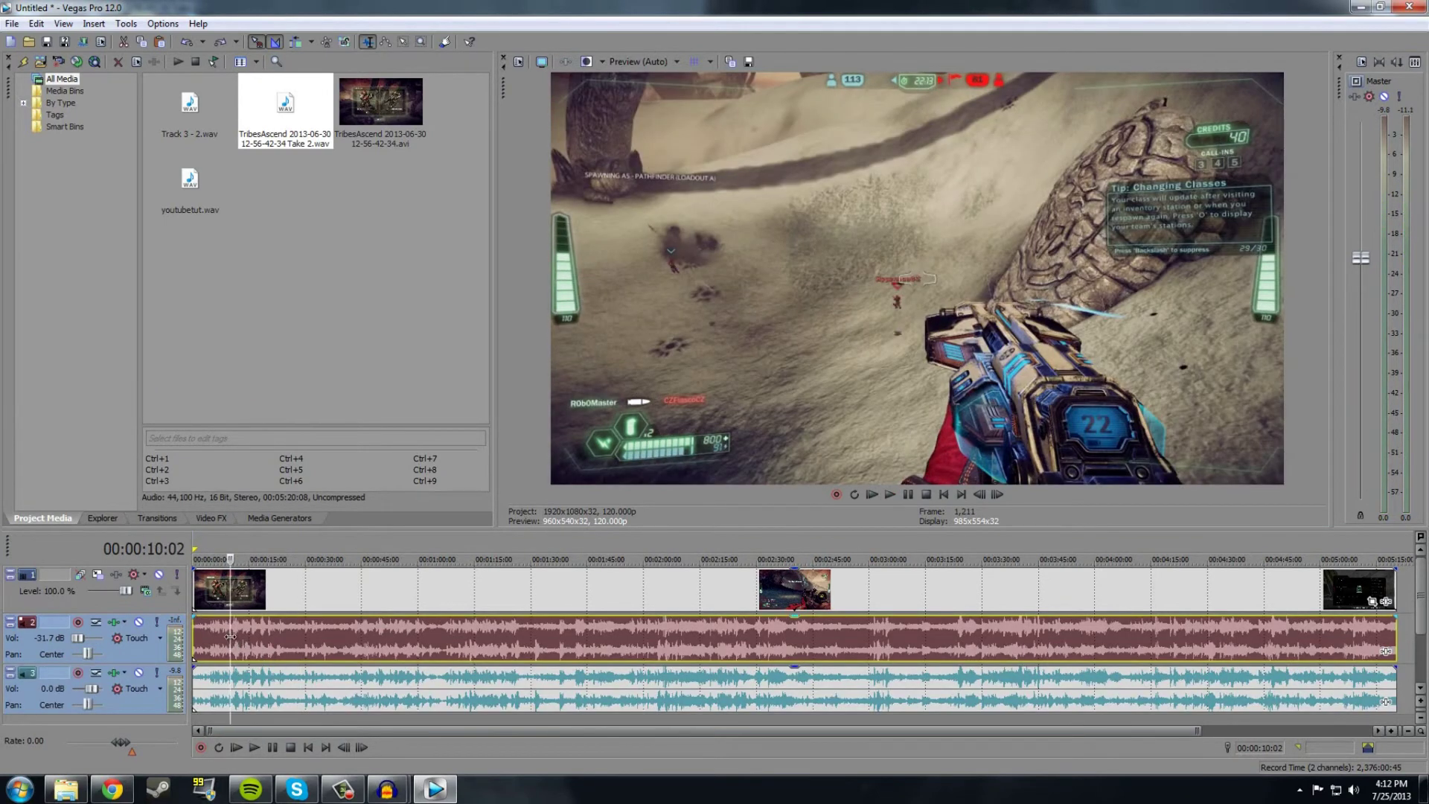
key(Delete)
drag(211, 705, 212, 653)
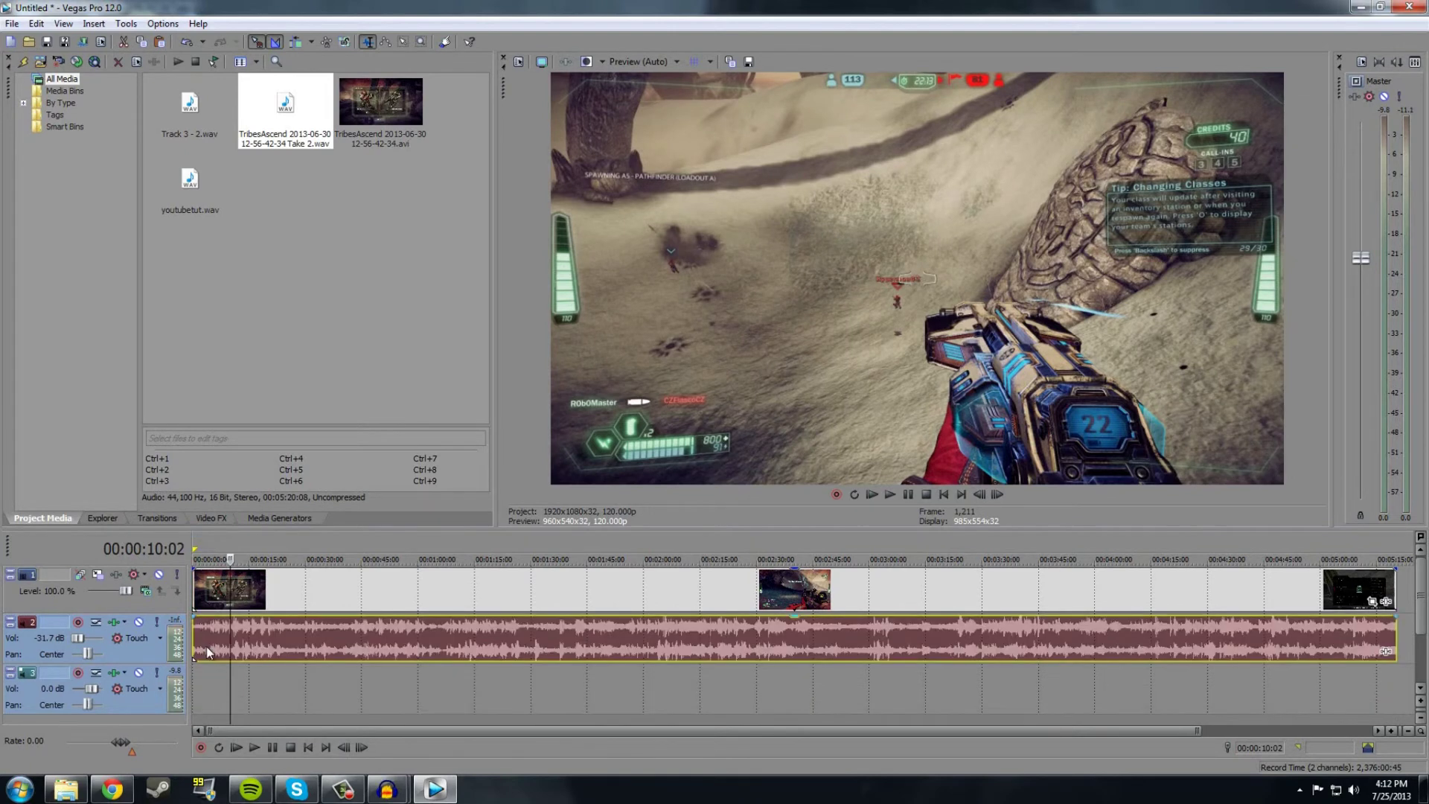
click(145, 706)
key(Delete)
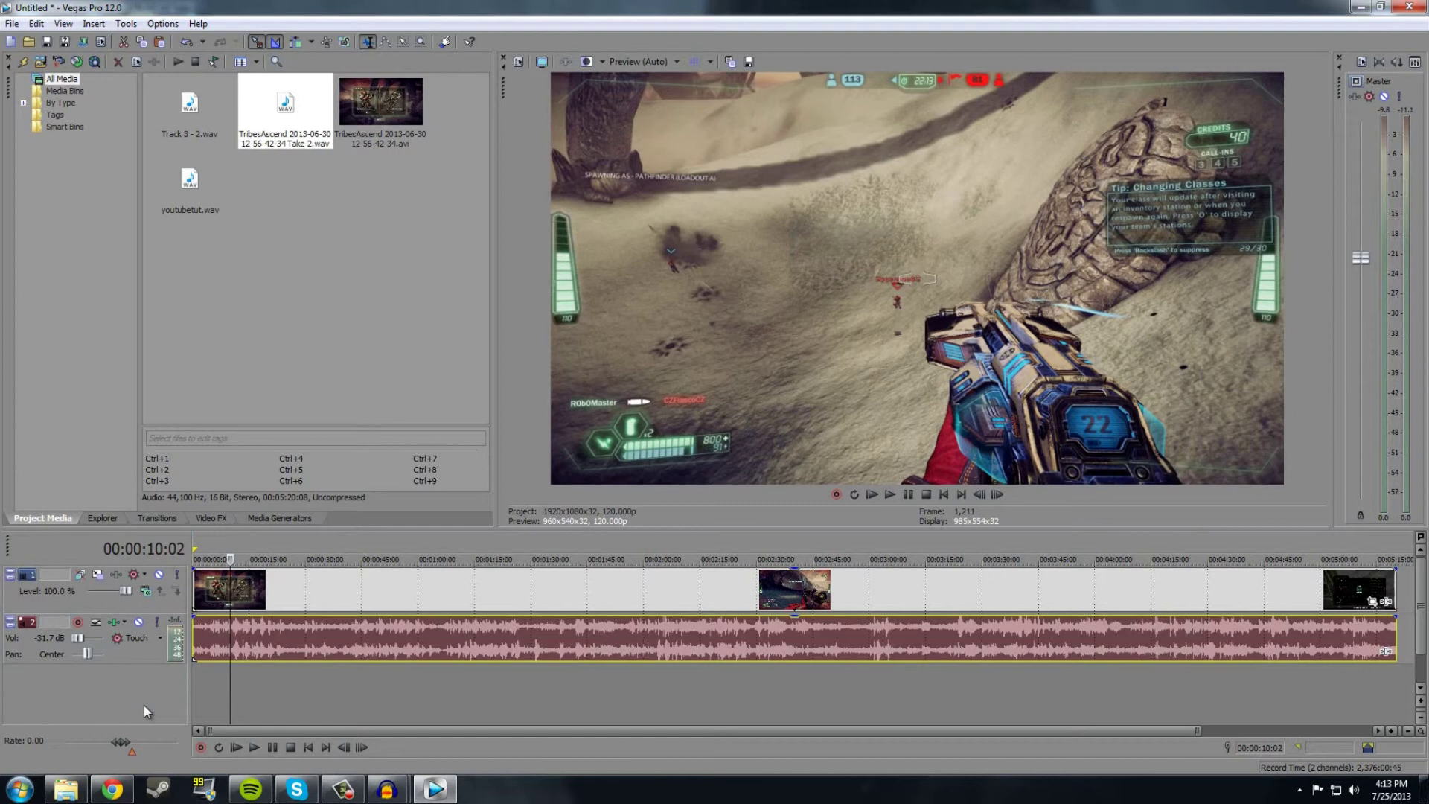